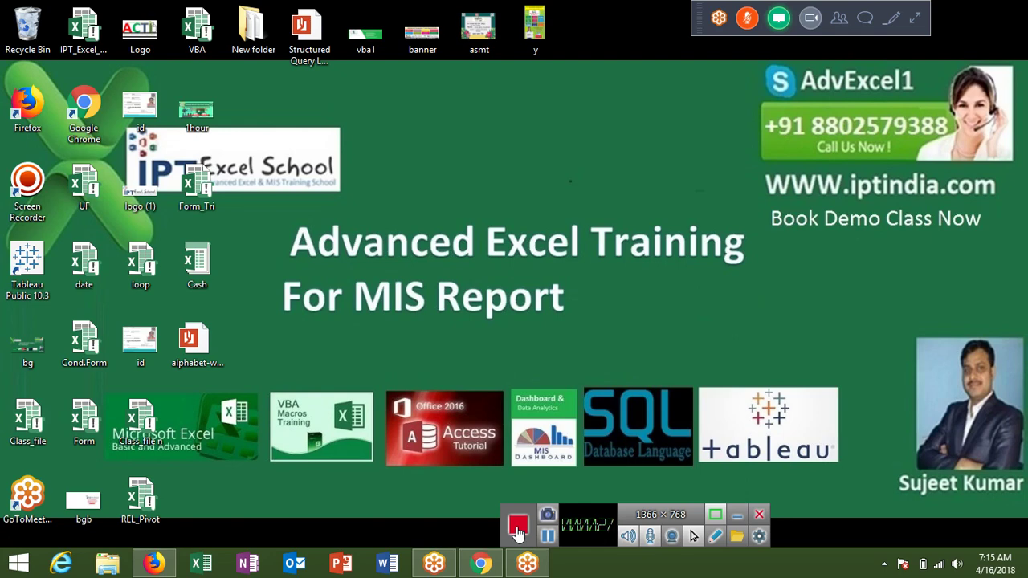
Step: Unmute the GoToMeeting microphone after briefly expanding and collapsing the meeting controls
click(912, 19)
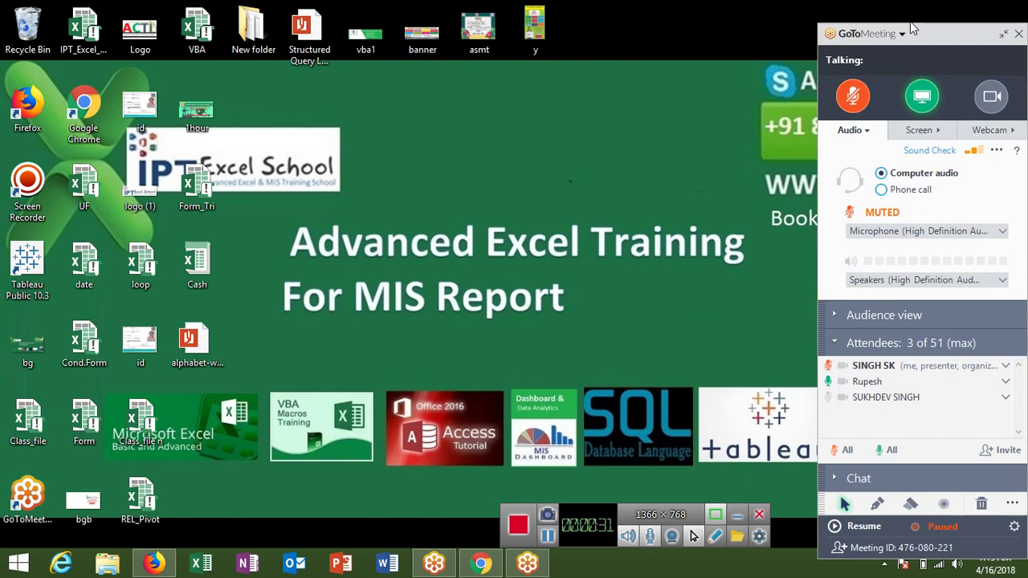
click(1003, 37)
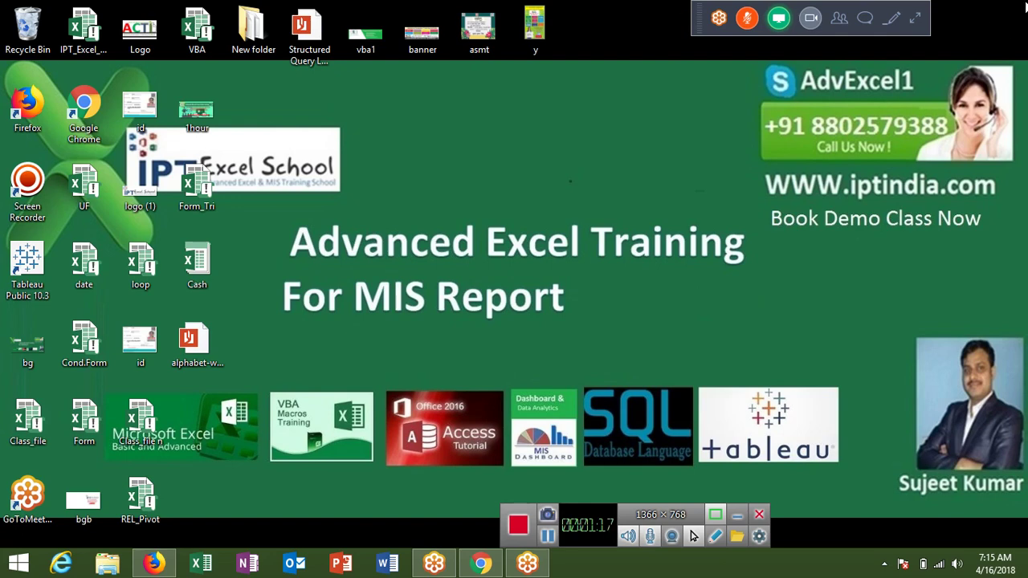
click(747, 18)
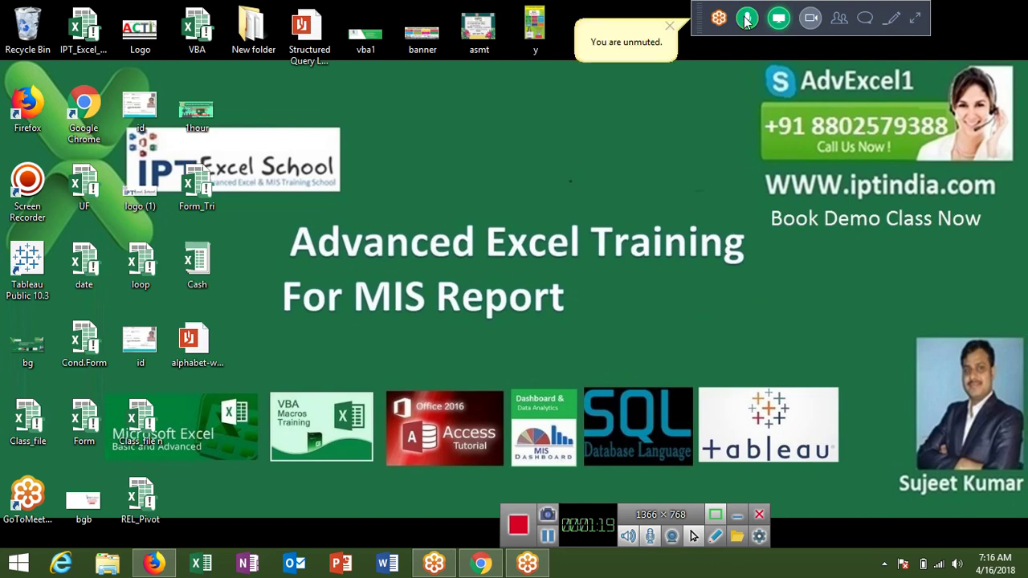
Step: Search Google for 'excel function list' in a new Chrome tab, then show the desktop
click(482, 564)
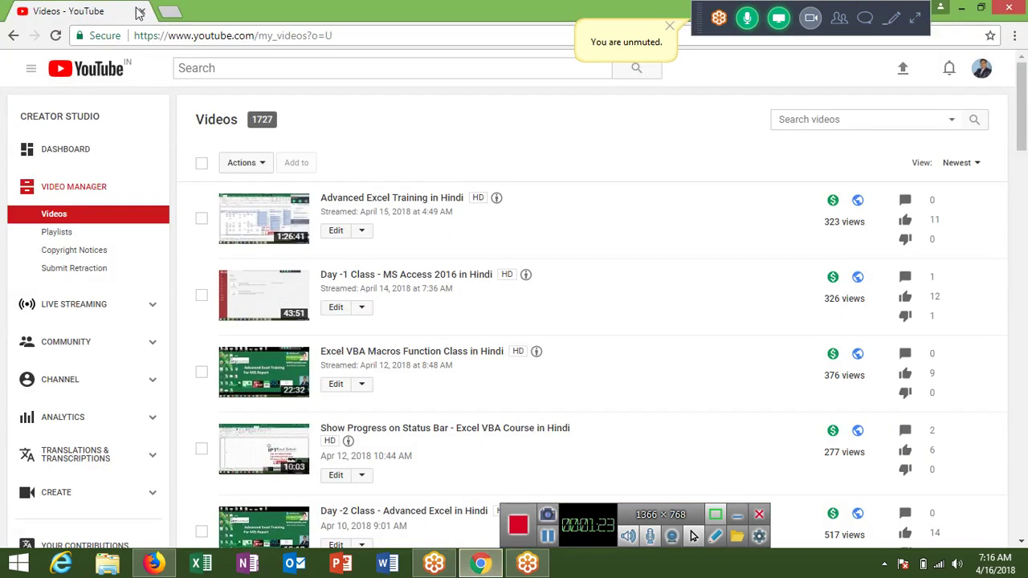
click(160, 12)
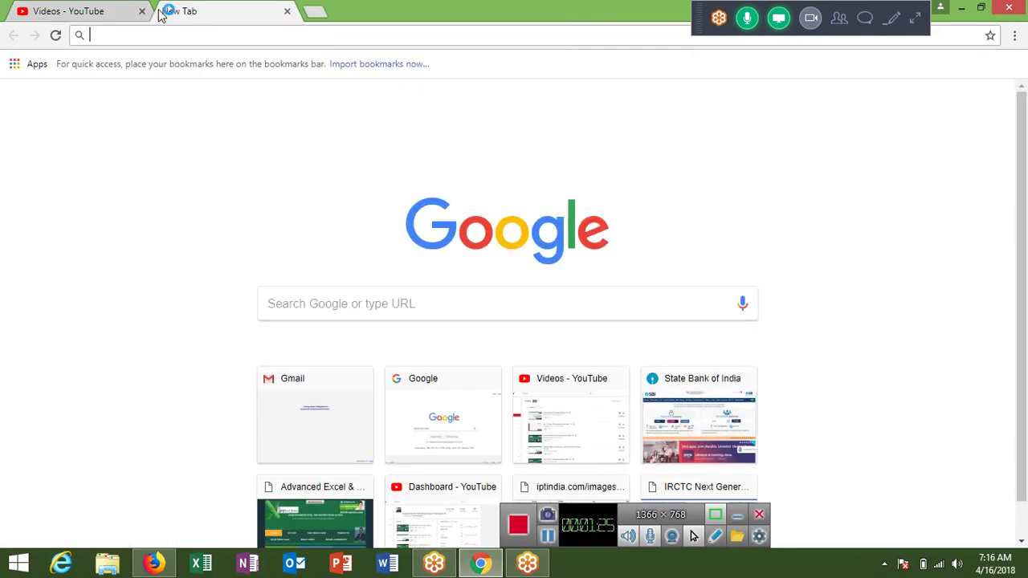
text(google.com)
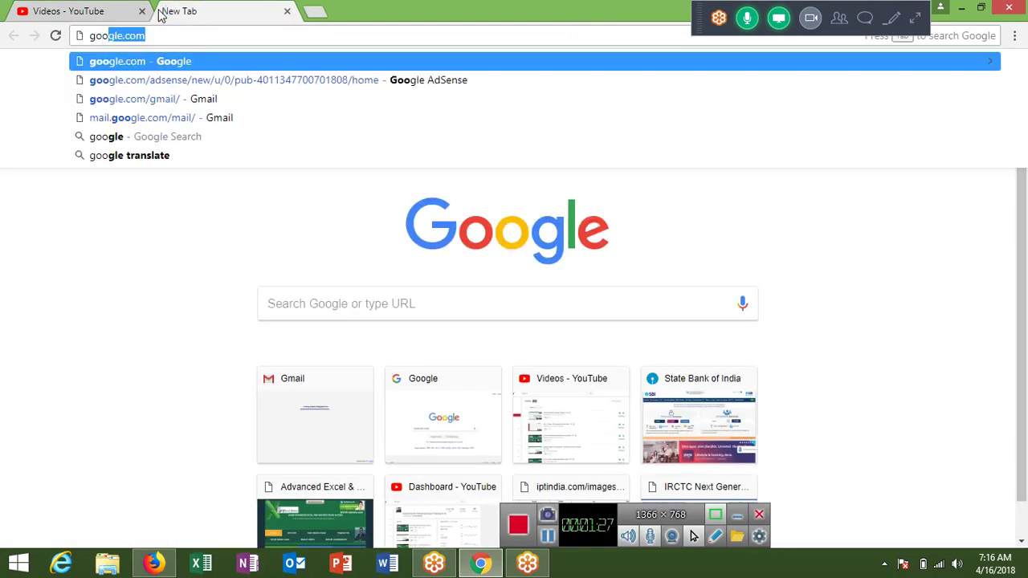
key(Return)
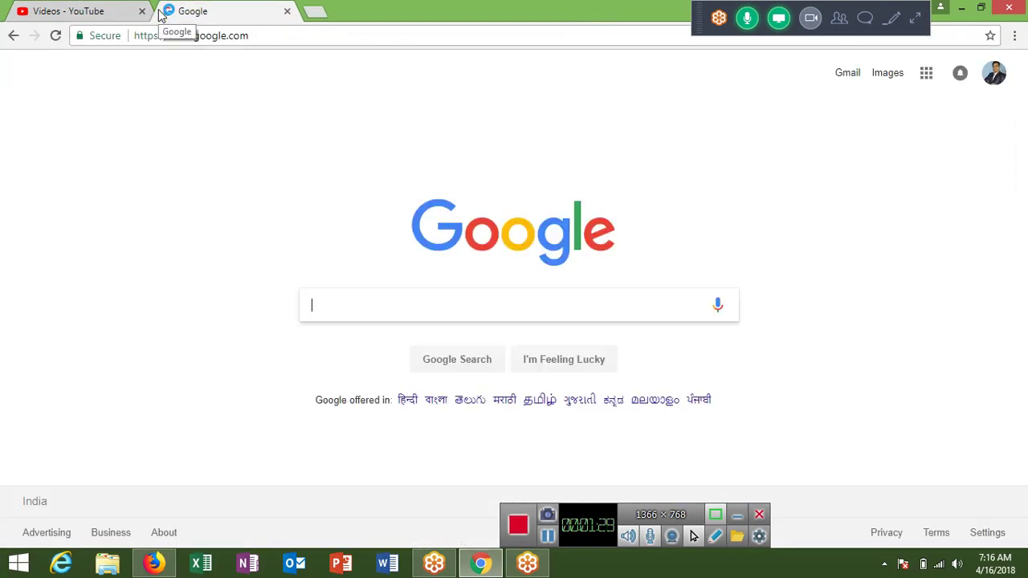
text(exce)
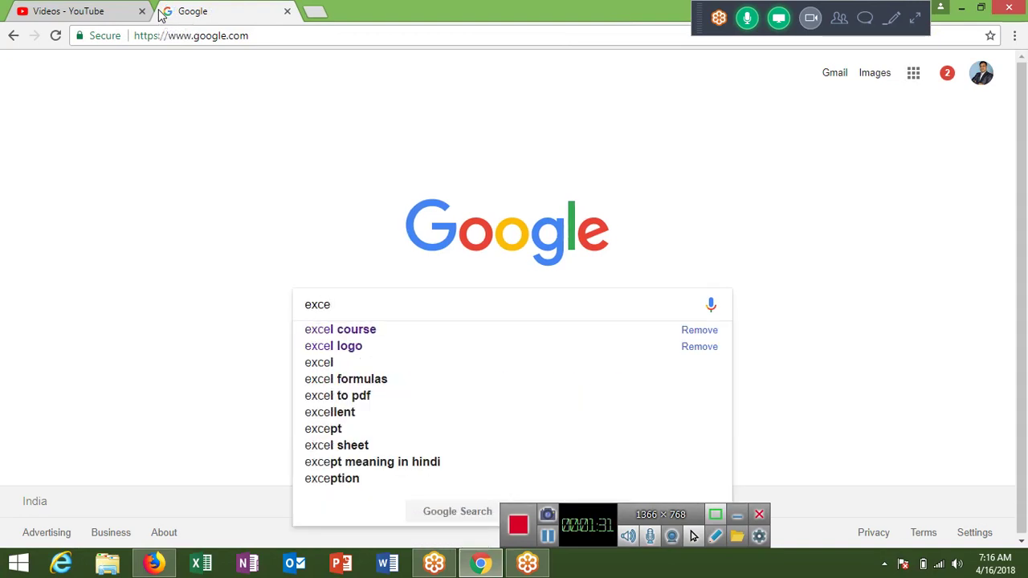
text(l fu)
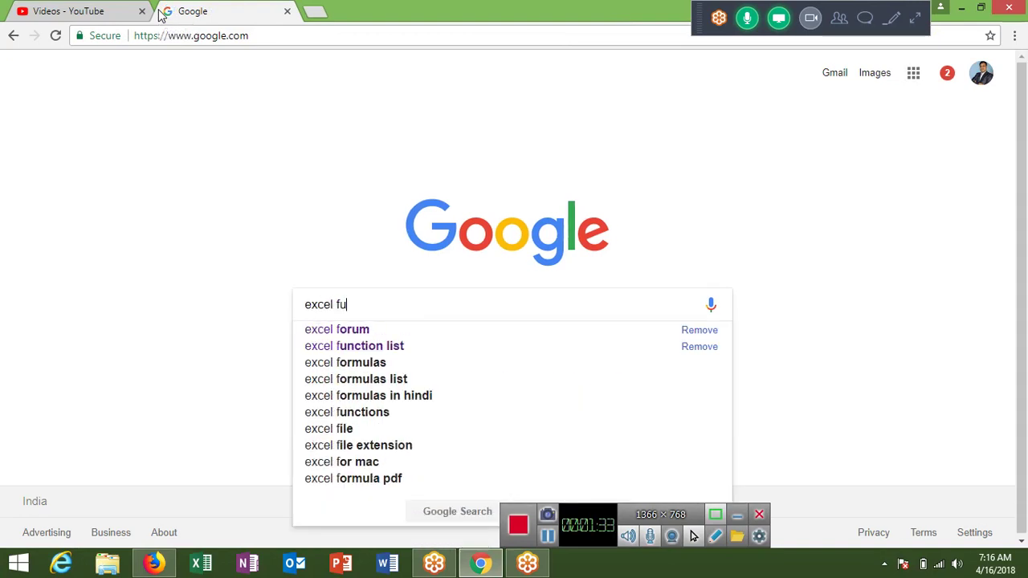
key(Down)
key(Return)
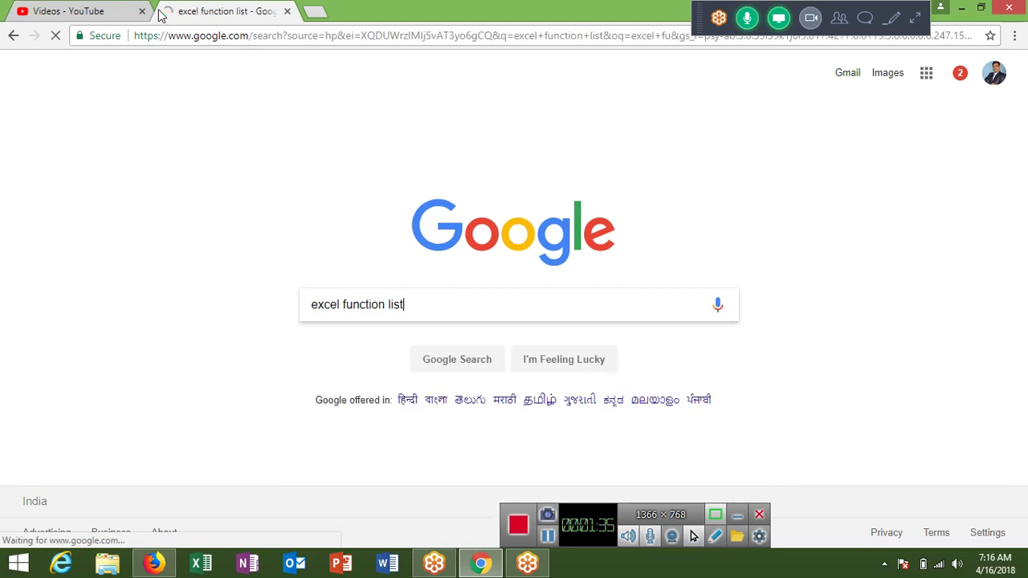
key(super+d)
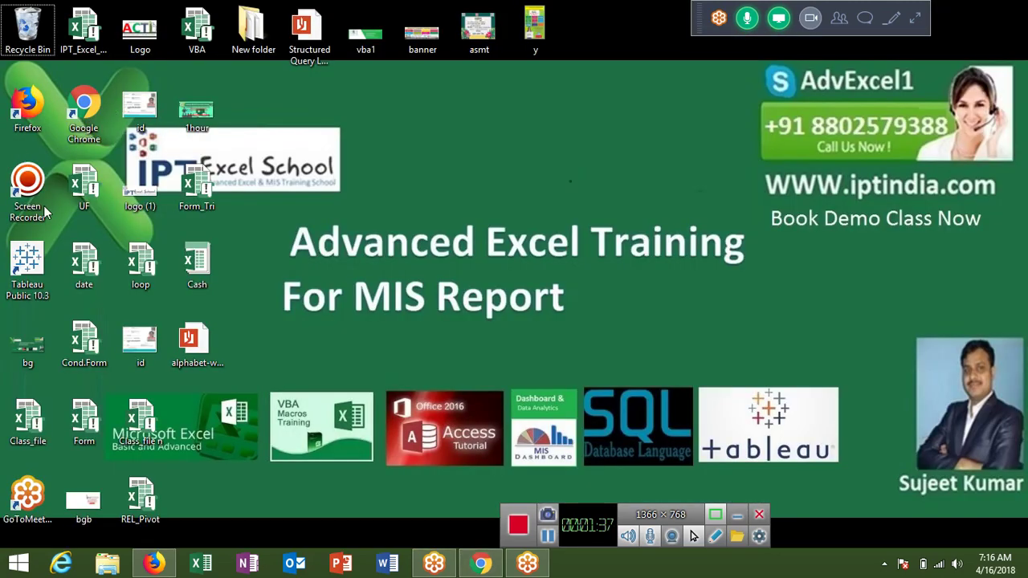
Step: Launch Excel and create a new blank workbook, Book1
click(211, 564)
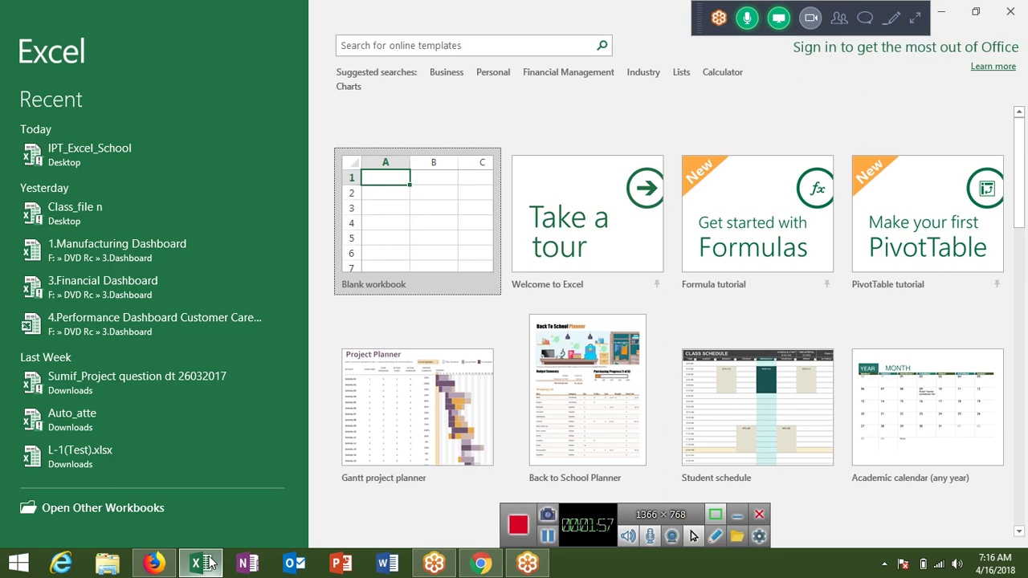
click(406, 248)
click(405, 246)
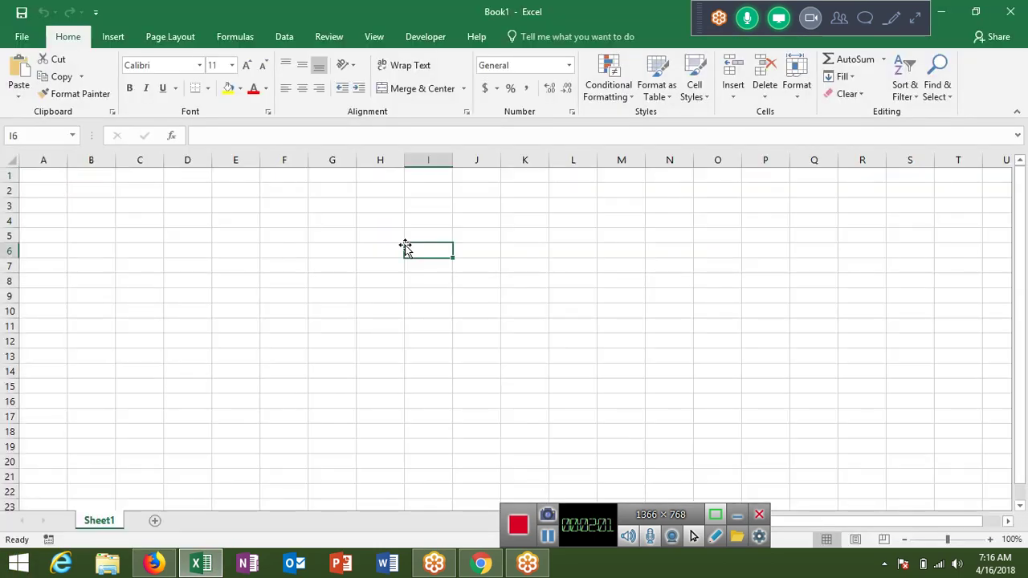
Step: Open the Formulas tab and browse the Logical, Financial and Text function lists
click(317, 204)
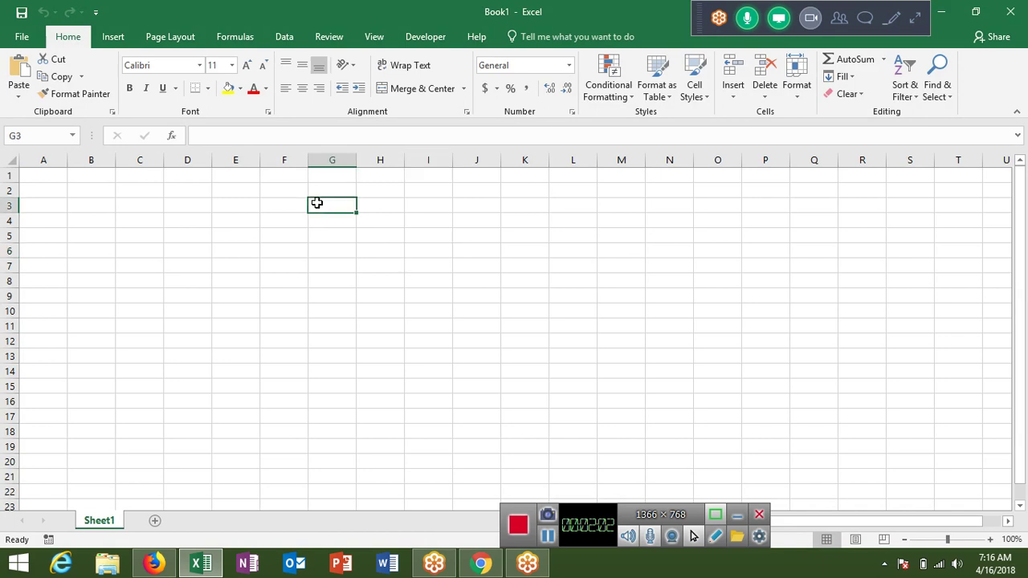
click(225, 37)
click(181, 90)
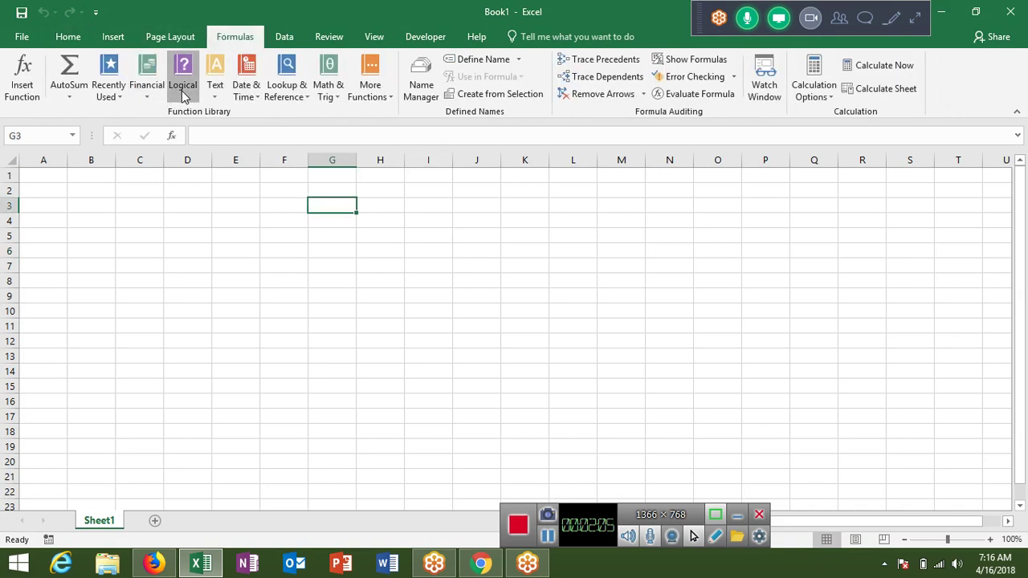
click(148, 97)
click(147, 95)
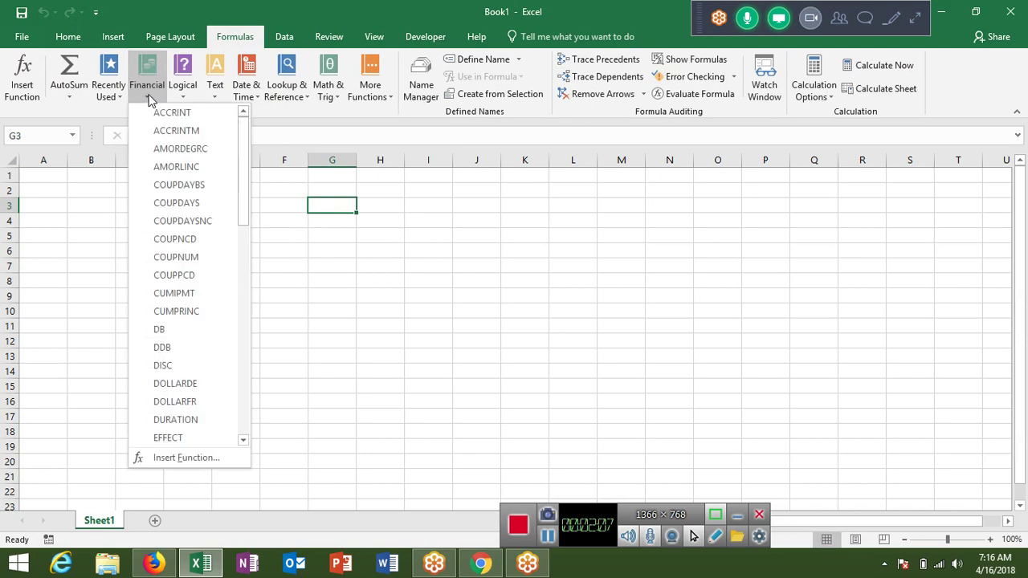
click(188, 95)
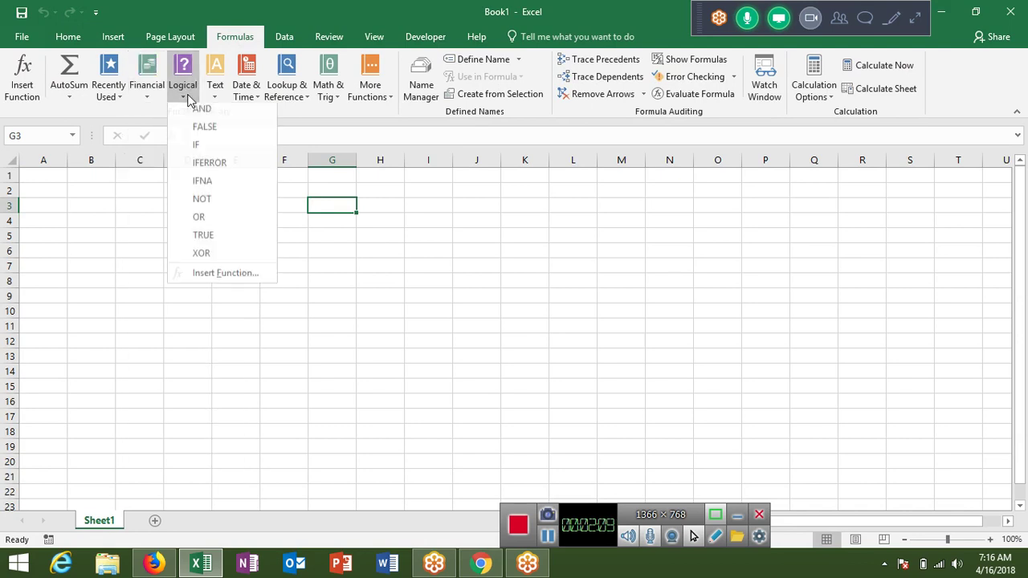
Step: Browse the Date & Time, Lookup & Reference, Math & Trig and More Functions lists, then close them
click(212, 97)
click(244, 95)
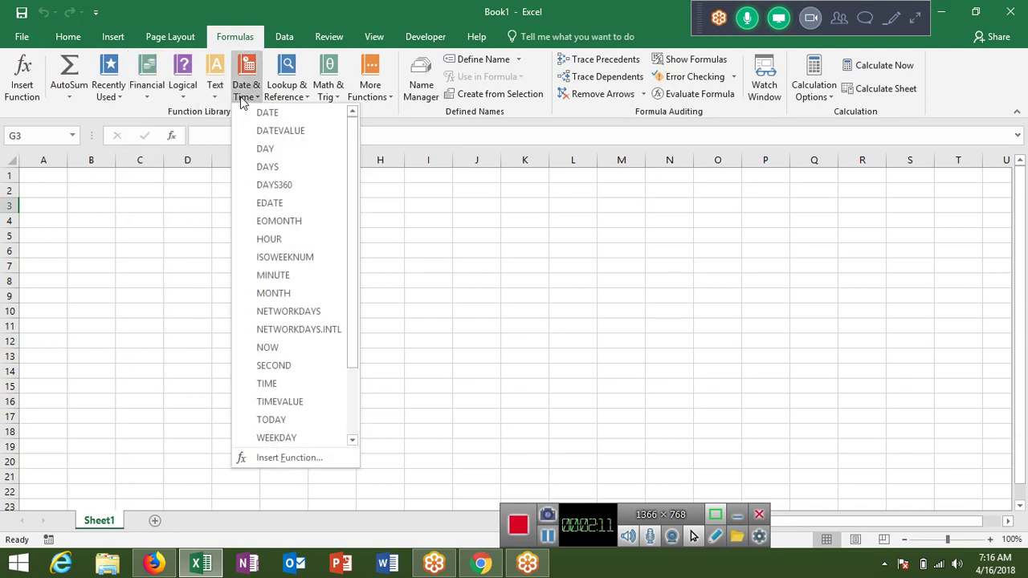
click(278, 98)
click(329, 94)
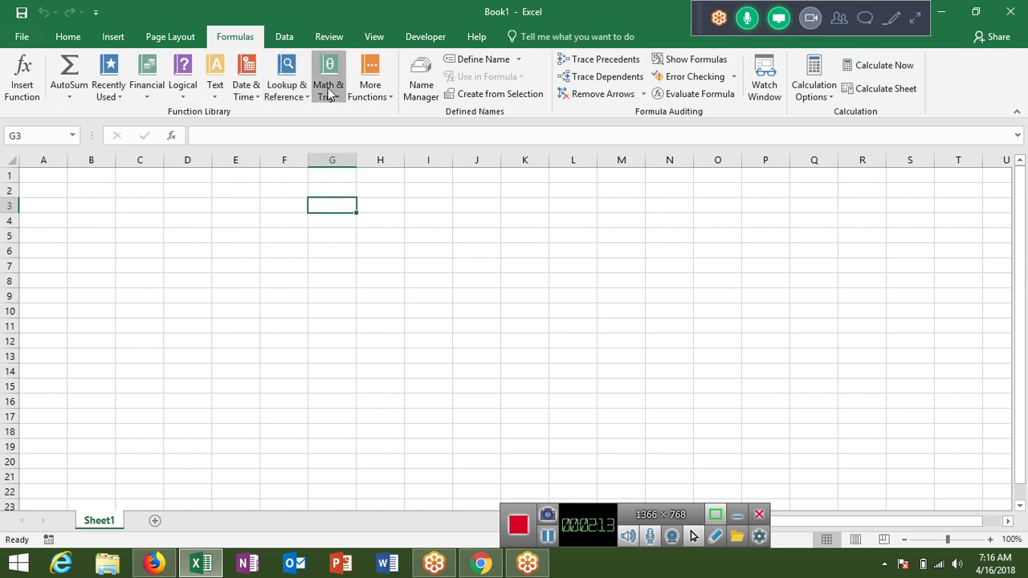
click(329, 95)
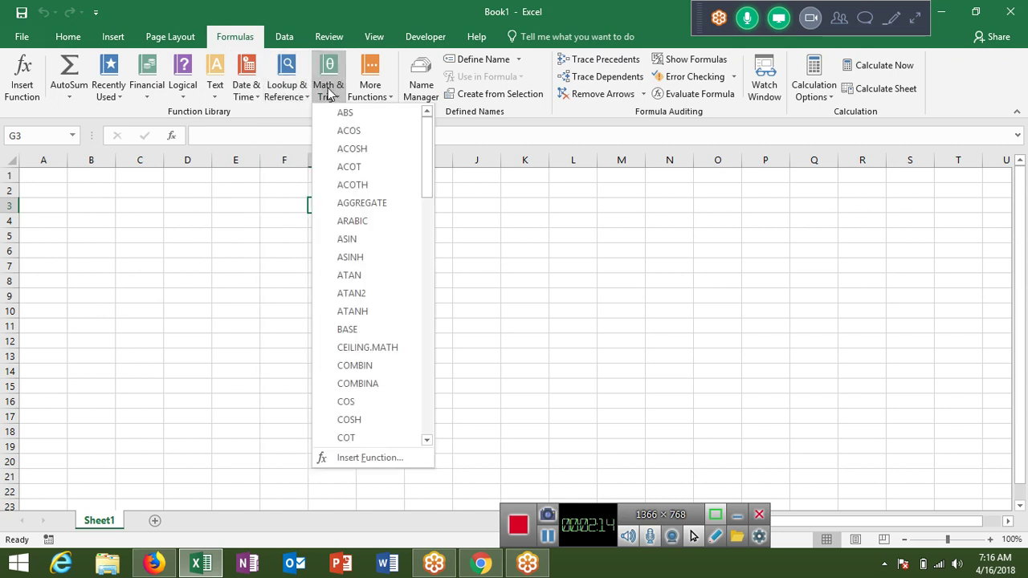
click(369, 95)
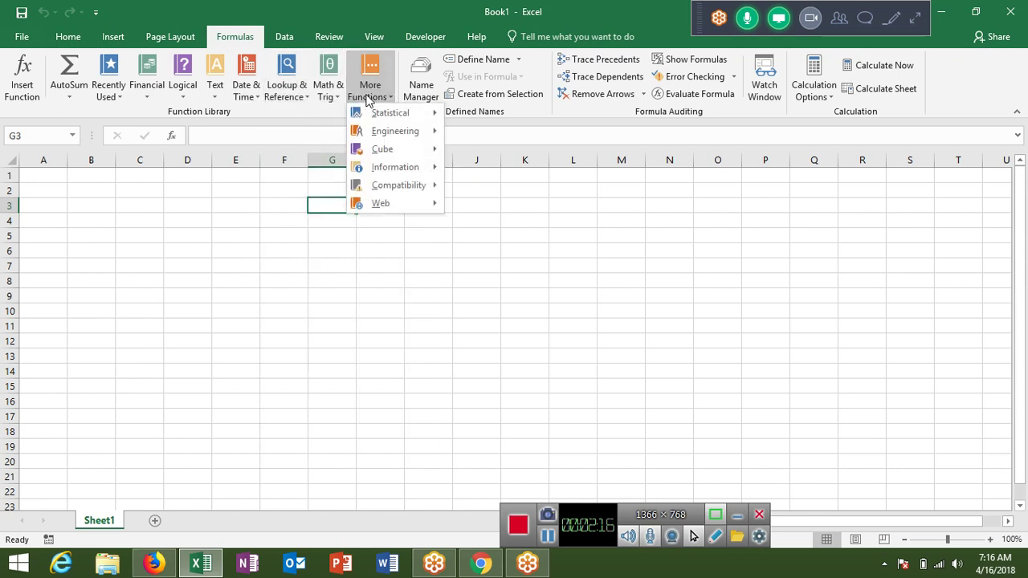
click(215, 98)
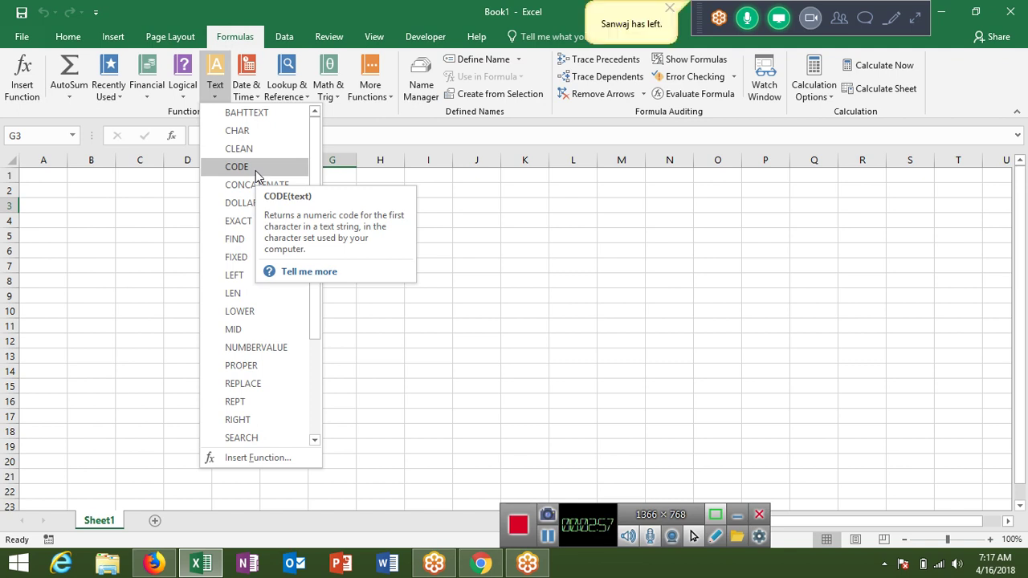
click(459, 251)
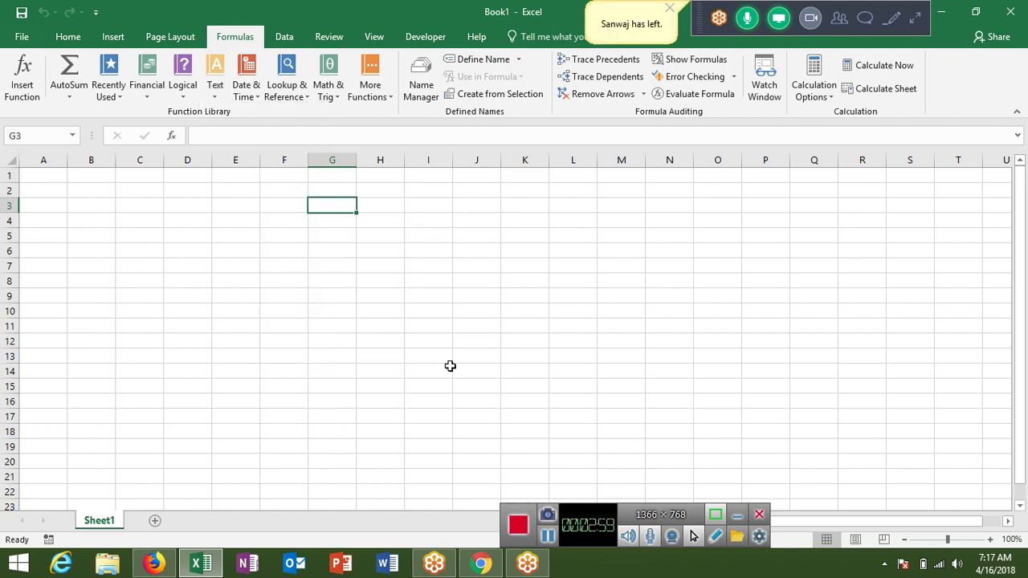
Step: Visit the Office Support alphabetical Excel functions page, then return to the top of the search results
click(484, 567)
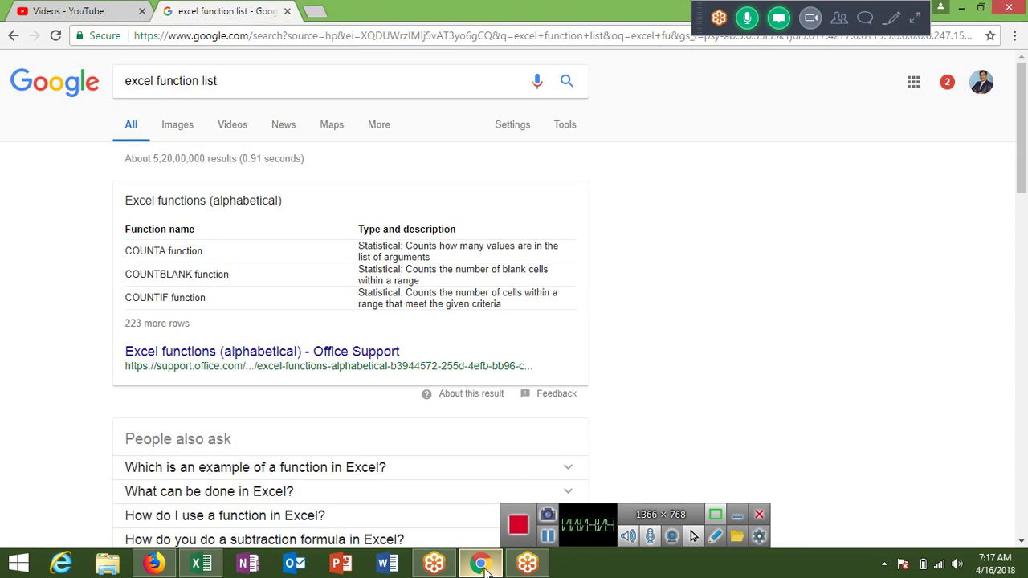
key(Down)
key(Down)
key(Down)
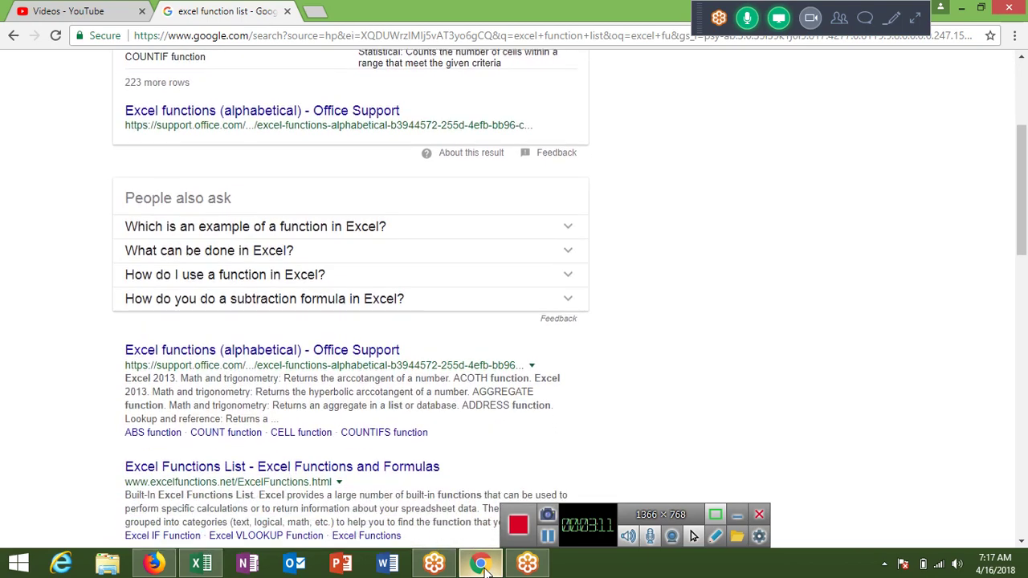
click(282, 358)
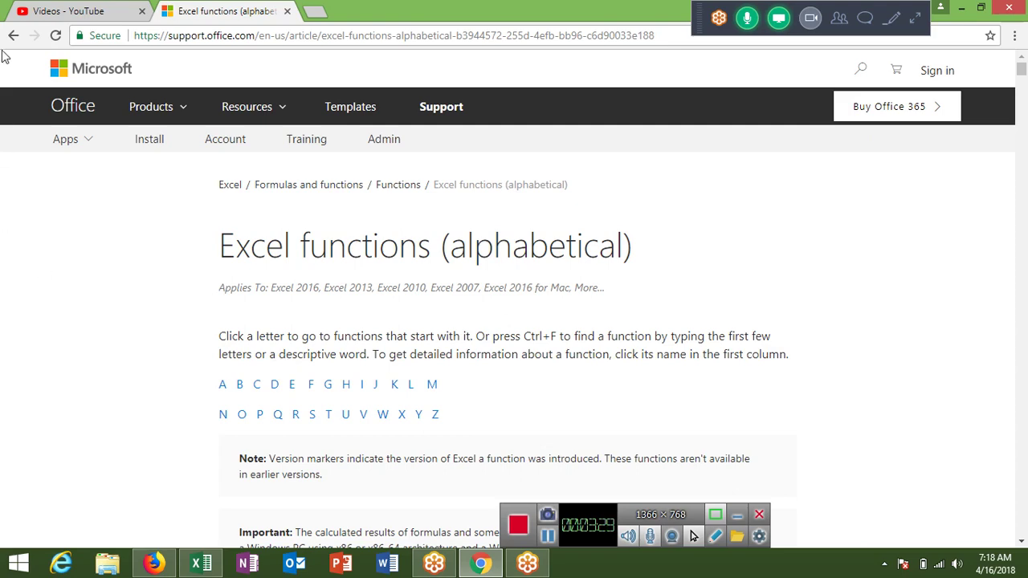
click(14, 41)
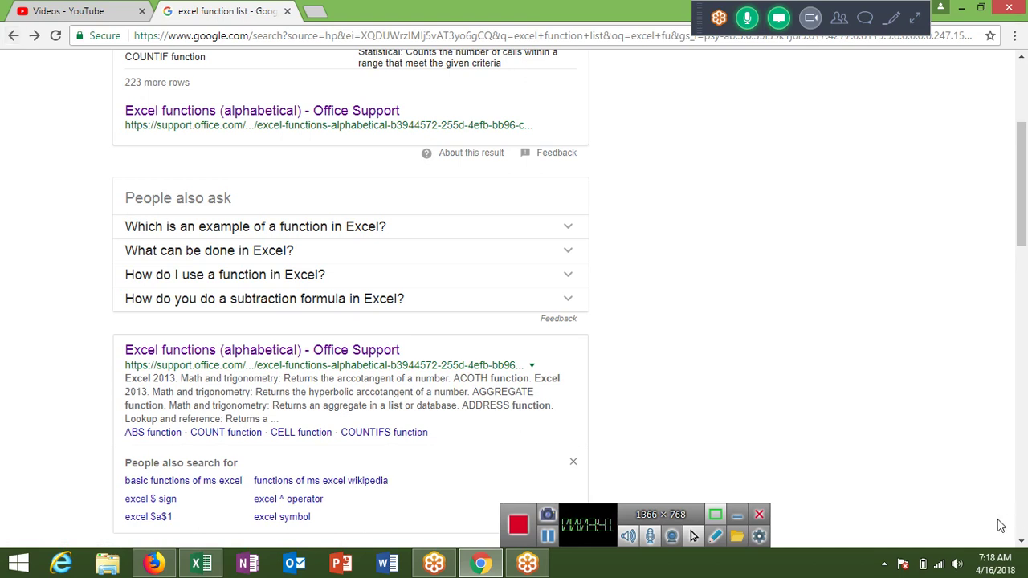
scroll(476, 505, up, 3)
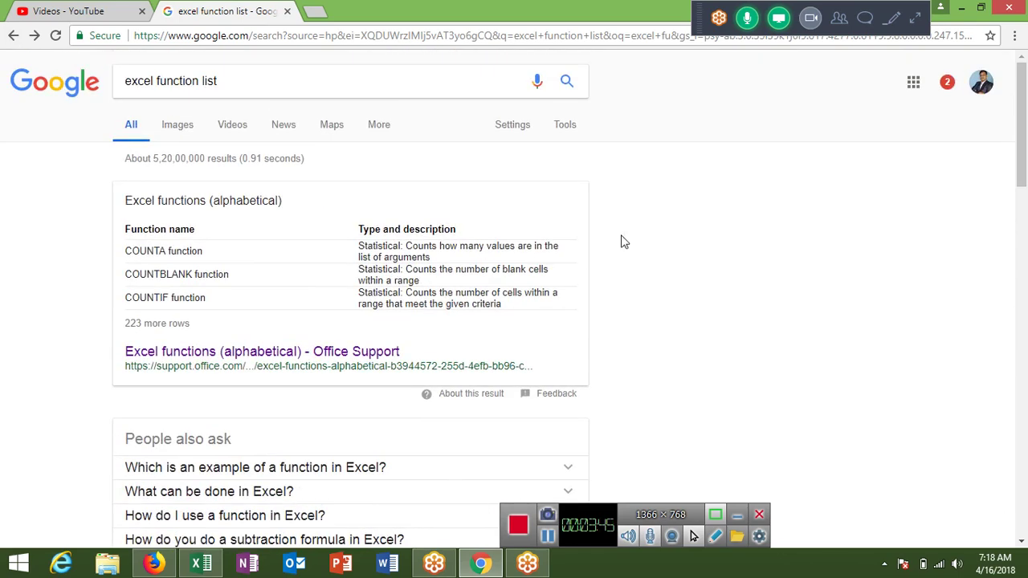
Step: Search for 'excel vba function list' and open TechOnTheNet's VBA Functions Listed by Category page
click(152, 84)
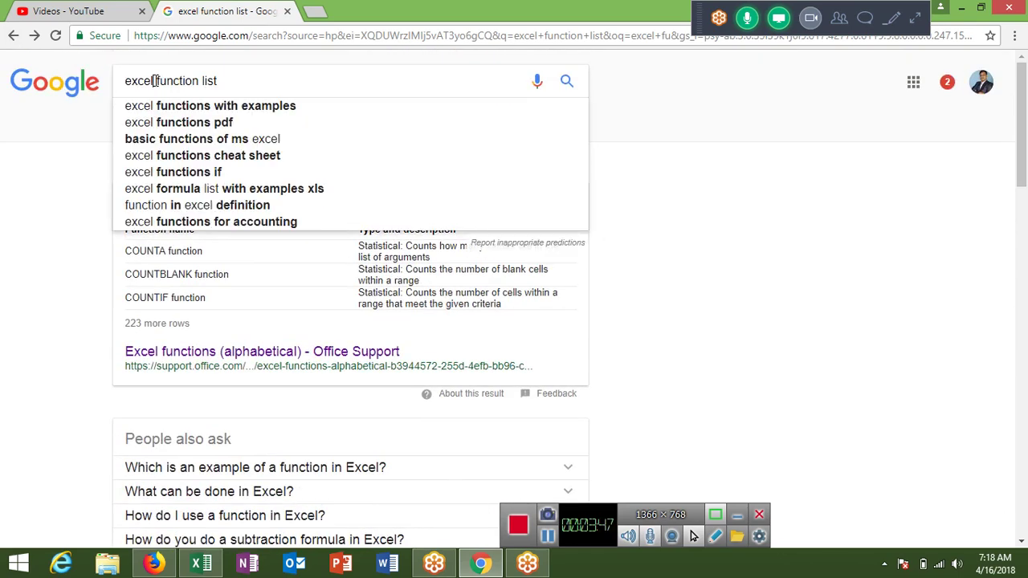
text(vba)
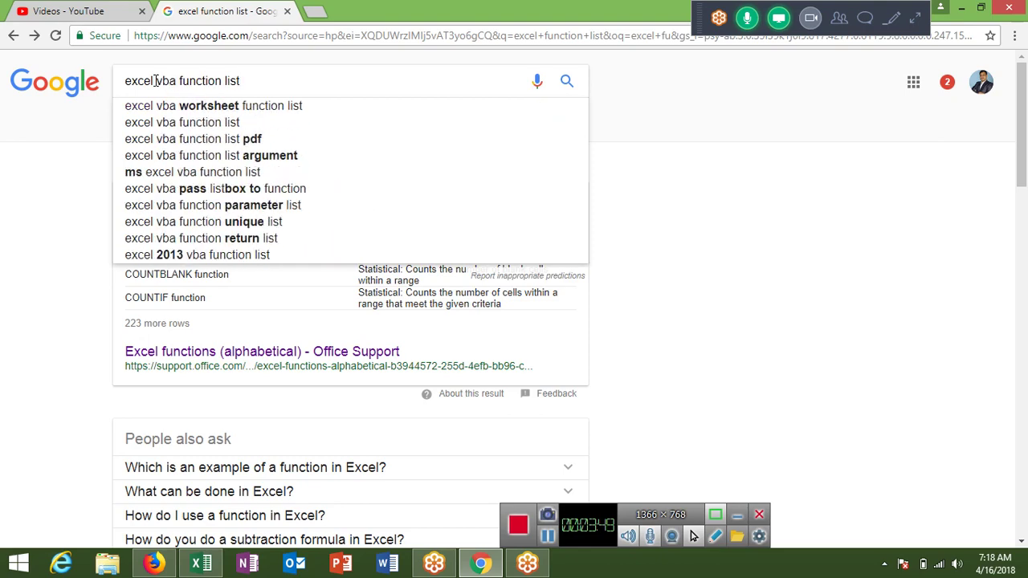
key(Return)
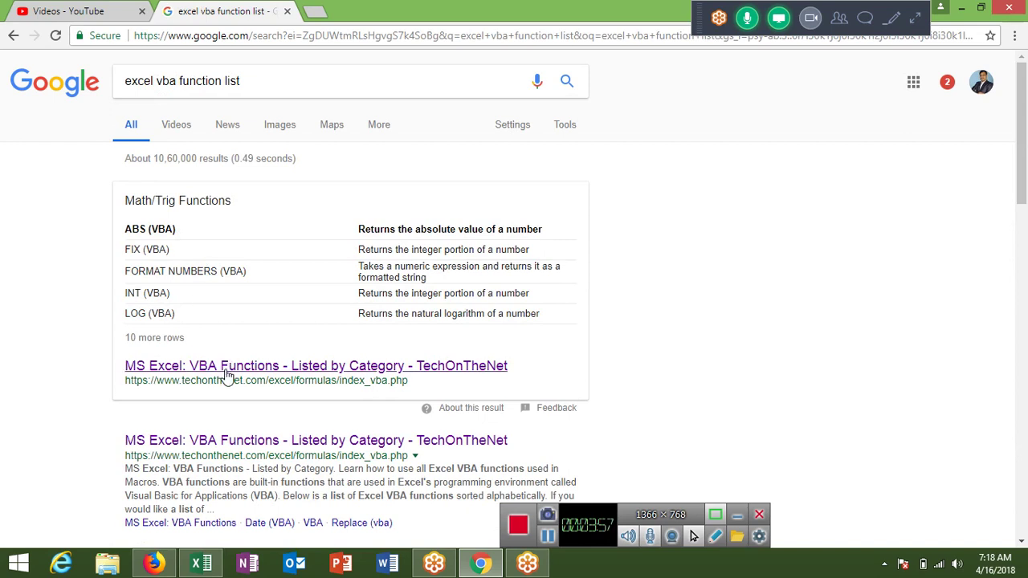
click(226, 370)
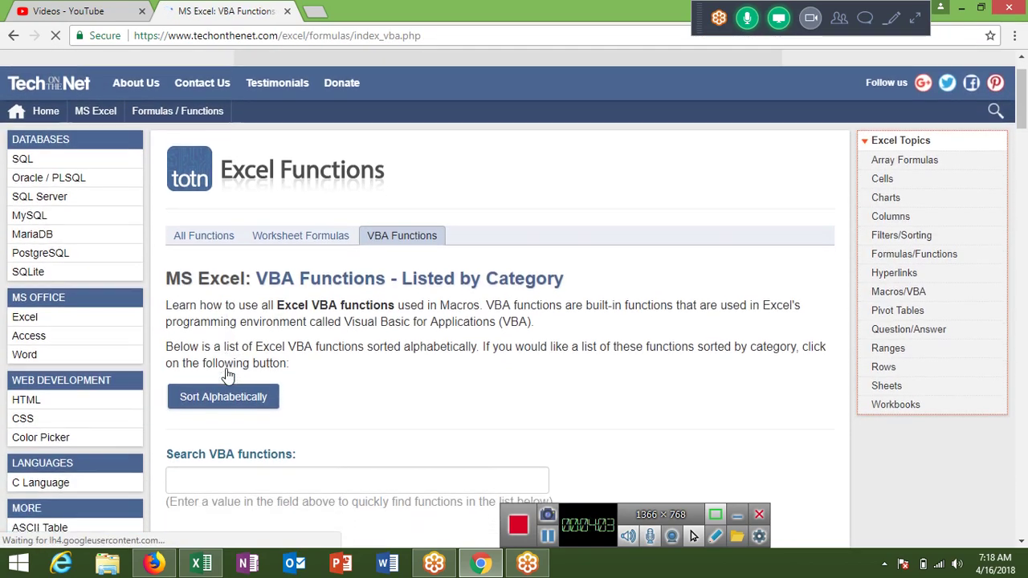
Step: Scroll through TechOnTheNet's VBA String/Text Functions list, then switch back to Excel
scroll(228, 374, down, 1)
scroll(228, 374, down, 2)
scroll(228, 375, down, 1)
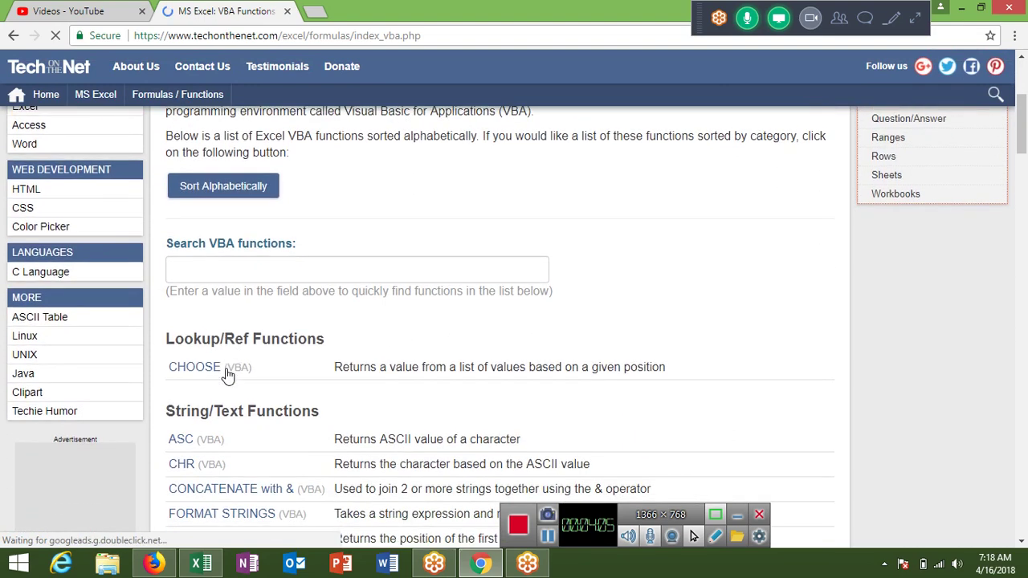
scroll(228, 374, down, 1)
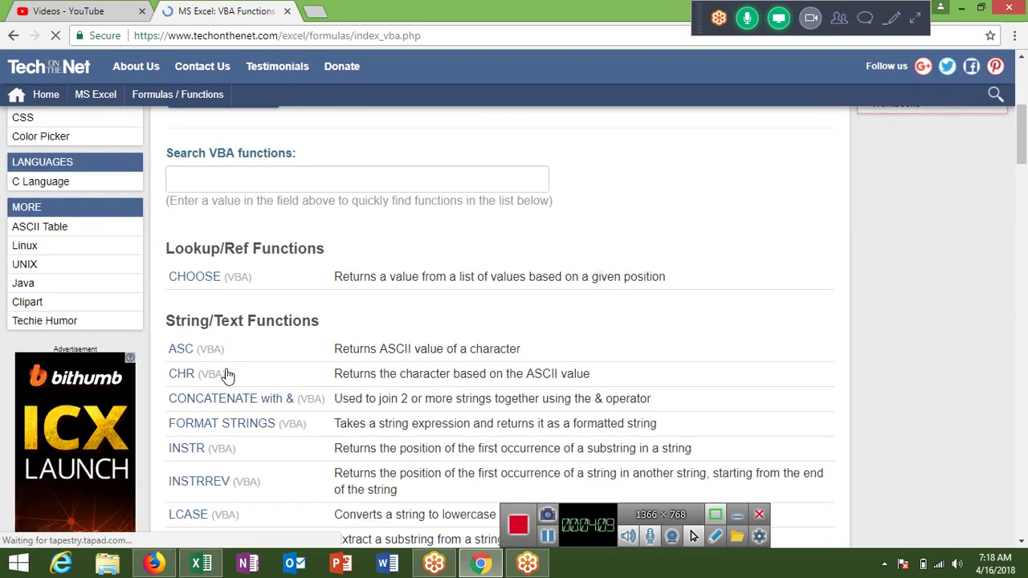
scroll(228, 374, up, 1)
scroll(228, 374, up, 1)
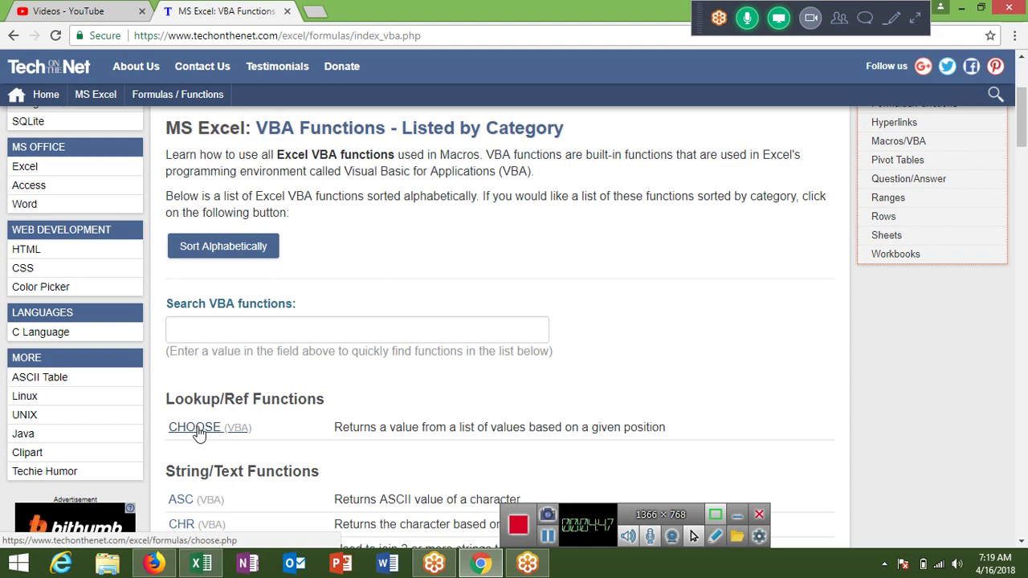
scroll(199, 432, down, 2)
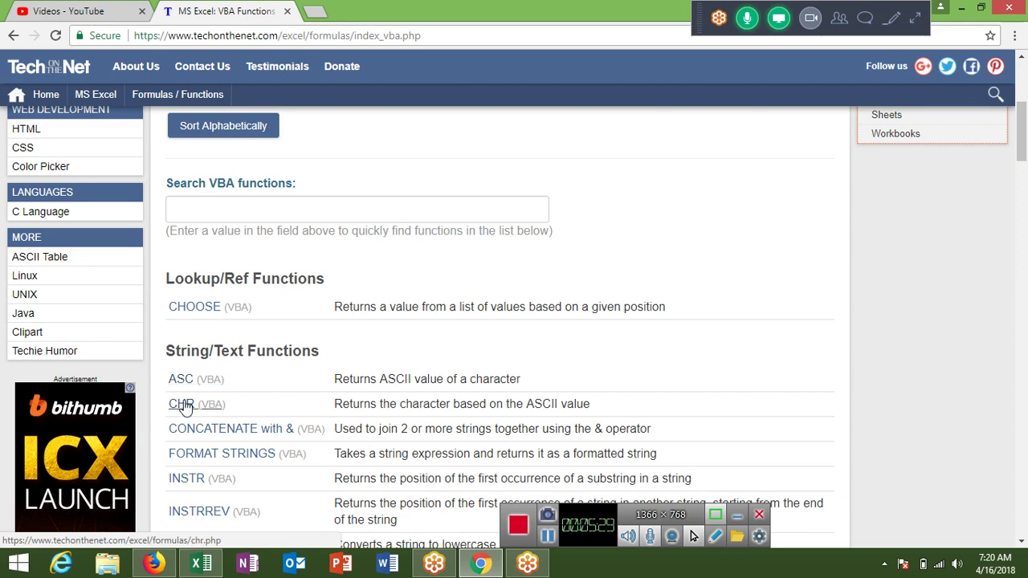
key(alt+Tab)
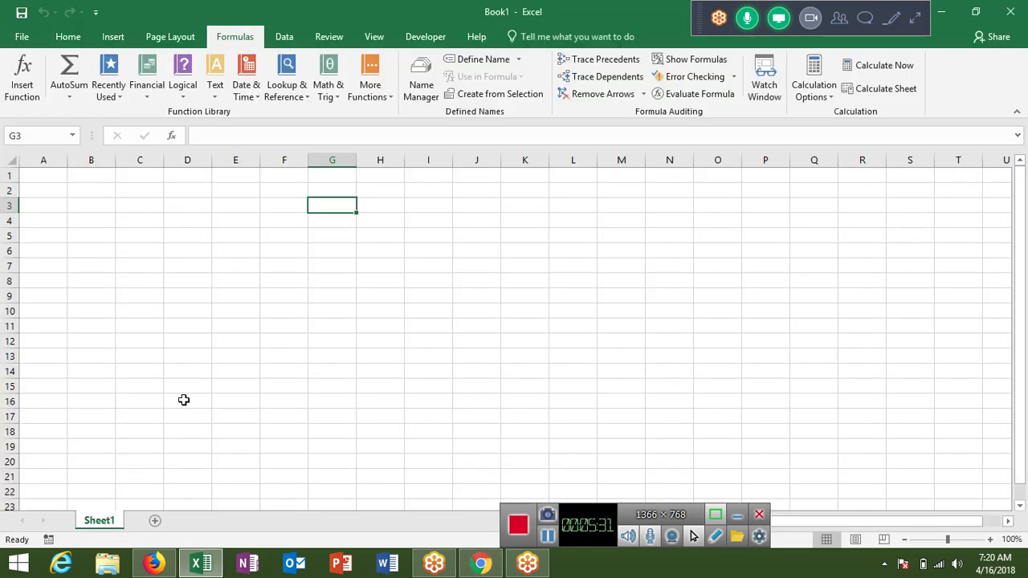
Step: Start a formula in G3, then cancel it so the cell stays empty
text(=c)
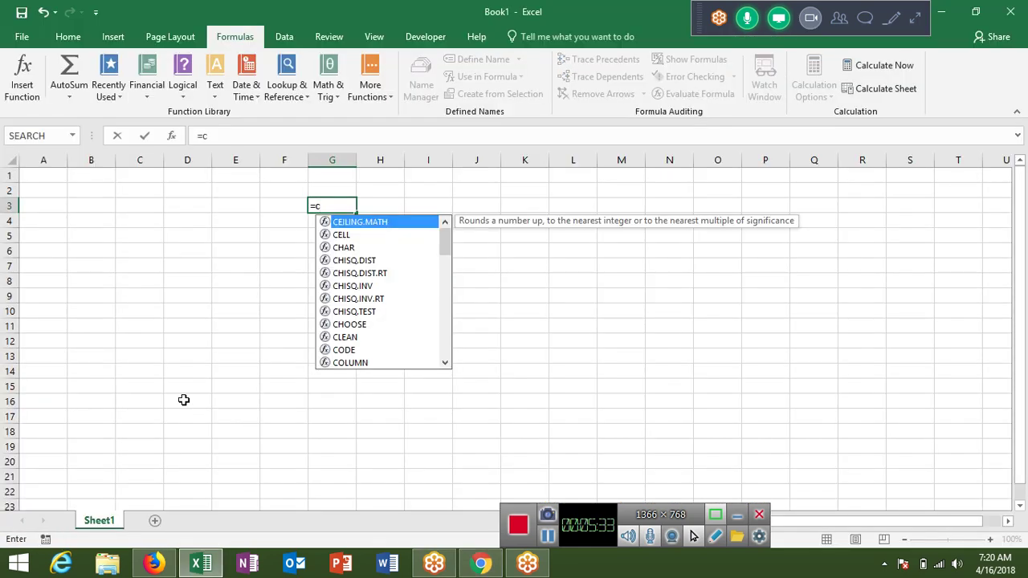
text(h)
key(BackSpace)
key(BackSpace)
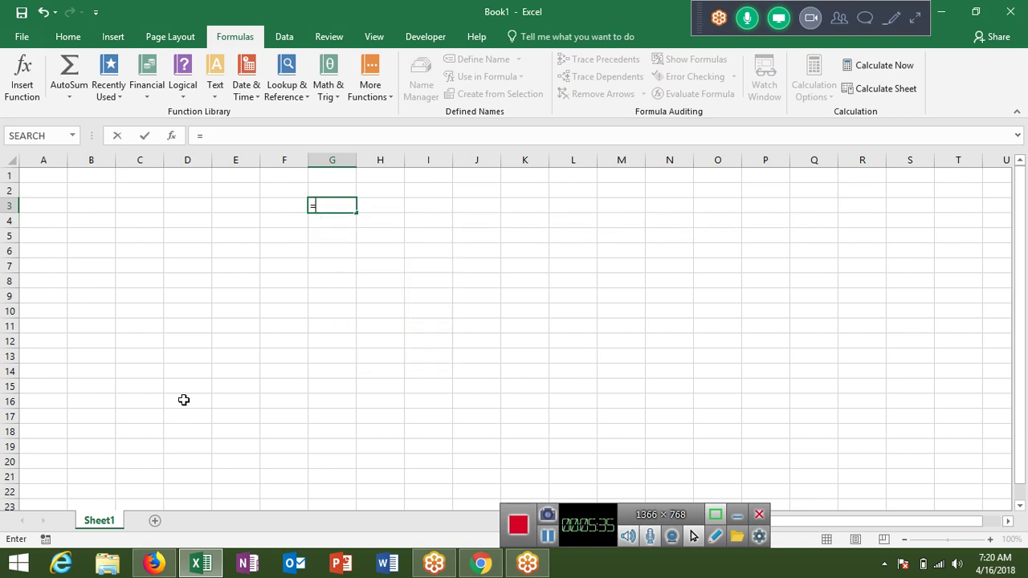
text(coc)
key(BackSpace)
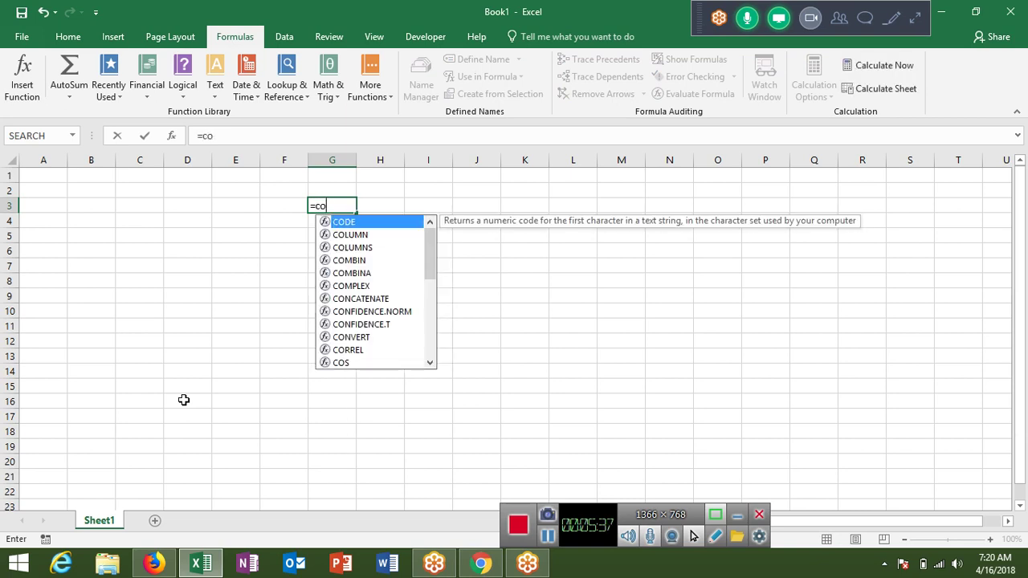
key(Escape)
key(Escape)
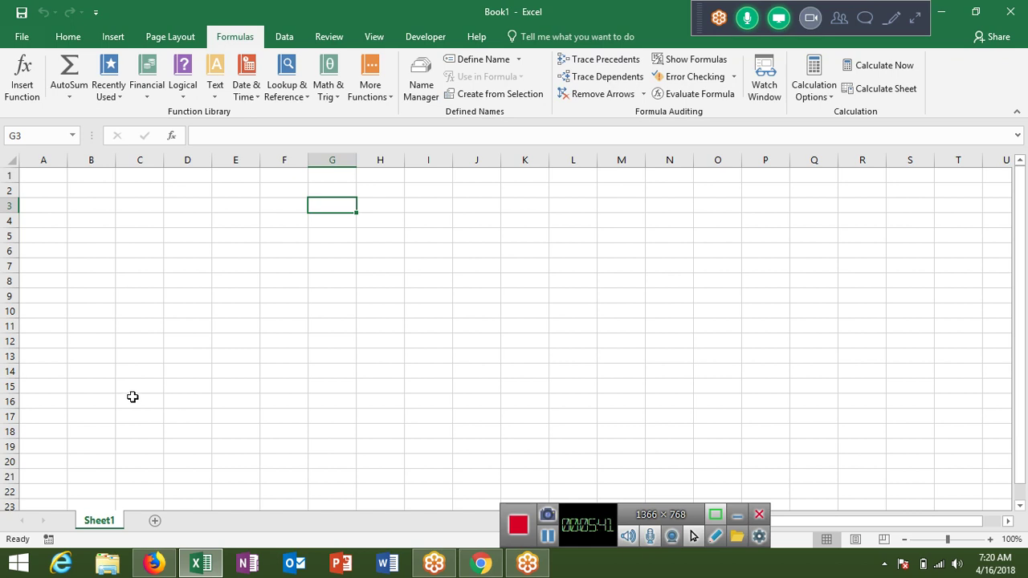
Step: Enter 123adsa321 in B1, autofit column B to it, and show the Developer tab
click(77, 175)
text(12)
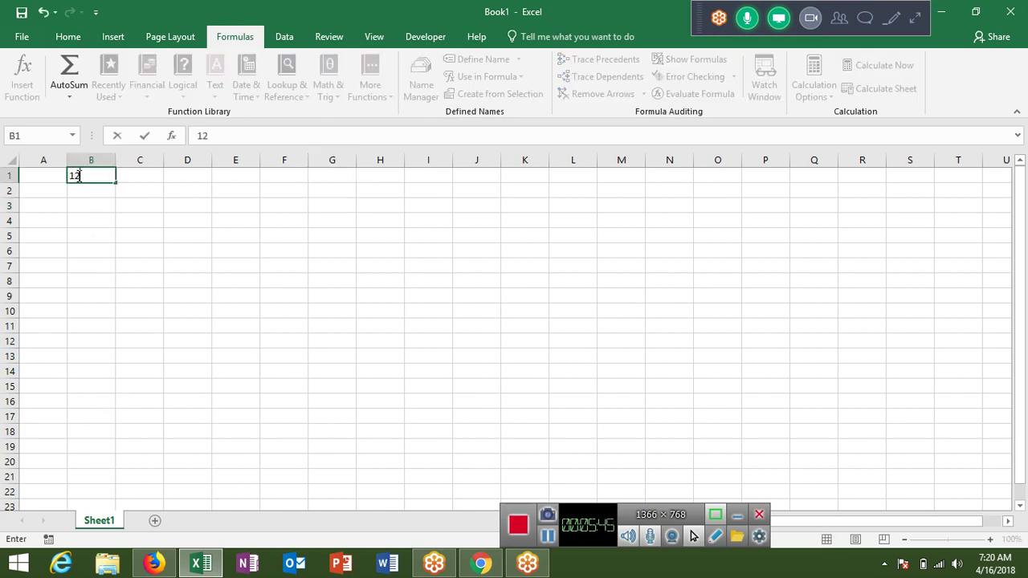
text(3adsa)
text(321)
key(Return)
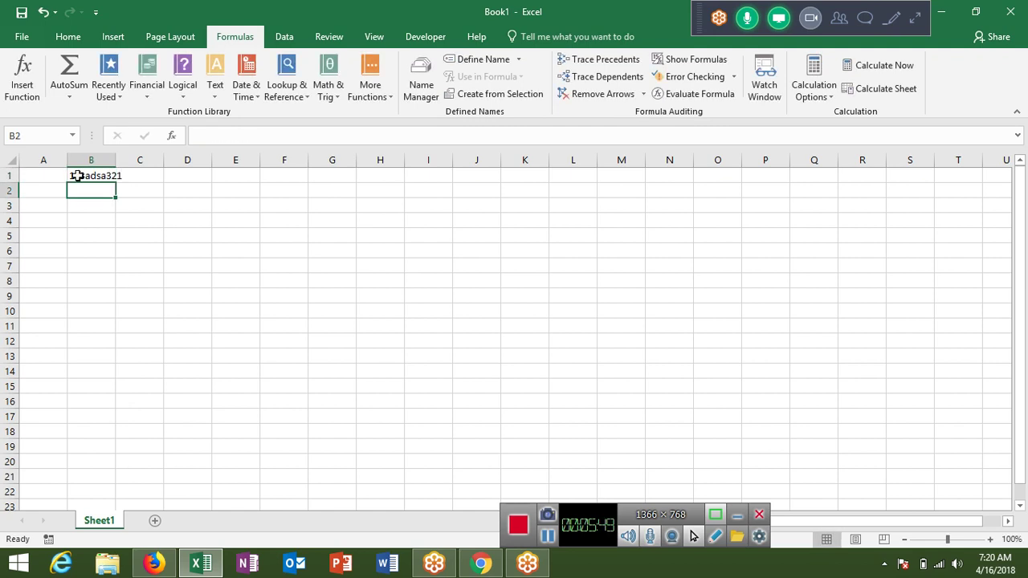
click(77, 175)
double_click(115, 160)
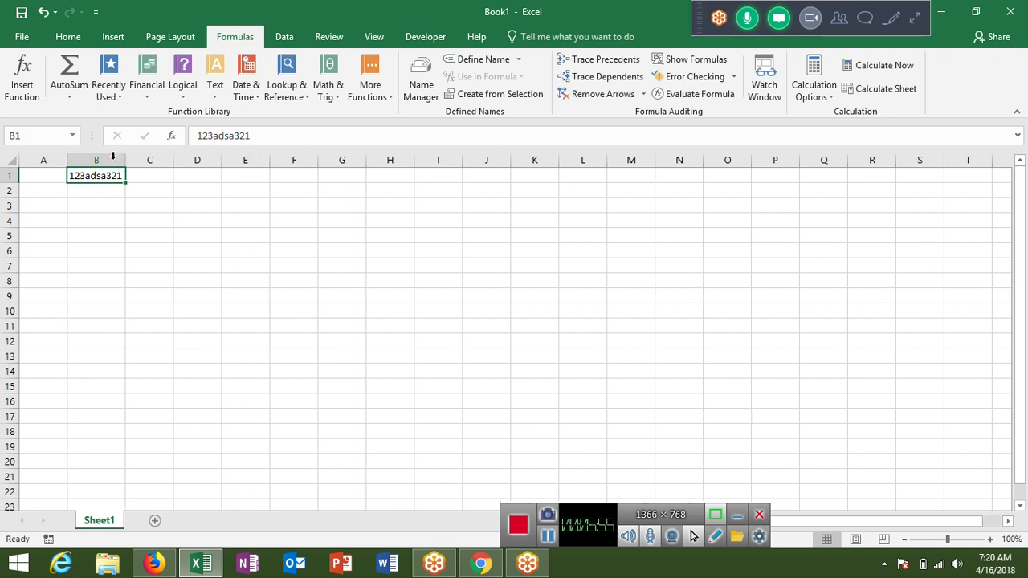
click(137, 173)
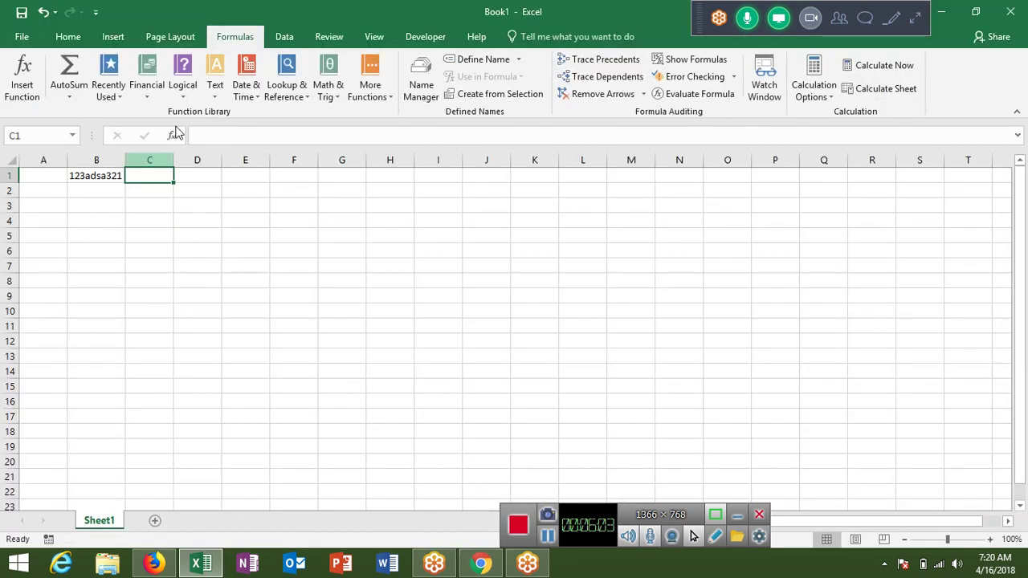
click(429, 44)
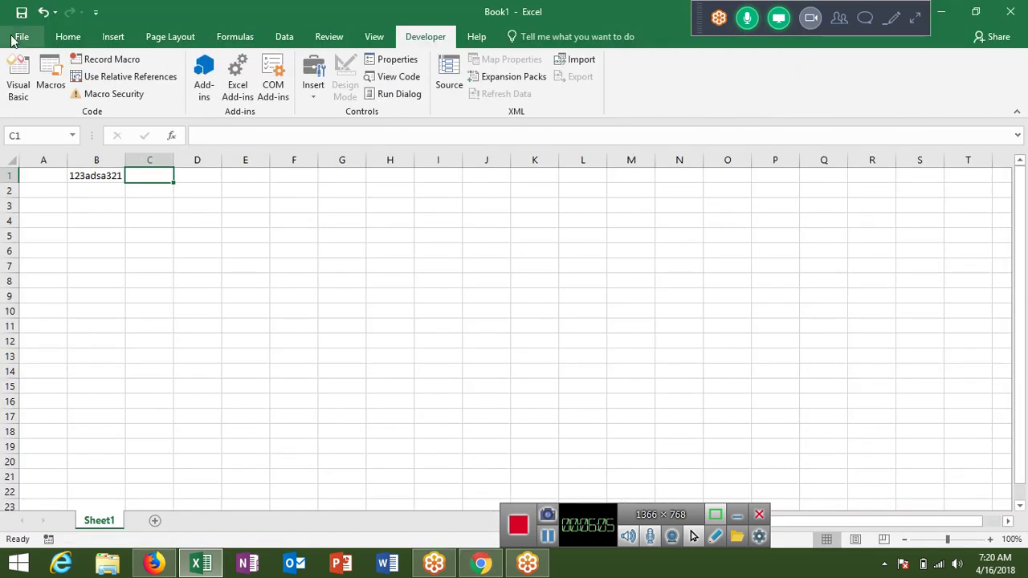
Step: Insert a new Module1 in the VBA editor, then type and delete a test Sub rr()
click(17, 76)
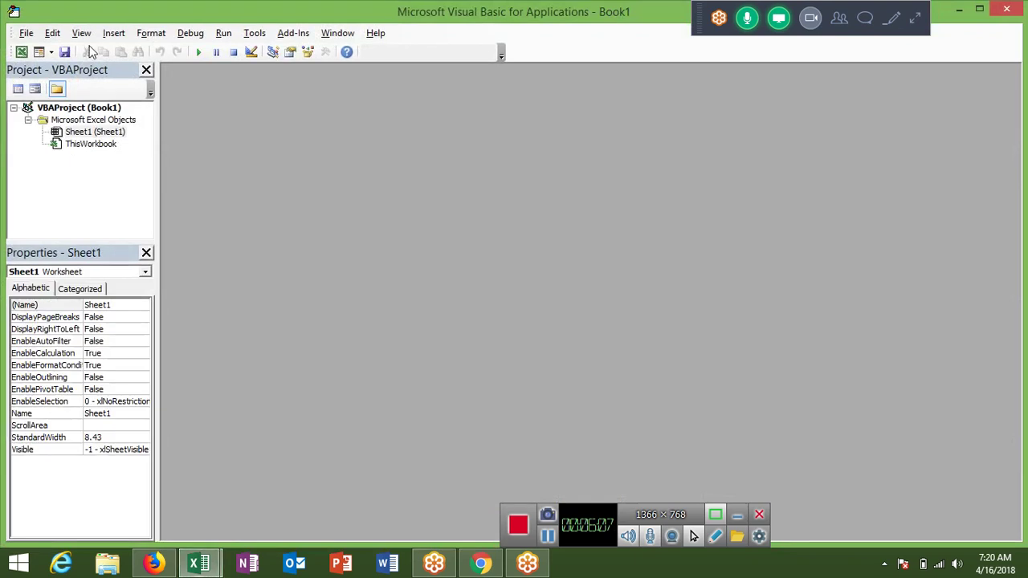
click(113, 33)
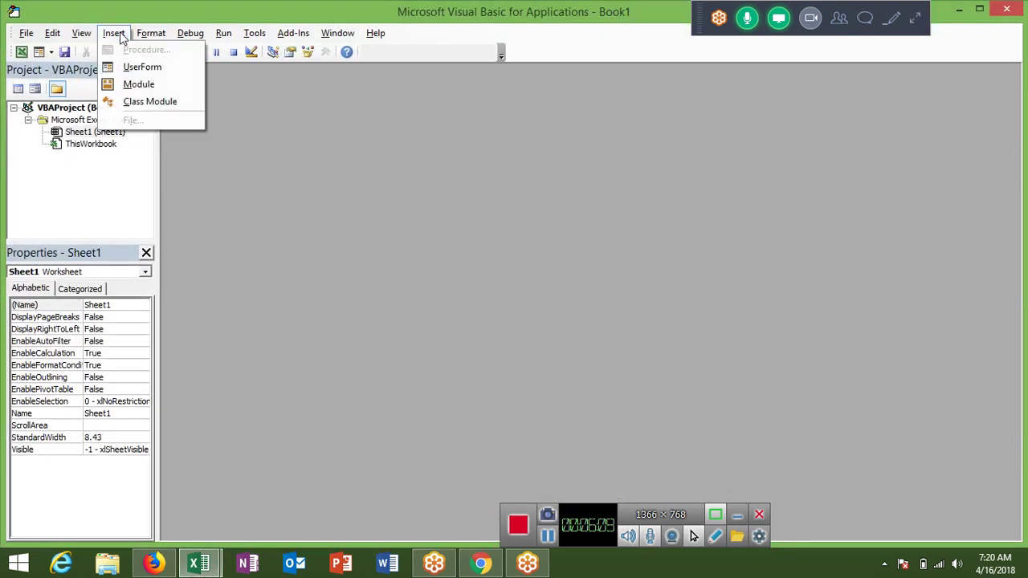
click(138, 84)
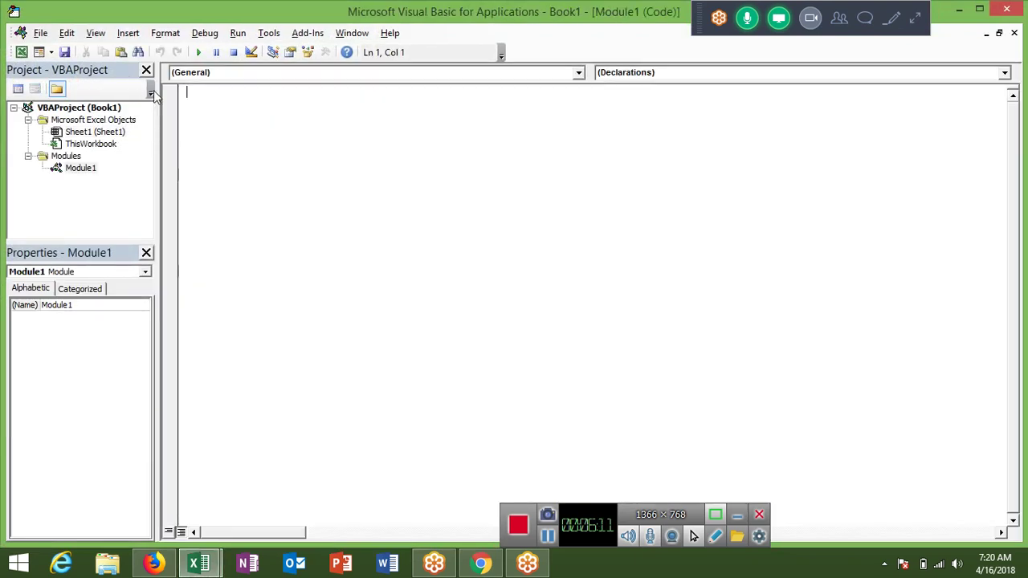
text(sub )
text(rr)
text(())
key(Return)
key(Return)
key(Return)
key(Return)
key(Return)
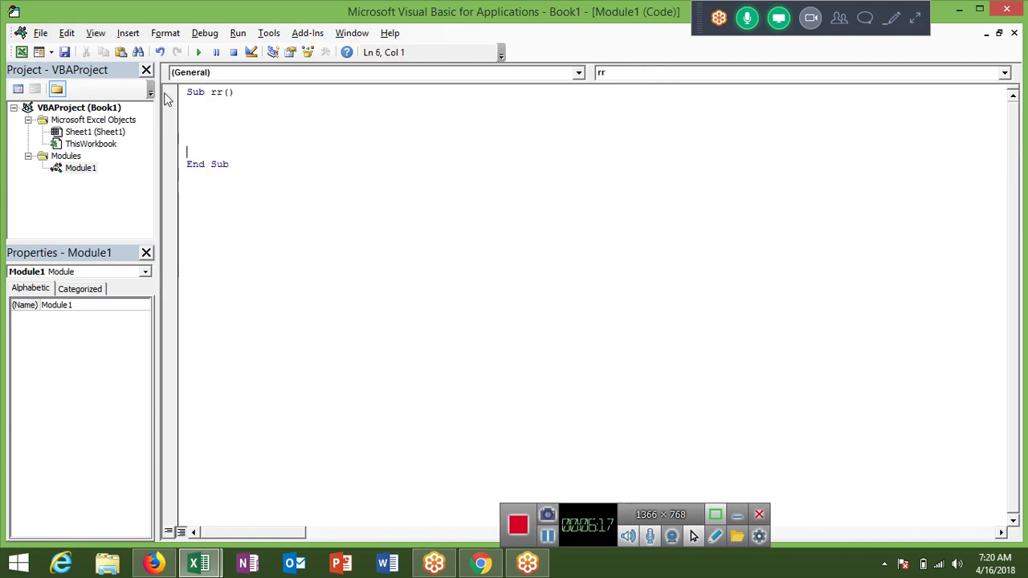
key(Up)
key(Up)
key(ctrl+a)
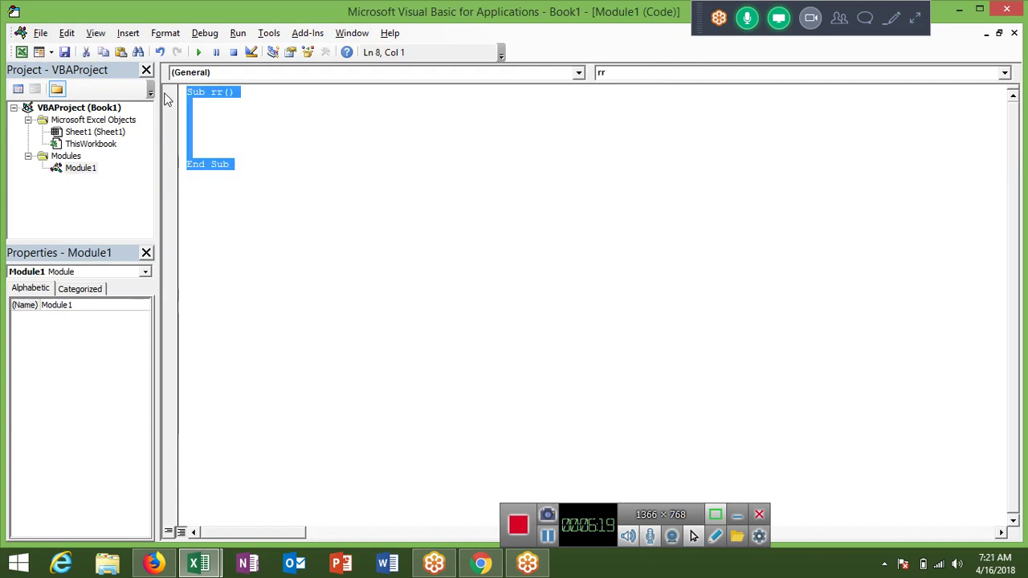
key(Delete)
Step: Write the header Function R_N(n As String) with its End Function
text(fun)
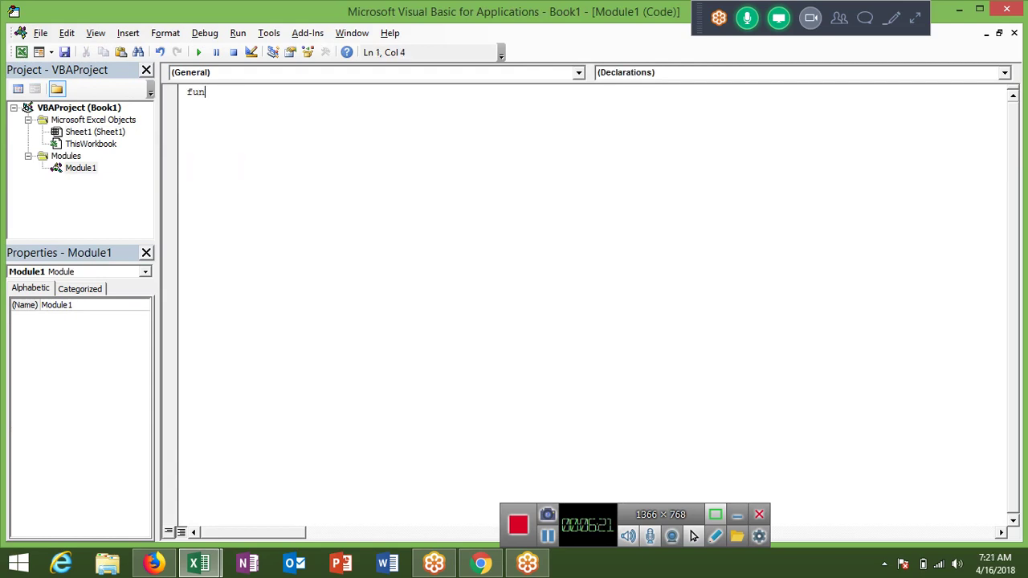
text(ction )
text(R)
text(M)
key(BackSpace)
text(_N)
text(()
text( as)
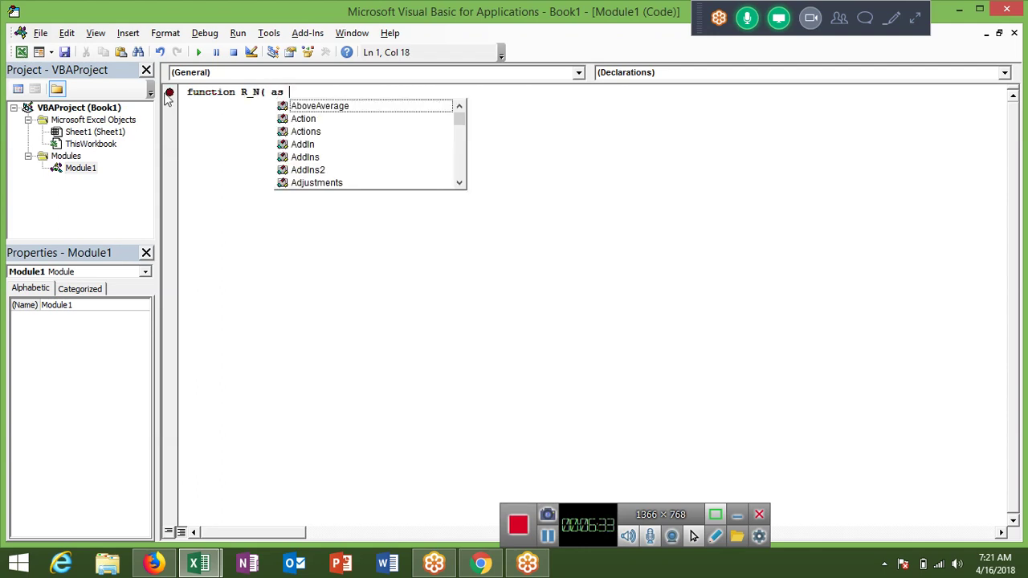
key(BackSpace)
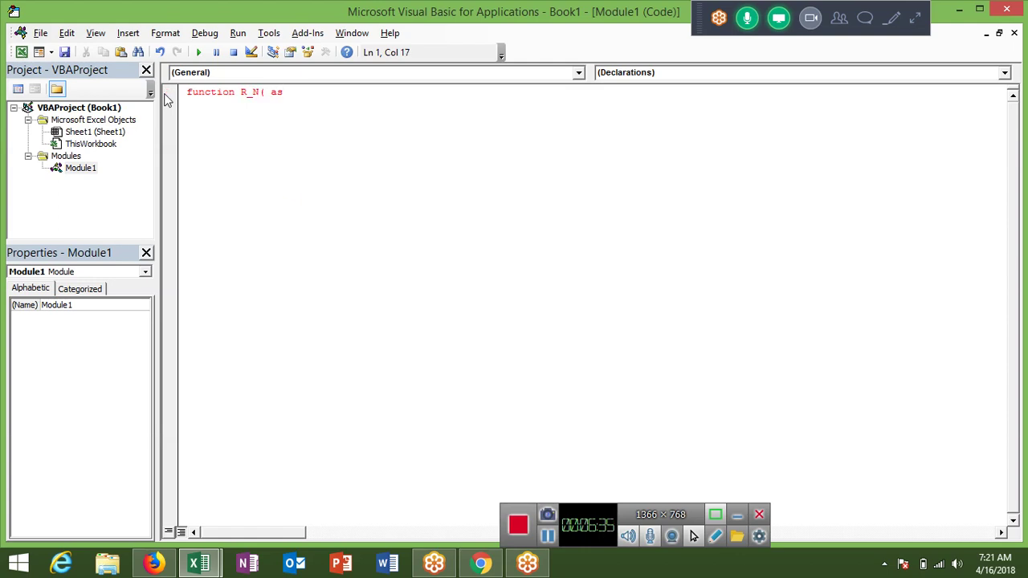
key(BackSpace)
key(BackSpace)
text(n as)
text( str)
key(Tab)
text())
key(Return)
key(Return)
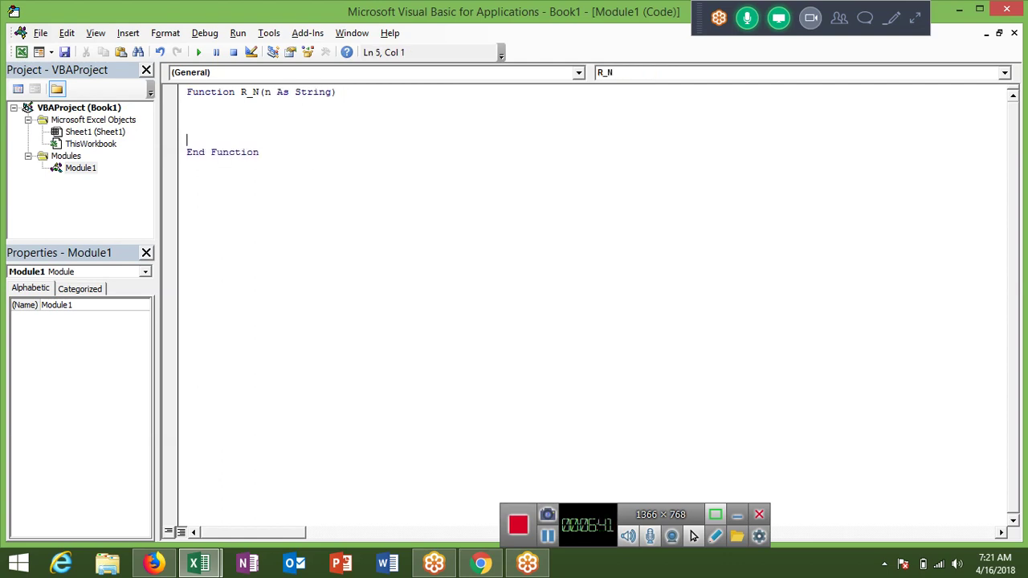
Step: Add Dim r As String, r = n and For i = 58 To 127, then return to TechOnTheNet
text(dim r )
text(as str)
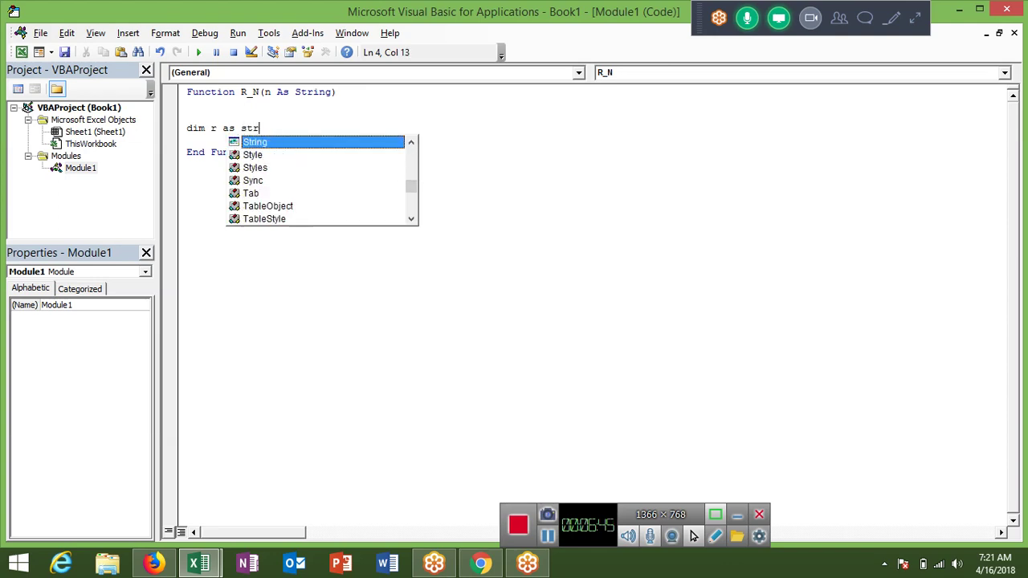
key(Tab)
key(Return)
key(Return)
key(Return)
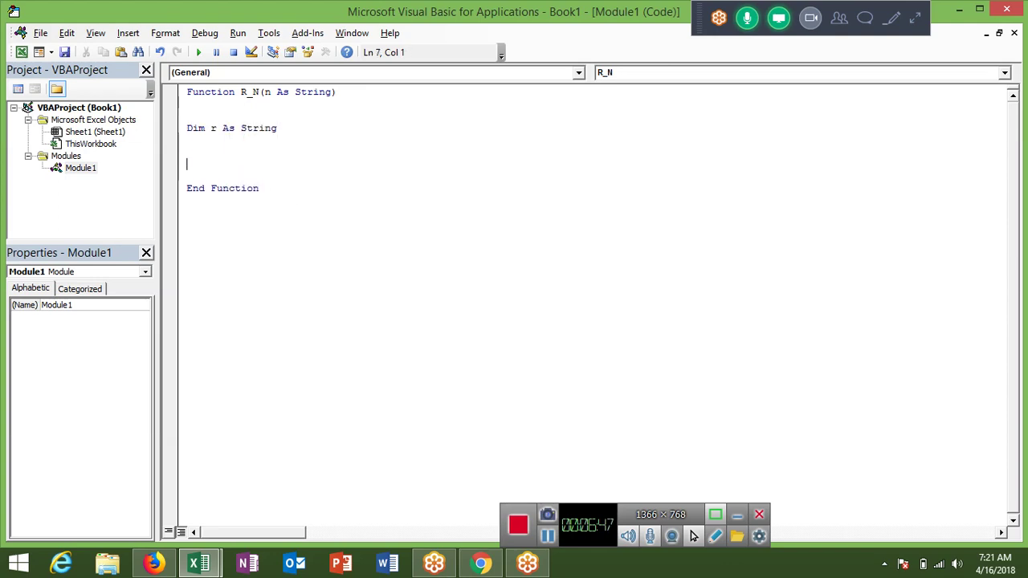
key(Up)
text(r = )
text(n)
key(Return)
key(Return)
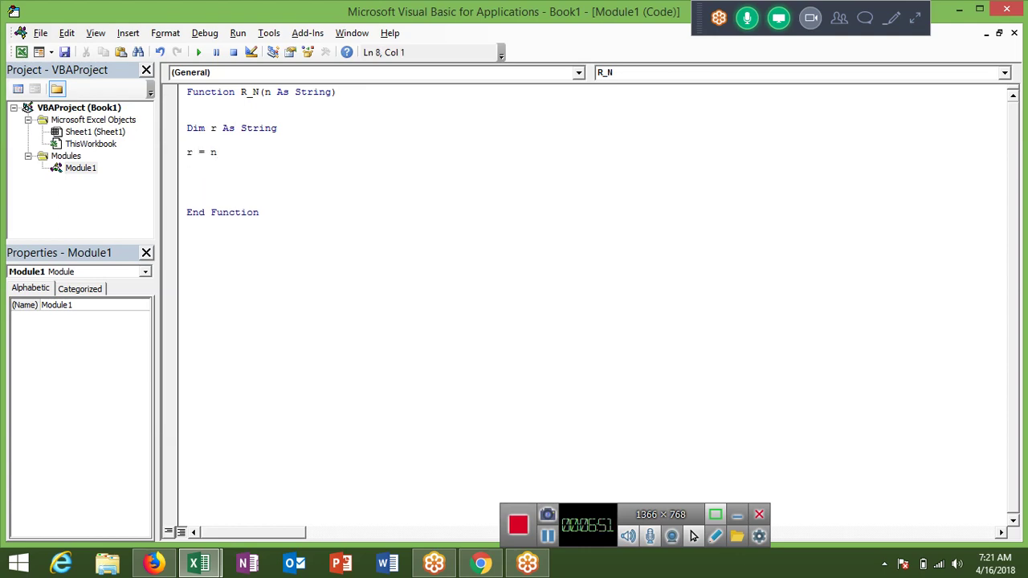
text(for i )
text(=)
text(58 to )
text(127)
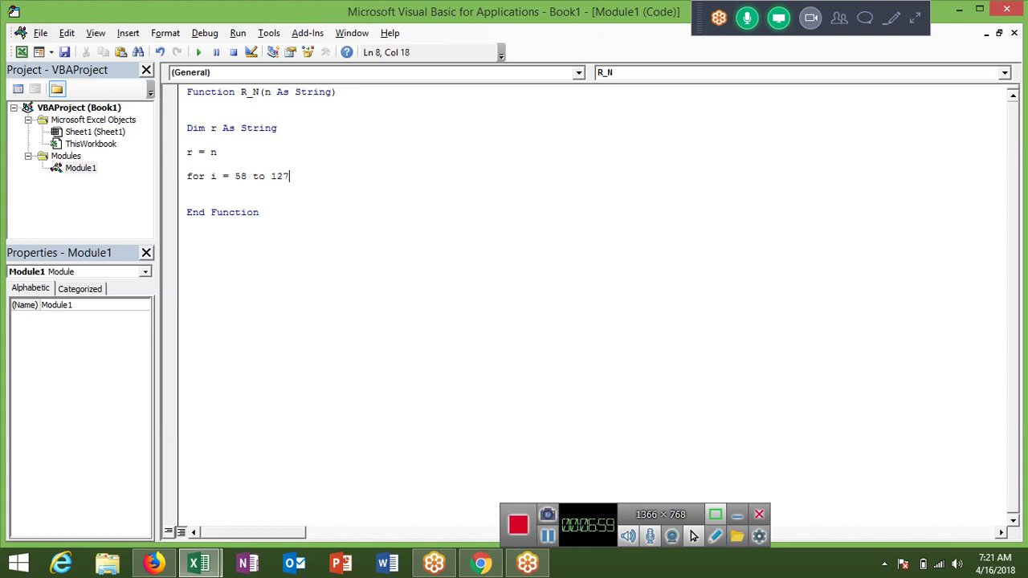
key(Return)
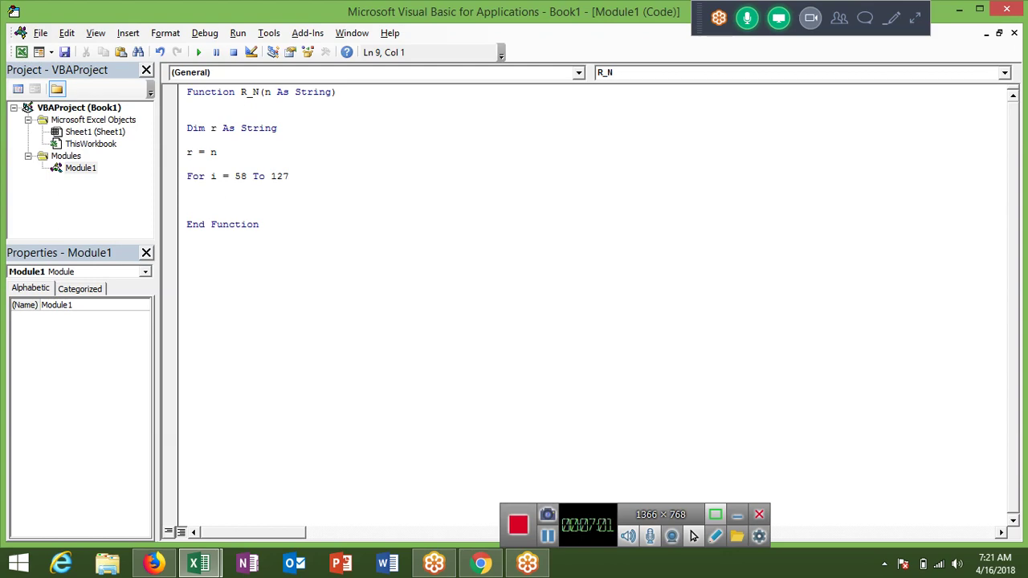
key(alt+F11)
key(alt+Tab)
key(Tab)
key(Tab)
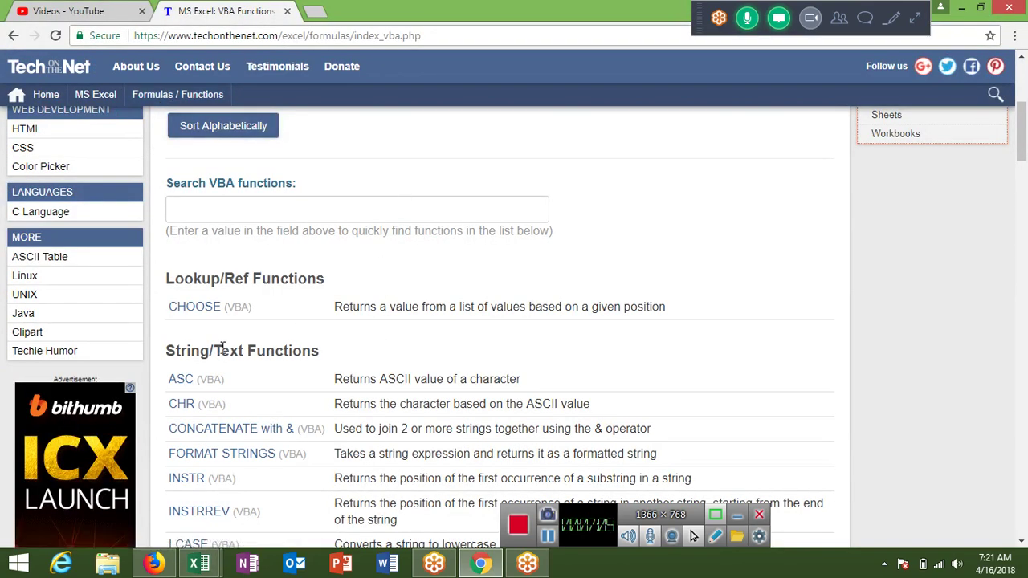
Step: Open TechOnTheNet's ASC function page and follow its 'ASCII value' link to the ASCII Table
click(182, 384)
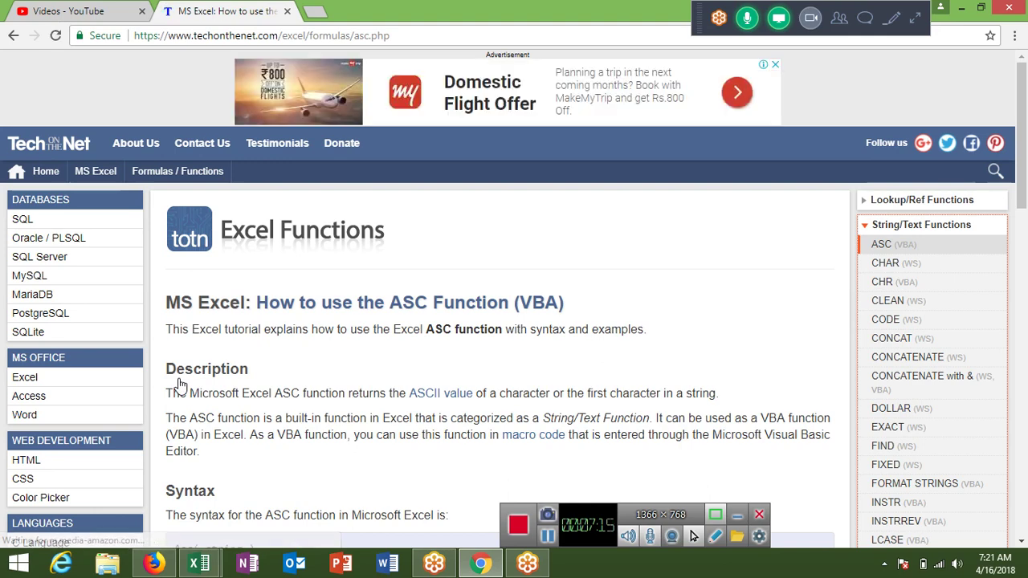
scroll(179, 385, down, 2)
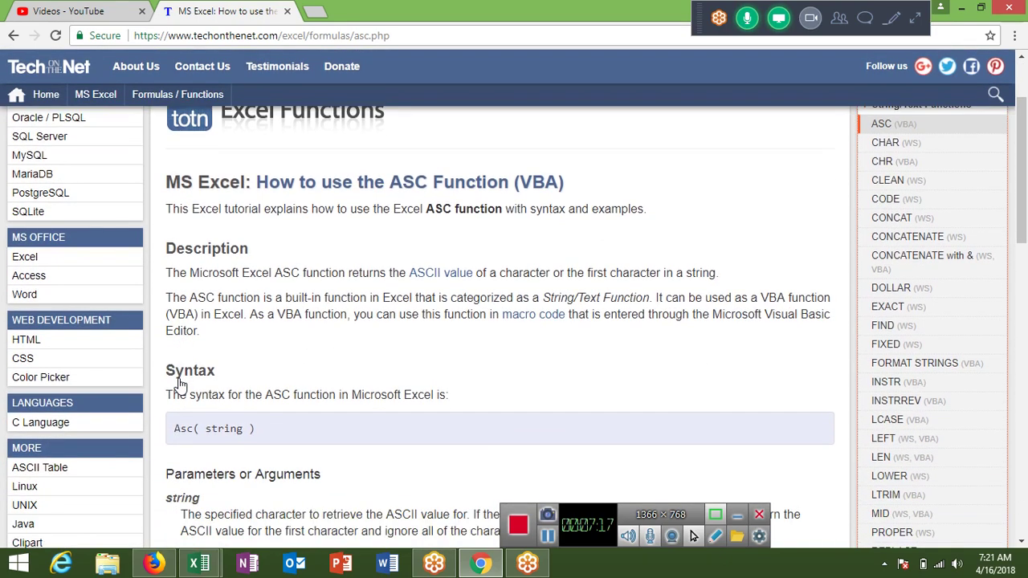
click(440, 276)
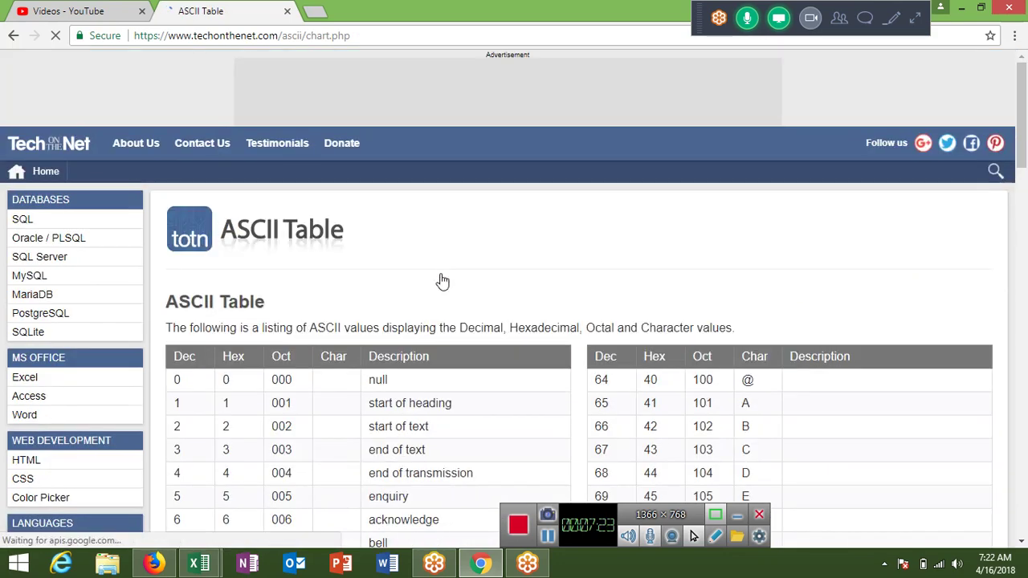
Step: Highlight the Dec, Hex and Oct column headings of the ASCII table
scroll(442, 281, down, 2)
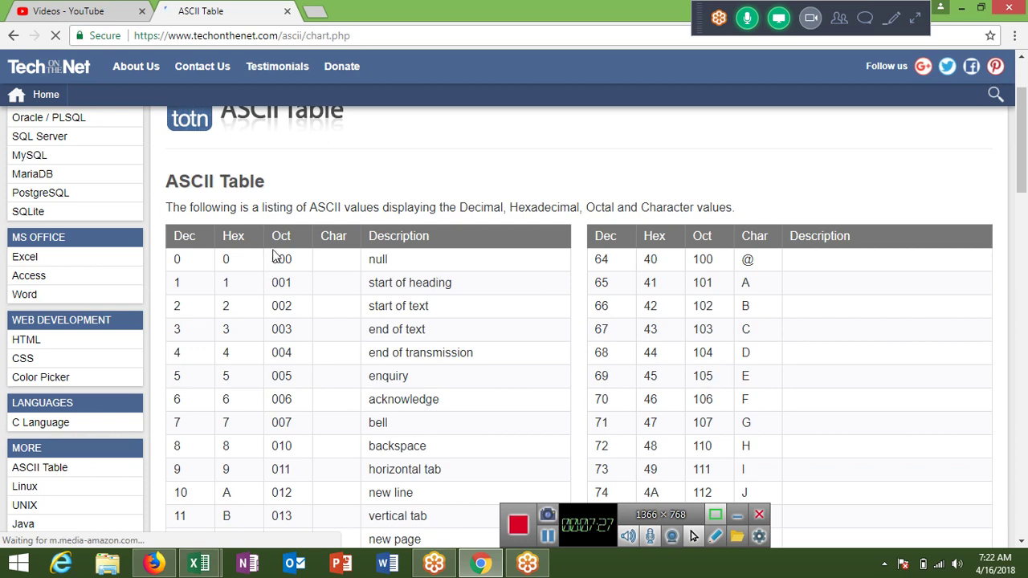
double_click(185, 235)
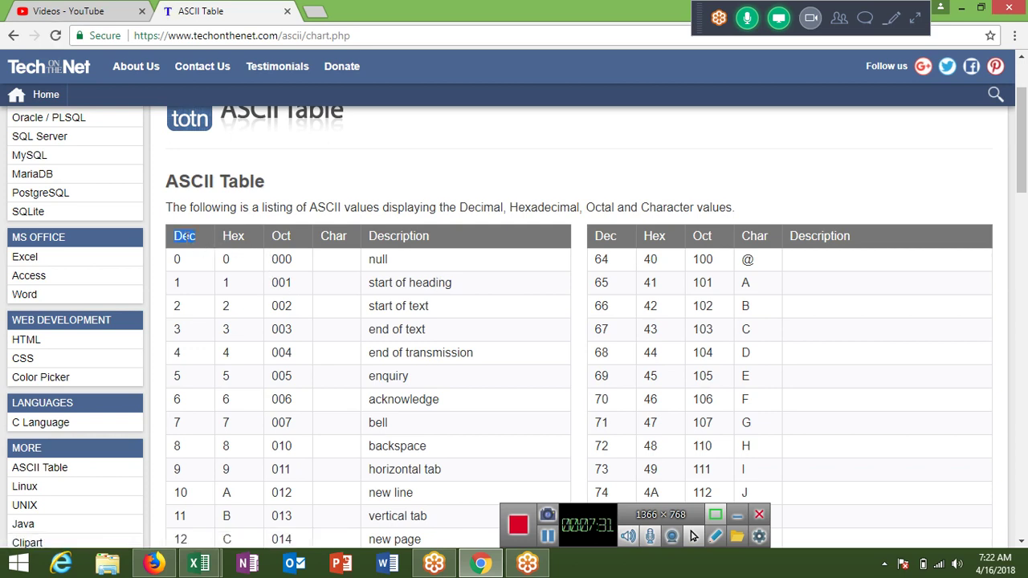
double_click(226, 237)
double_click(274, 236)
click(188, 254)
Step: Check hex value 10 for code 16 and decimal code 33 in the table
scroll(215, 475, down, 3)
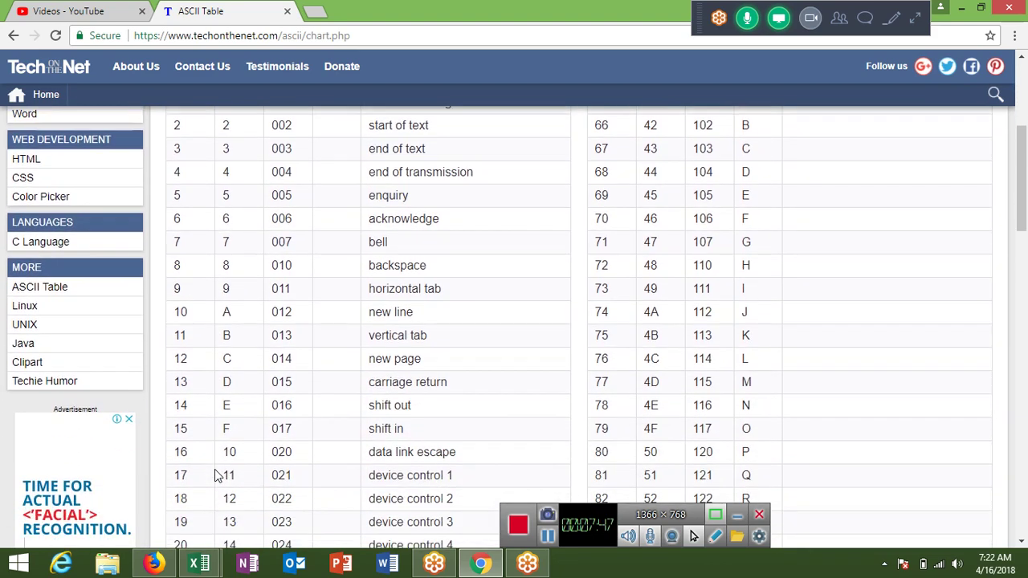
double_click(229, 451)
scroll(229, 451, down, 2)
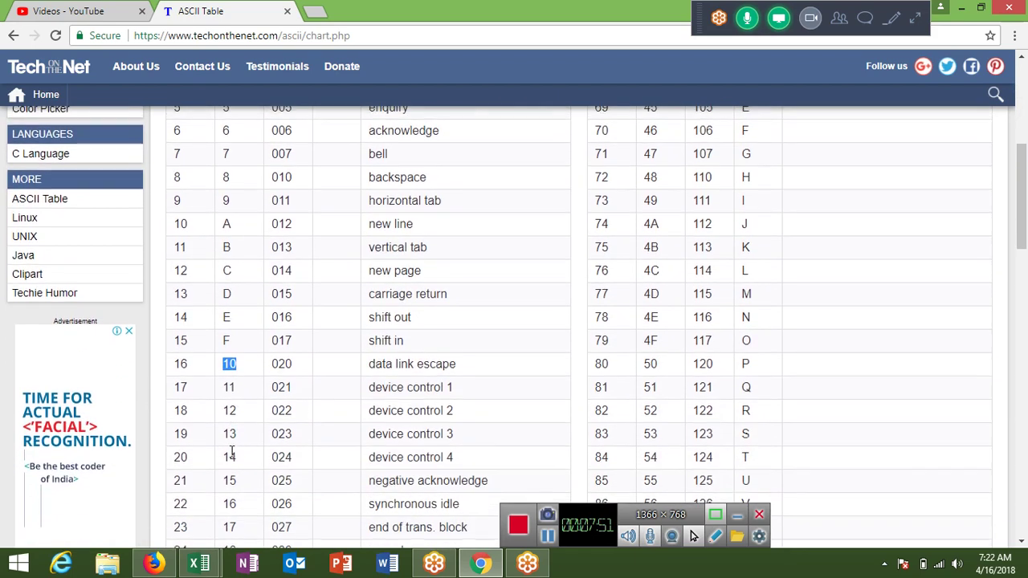
scroll(230, 452, down, 1)
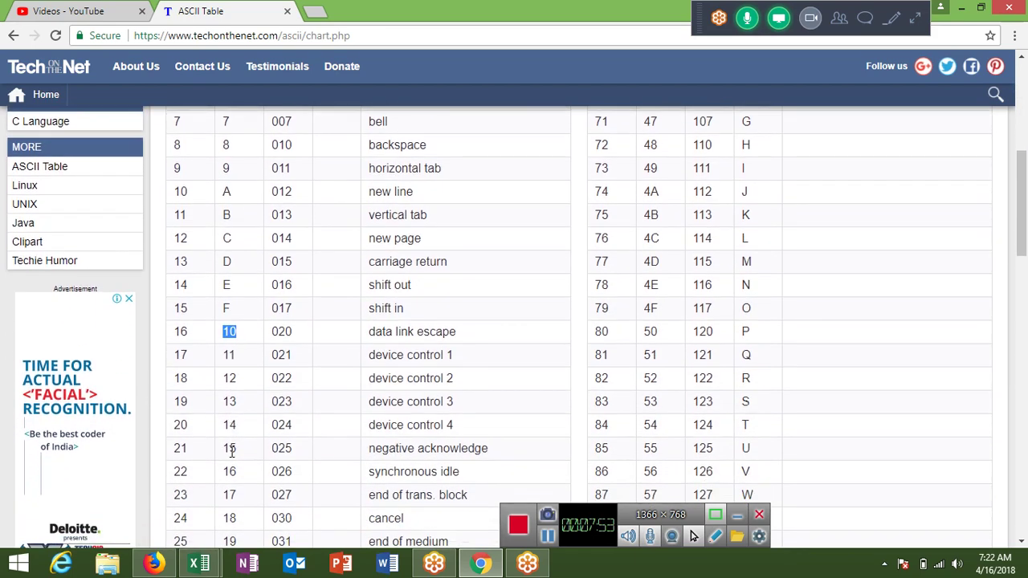
scroll(231, 451, down, 1)
scroll(231, 452, down, 1)
scroll(230, 455, down, 1)
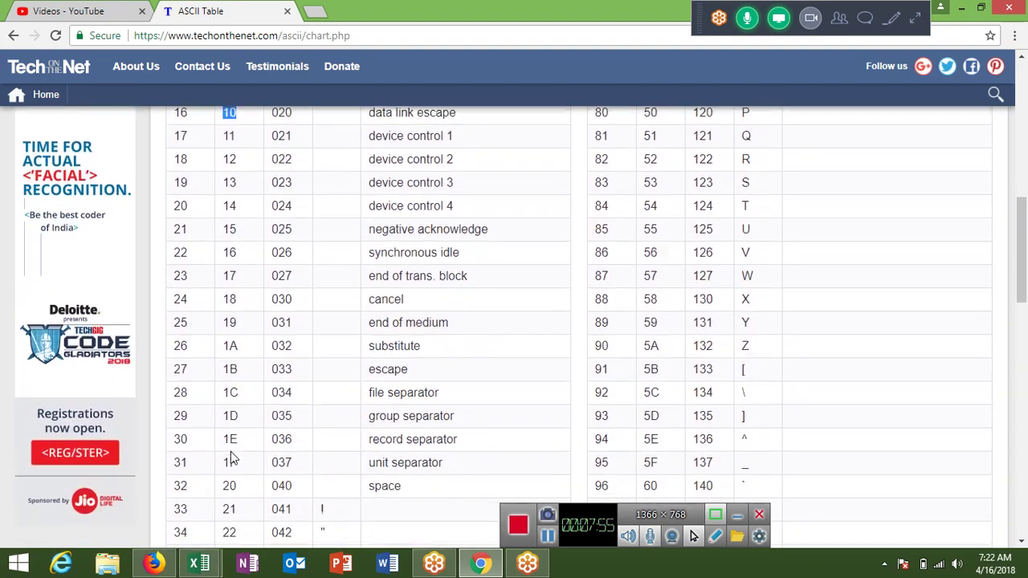
scroll(230, 451, down, 2)
scroll(230, 451, down, 1)
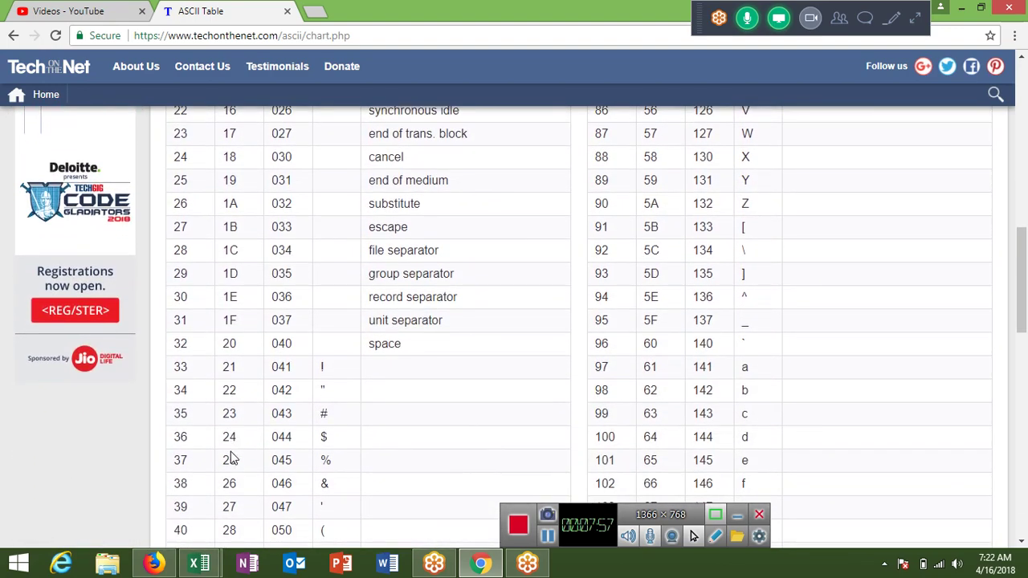
scroll(230, 452, up, 1)
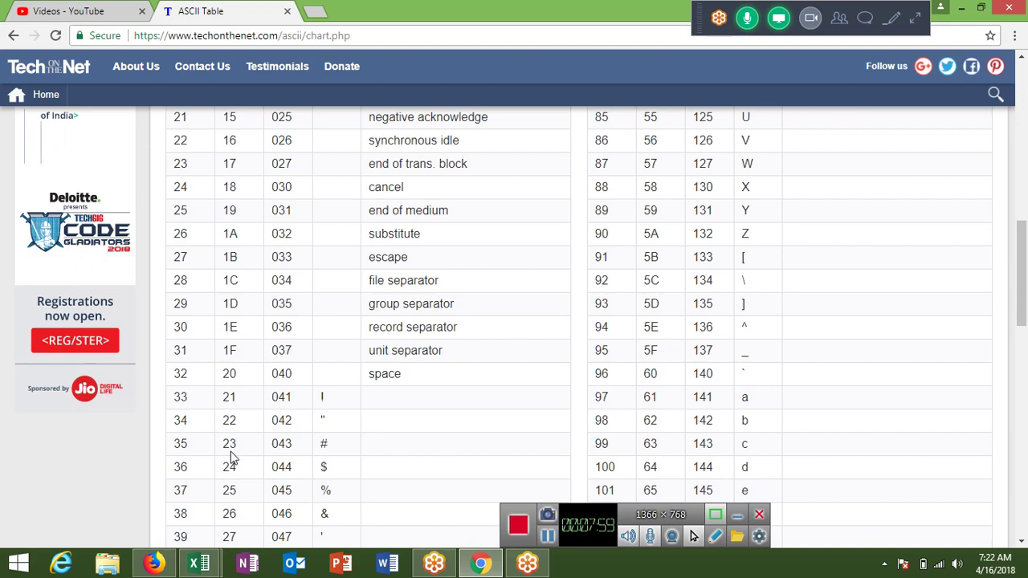
double_click(182, 401)
Step: Highlight decimal codes 48 (digit zero), 58 and 127 (DEL) in the ASCII table
scroll(182, 404, down, 1)
scroll(182, 404, up, 1)
scroll(183, 404, up, 8)
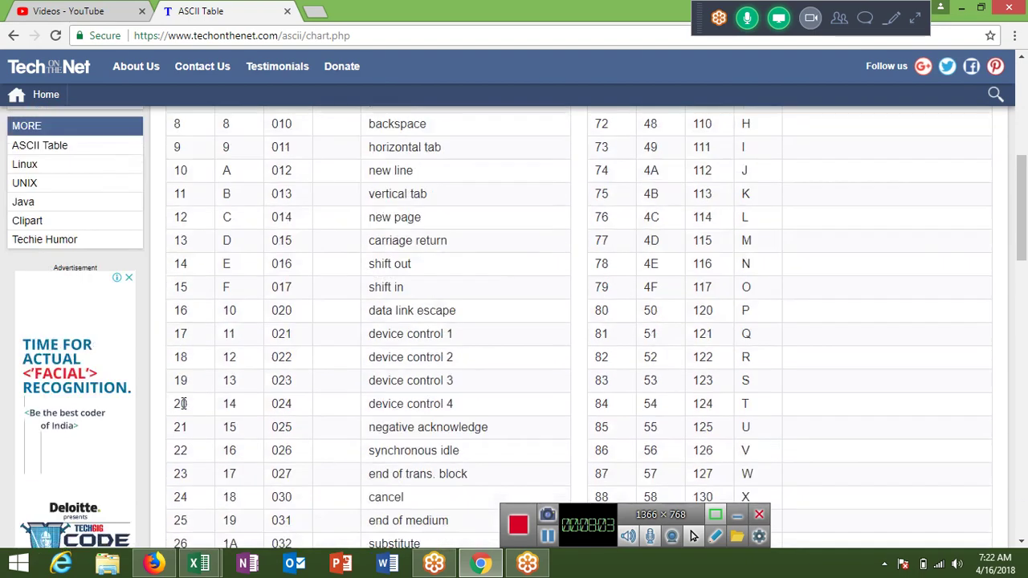
scroll(183, 403, up, 5)
scroll(182, 403, down, 1)
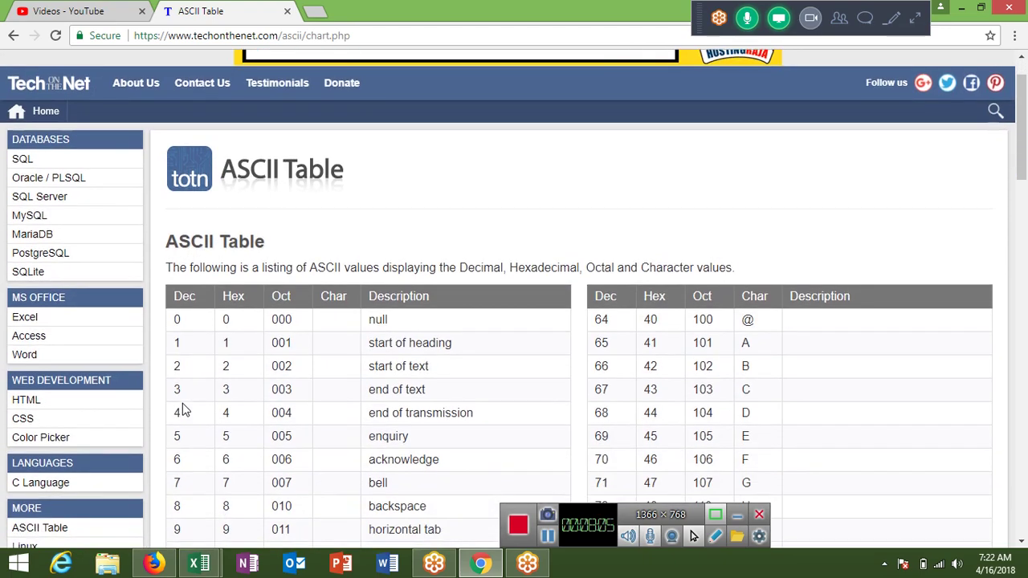
scroll(182, 403, down, 1)
scroll(182, 403, down, 3)
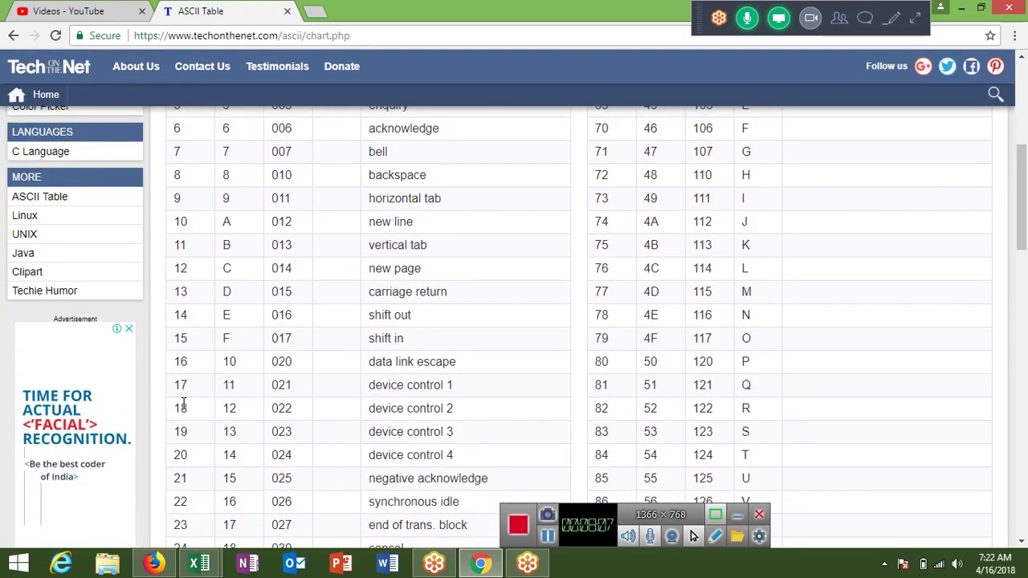
scroll(182, 403, down, 3)
scroll(183, 403, down, 4)
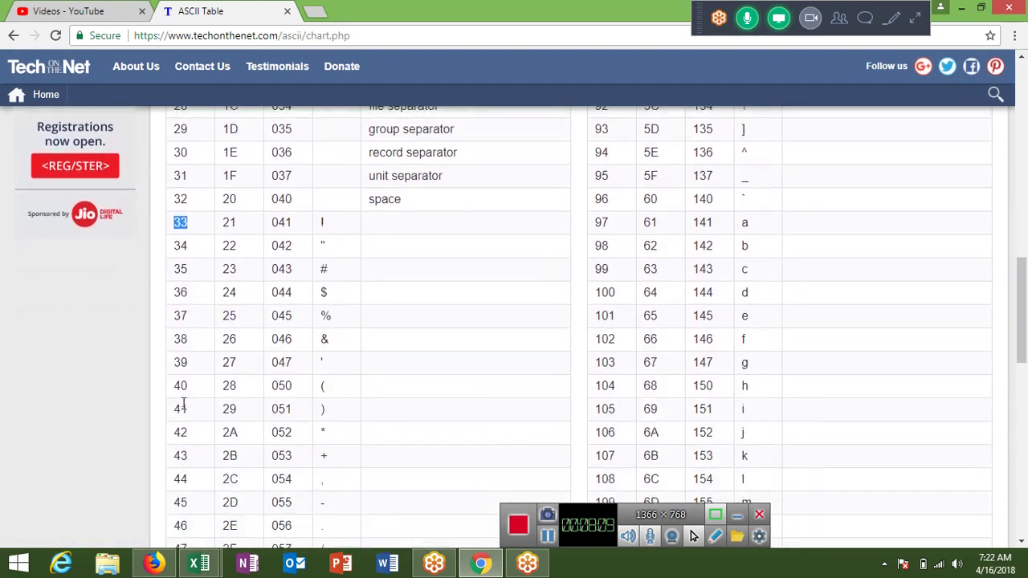
scroll(183, 403, down, 2)
scroll(184, 406, down, 1)
scroll(183, 408, down, 1)
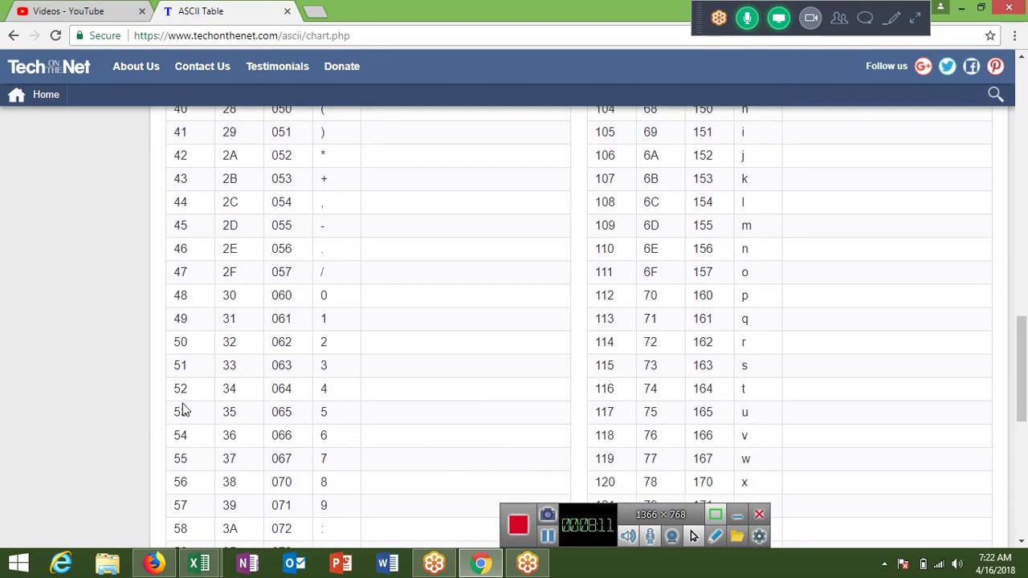
double_click(182, 298)
scroll(184, 309, down, 1)
scroll(184, 305, down, 1)
scroll(184, 301, down, 1)
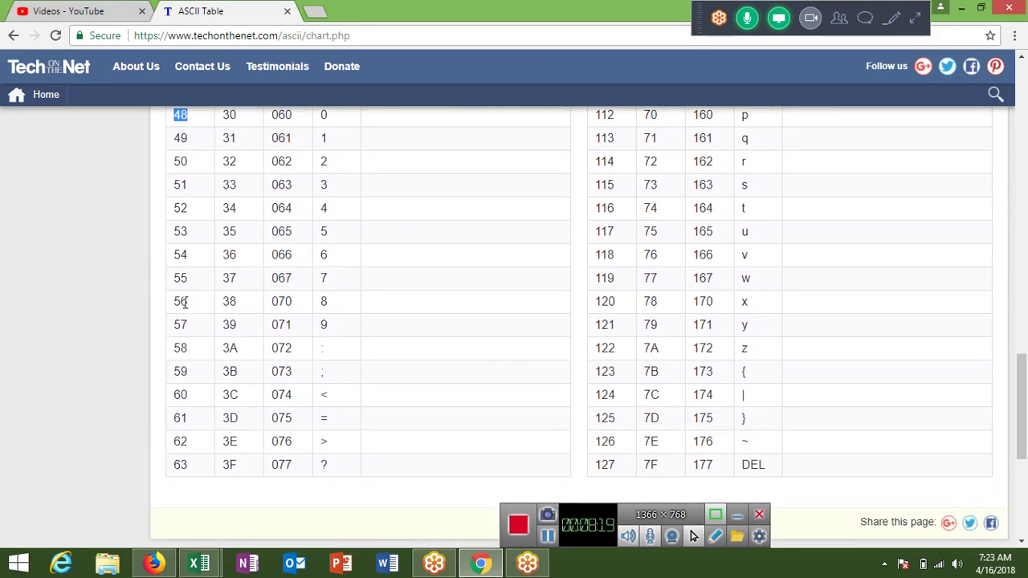
click(176, 353)
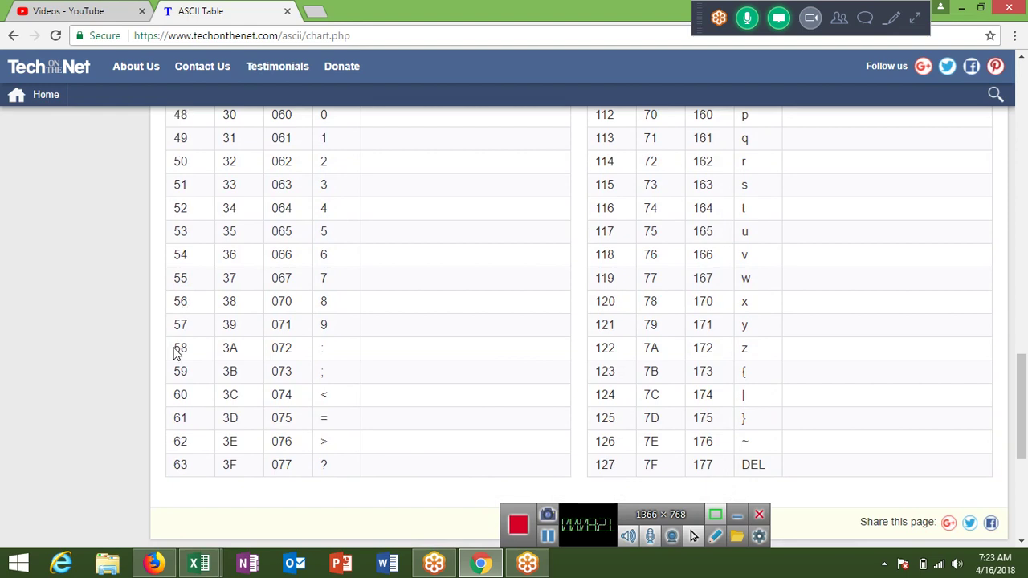
double_click(174, 350)
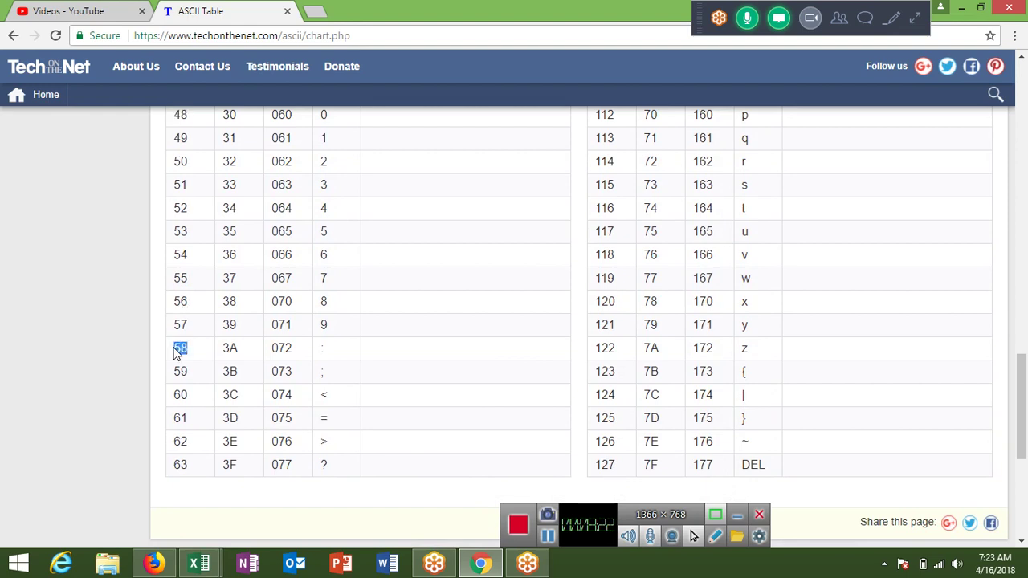
click(609, 465)
double_click(609, 465)
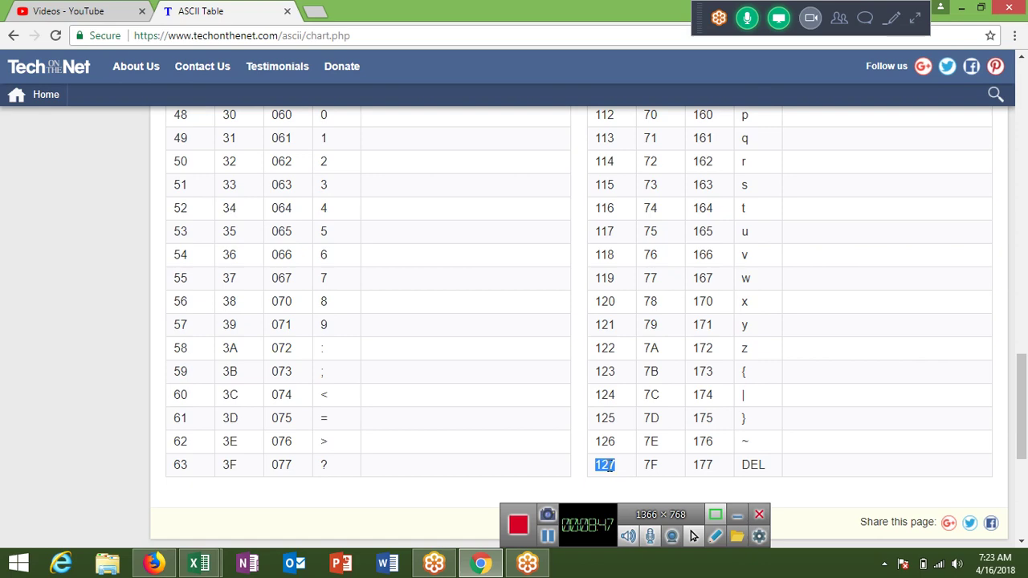
Step: In the VBA editor, add r = Replace(r, Chr(i), "") inside R_N's For loop
key(alt+Tab)
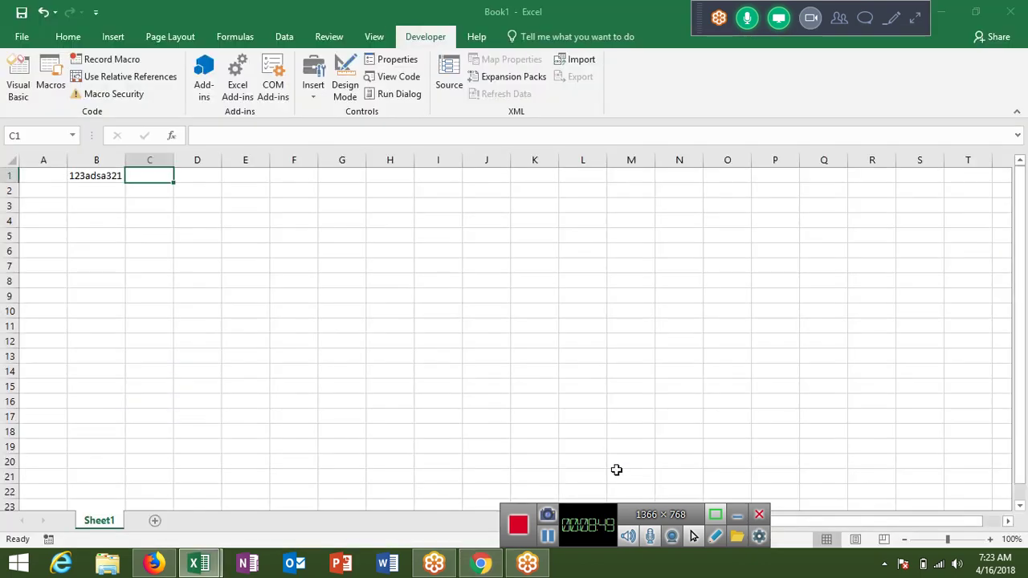
key(alt+Tab)
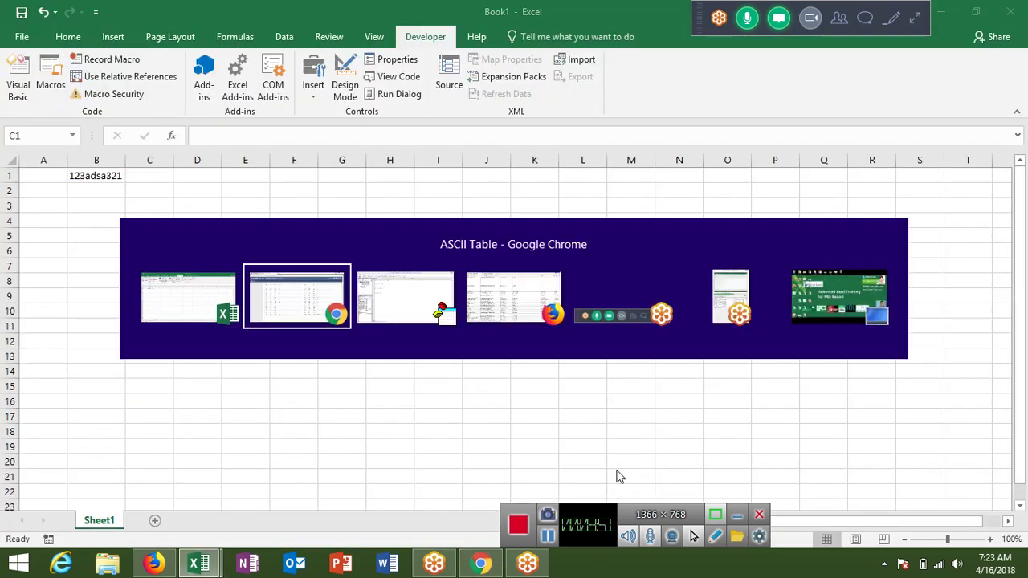
key(alt+Tab)
click(344, 188)
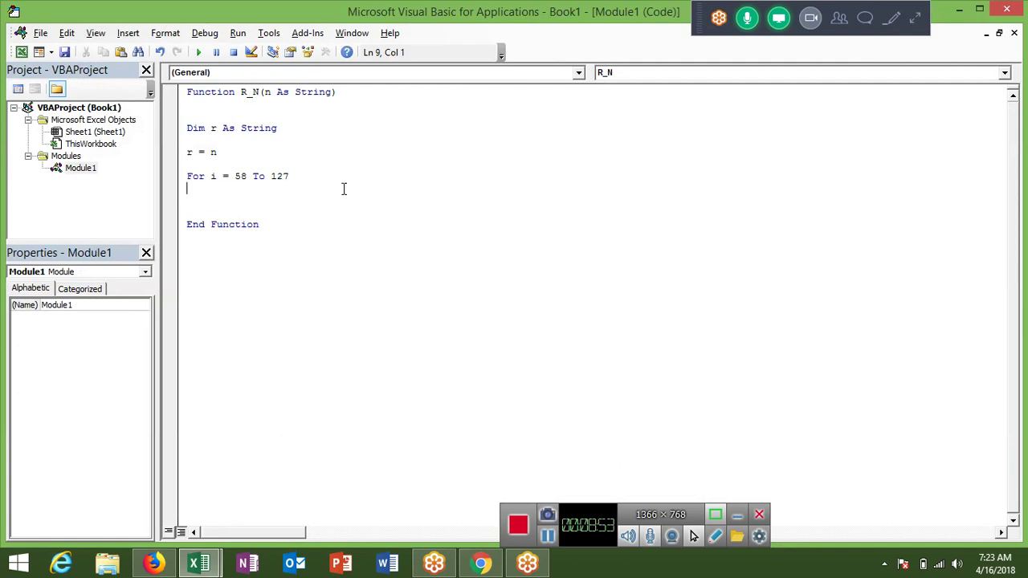
key(Return)
key(Up)
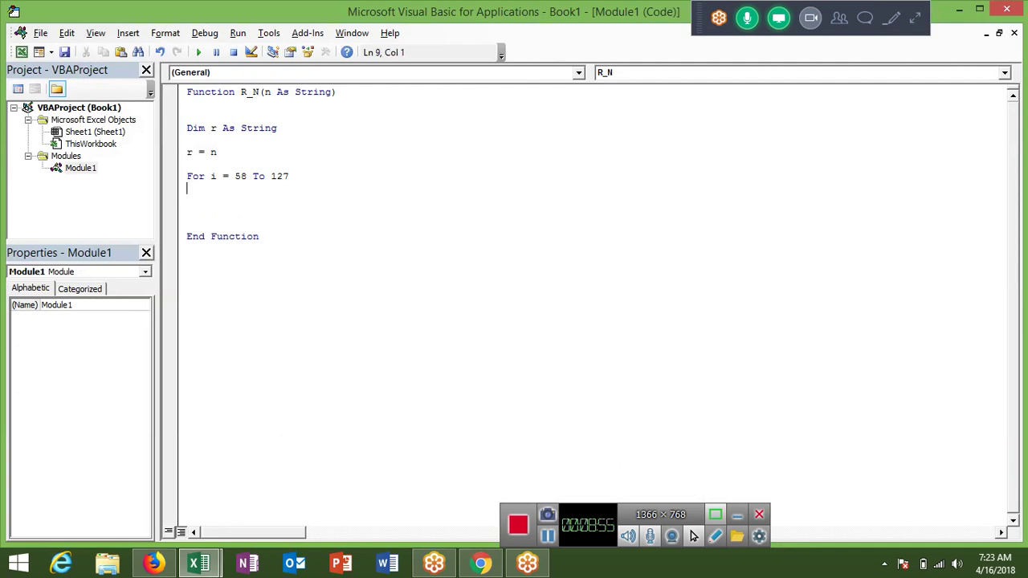
text(r=r)
text(eplace)
text(()
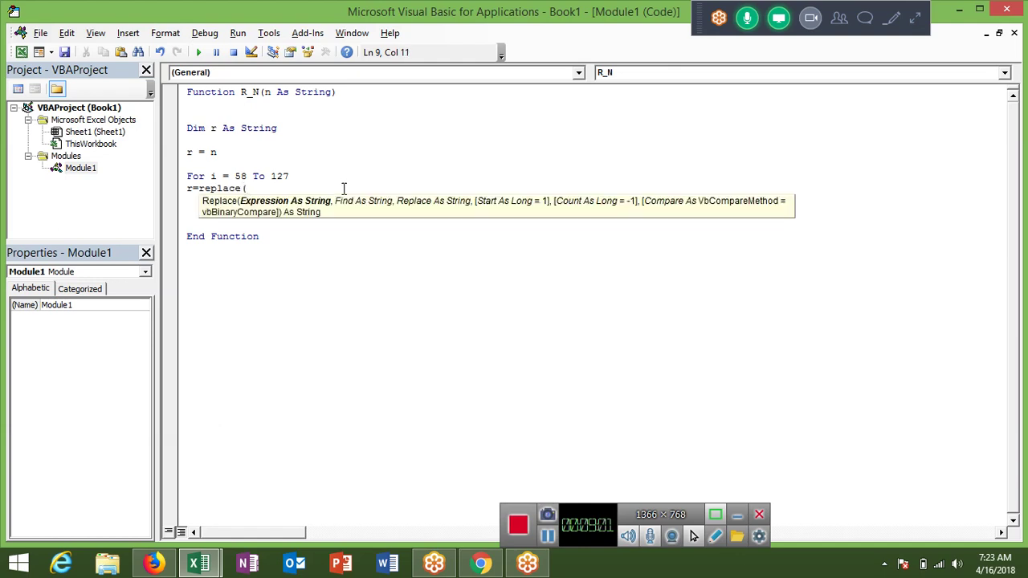
text(r)
text(,)
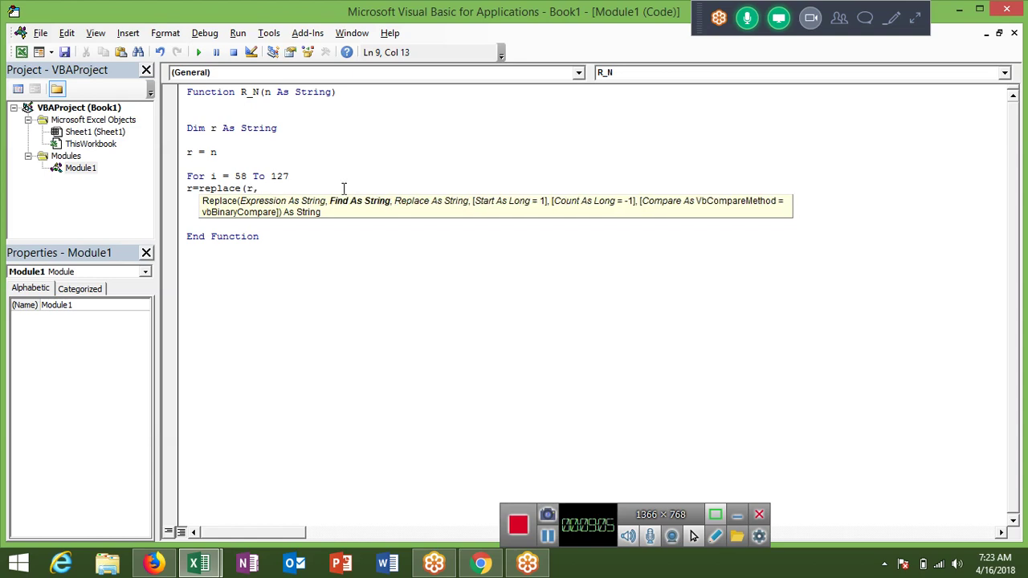
text(ch)
text(r()
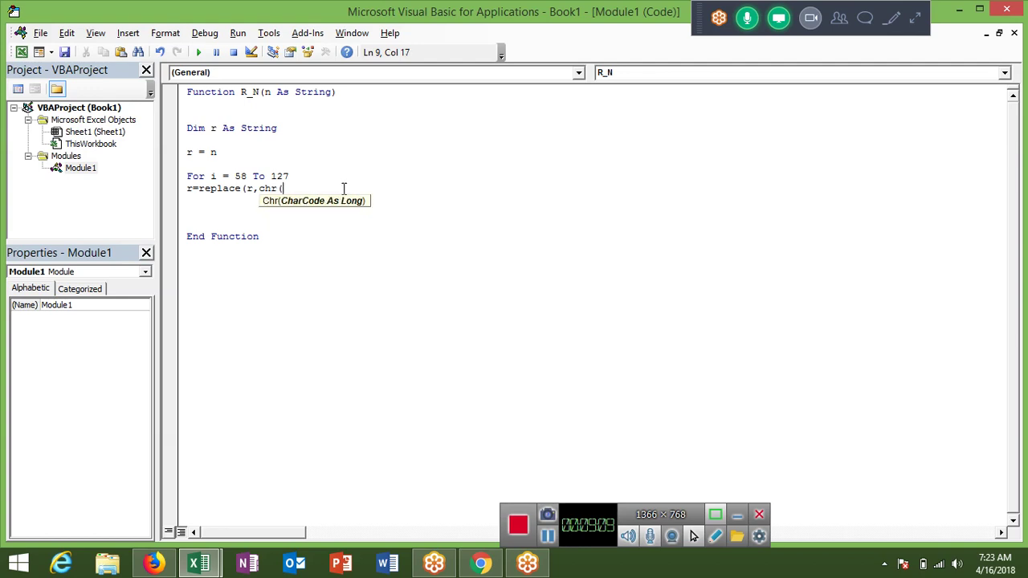
text(i),)
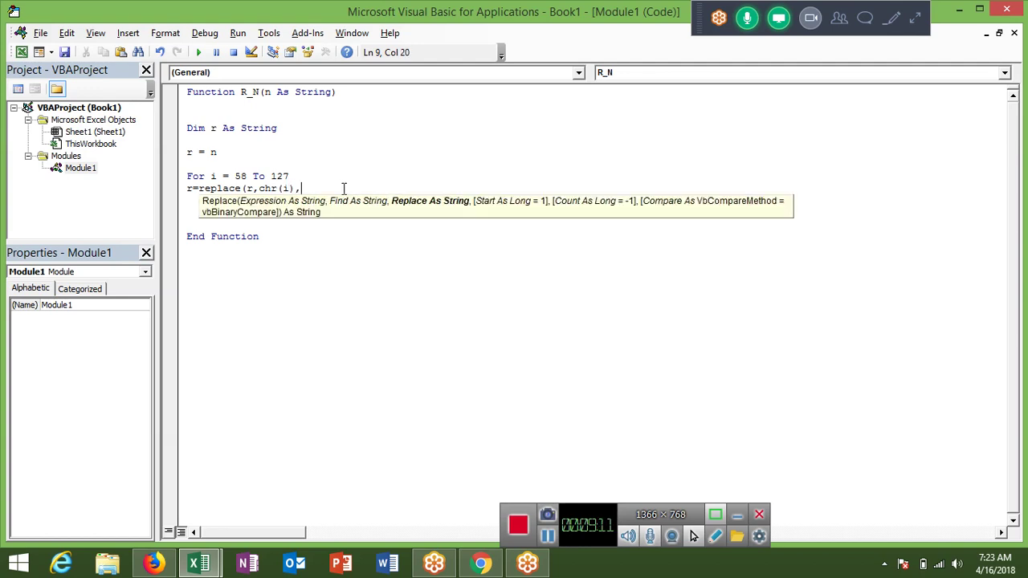
text(""))
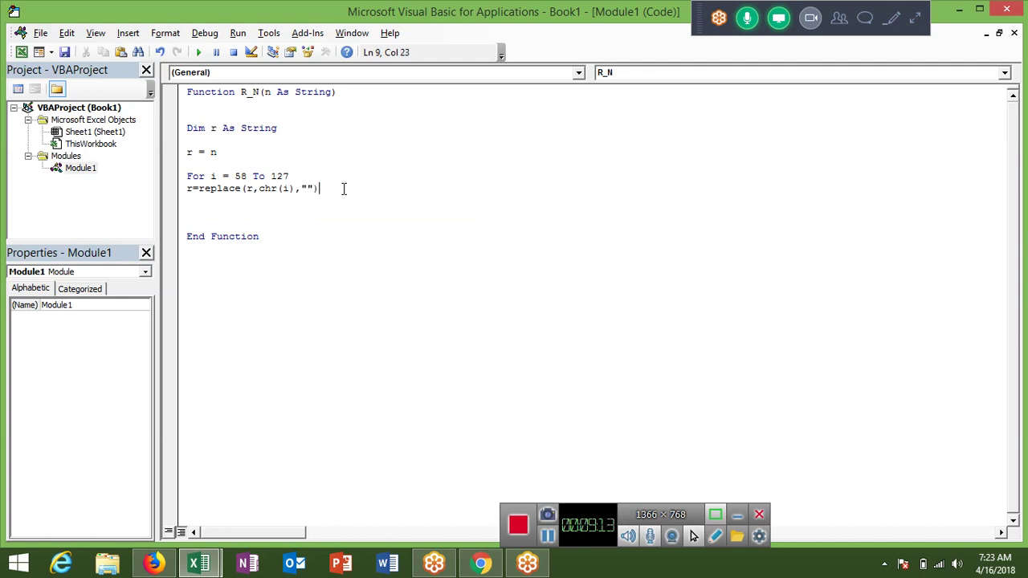
key(Return)
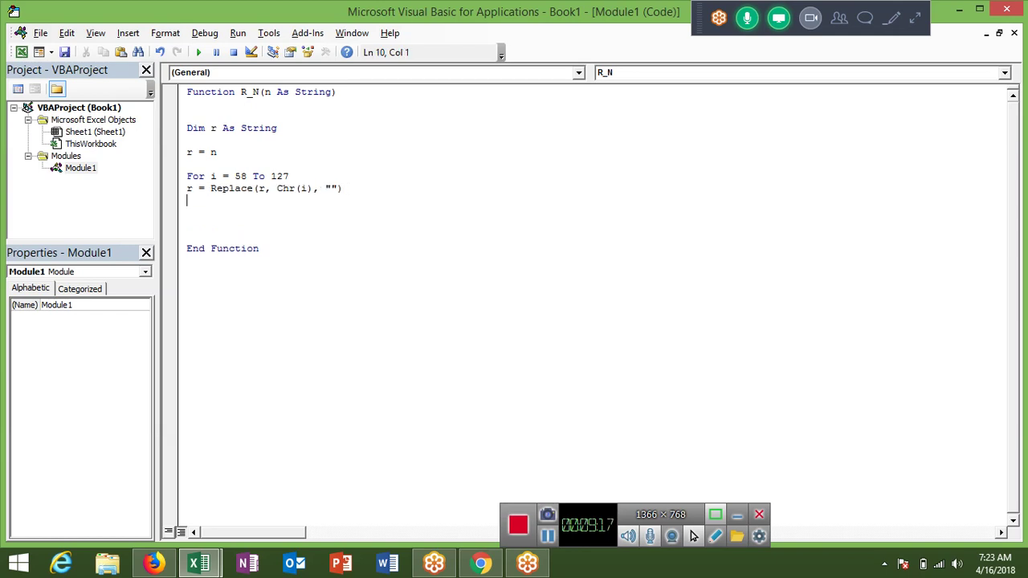
Step: Close the loop with Next i, start the R_N= return line, and dismiss the compile error
text(next i)
key(Return)
key(Return)
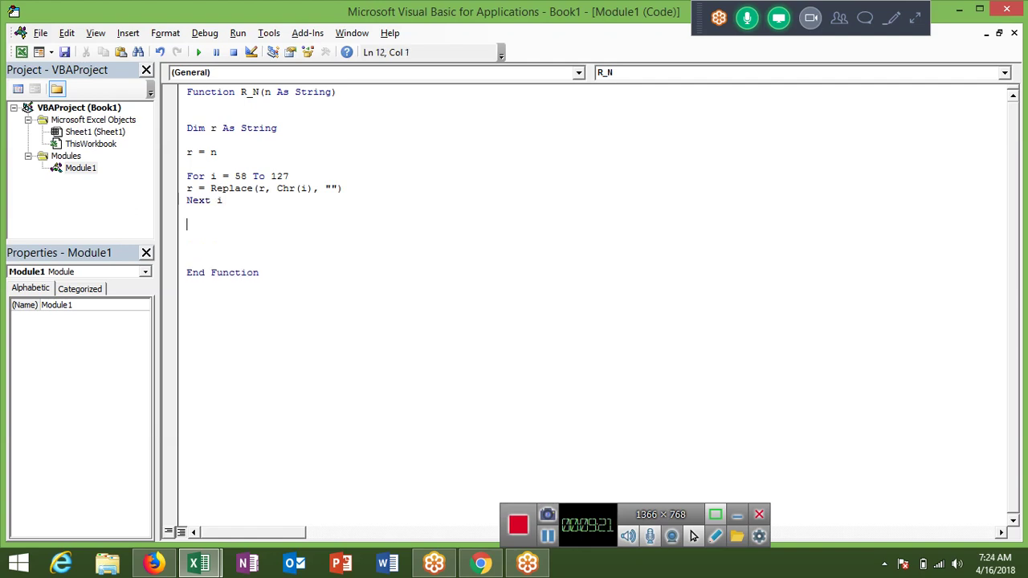
key(Return)
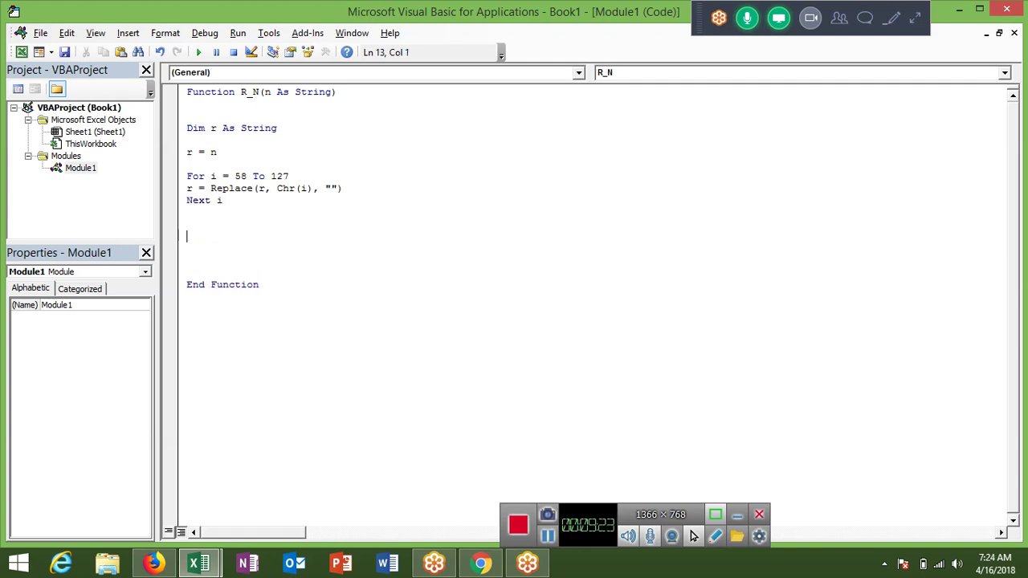
text(R )
text(N)
text(=)
click(336, 229)
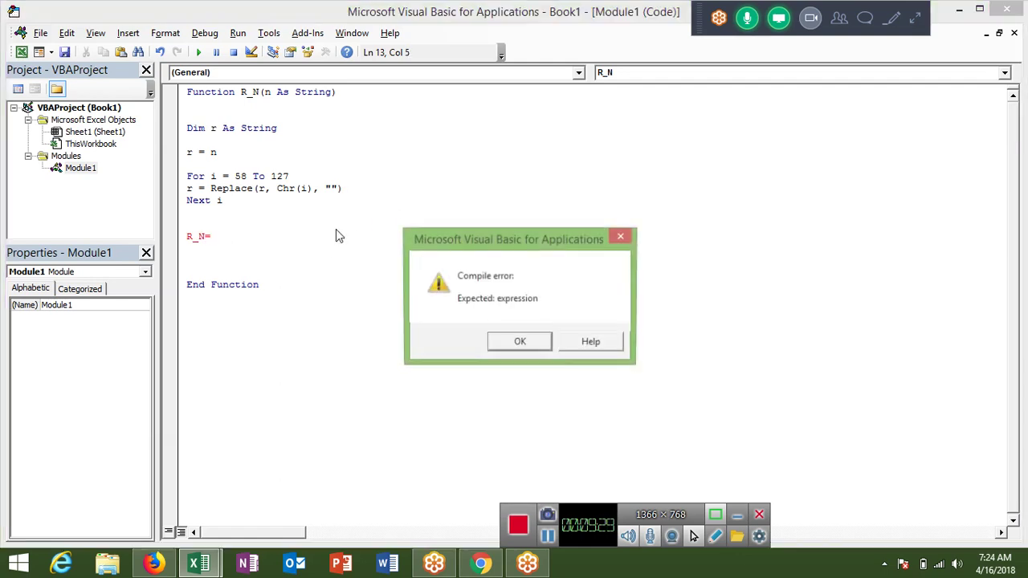
key(Return)
Step: Complete R_N's return line as R_N = r
text(r)
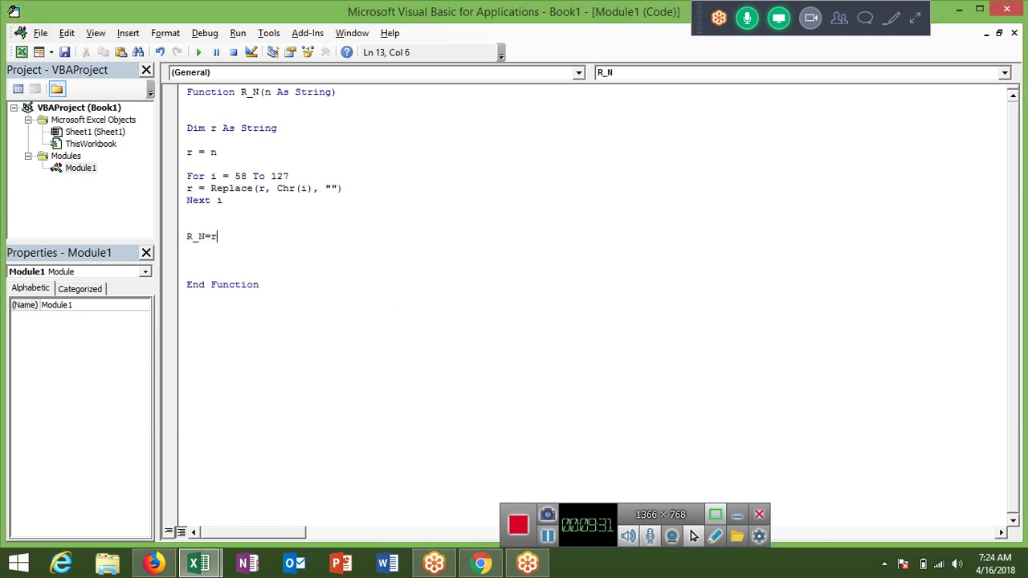
click(289, 271)
key(alt+F11)
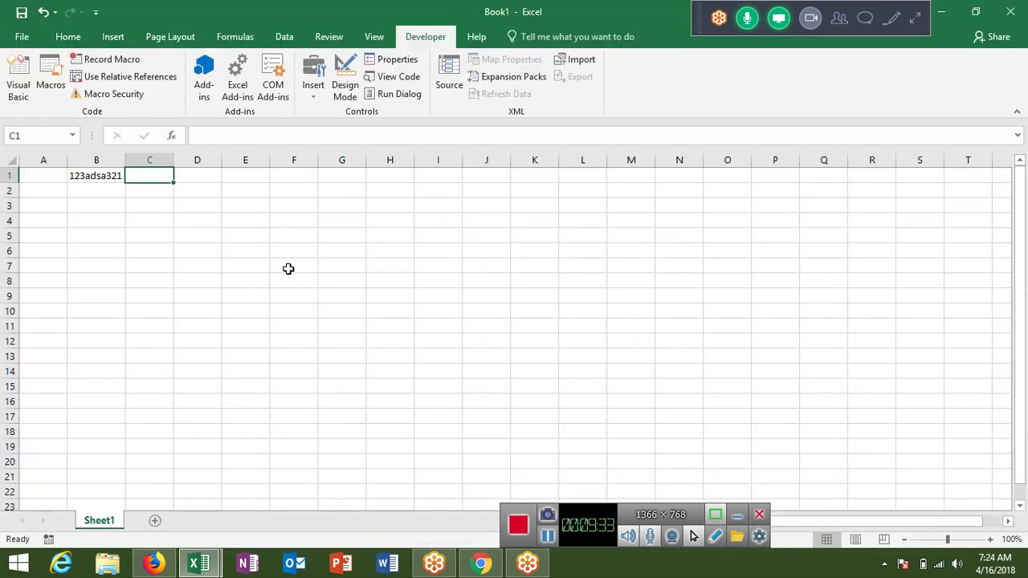
Step: Enter =R_N(B1) in cell C1, returning 123321 from 123adsa321
text(=R)
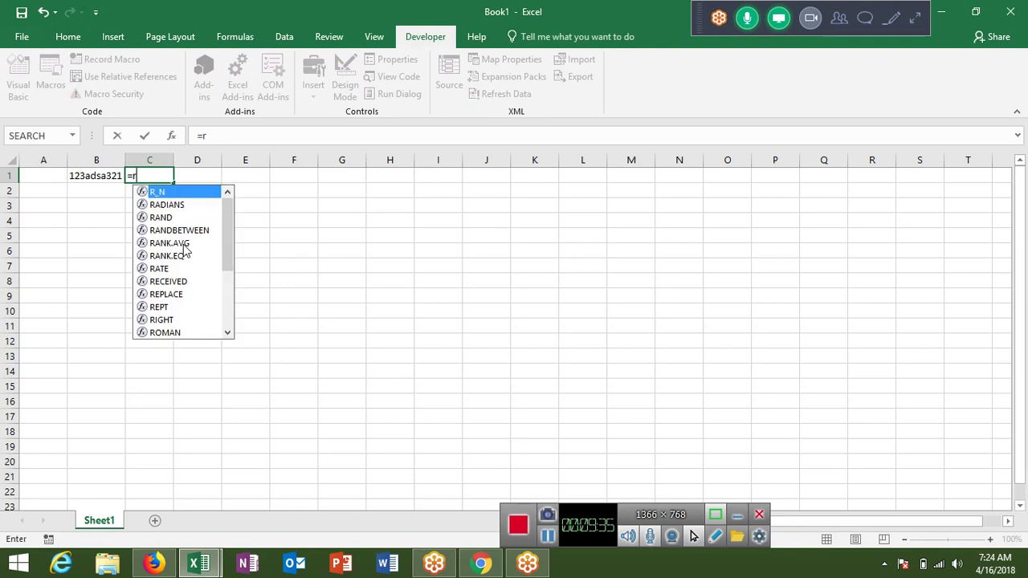
text(_N()
key(Left)
text())
key(Return)
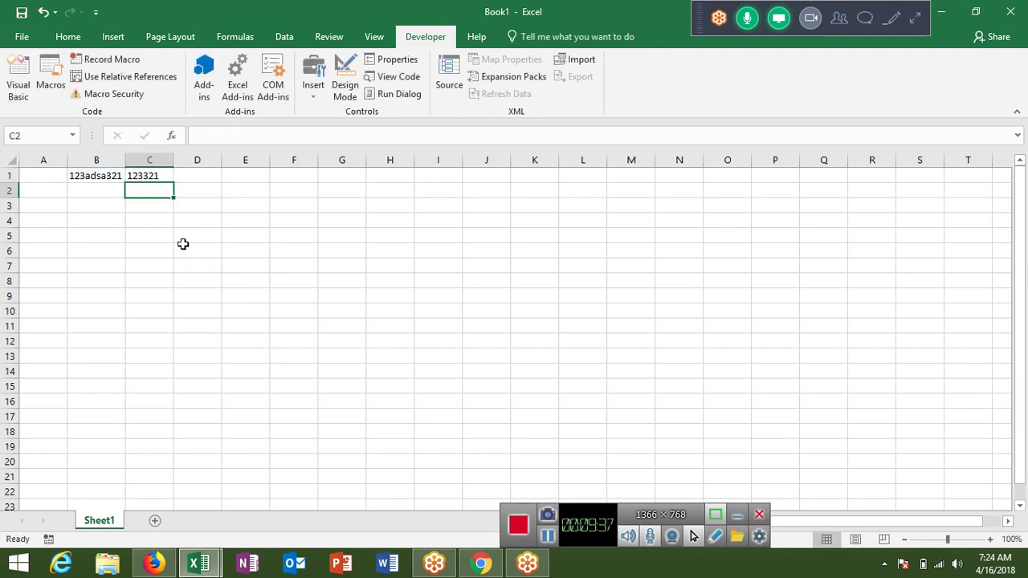
key(Up)
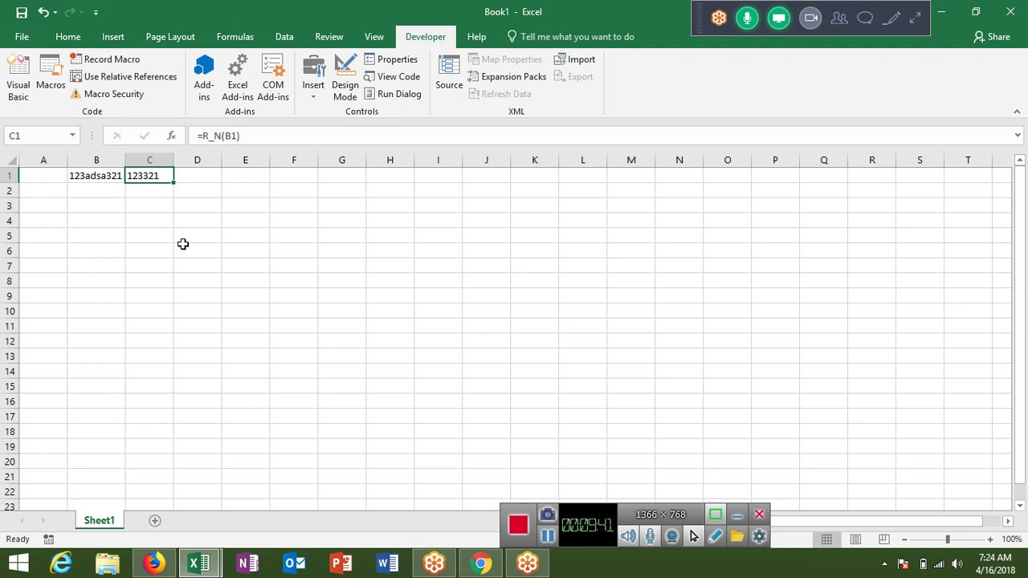
key(alt+F11)
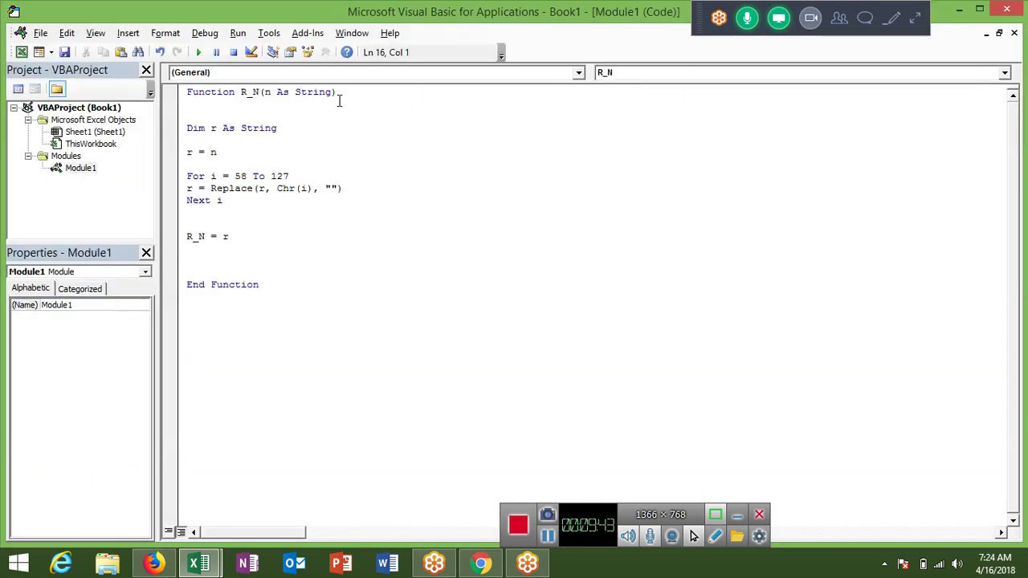
Step: Declare R_N's return type As Long, then select Chr and Replace in the loop line
click(343, 93)
text(as lo)
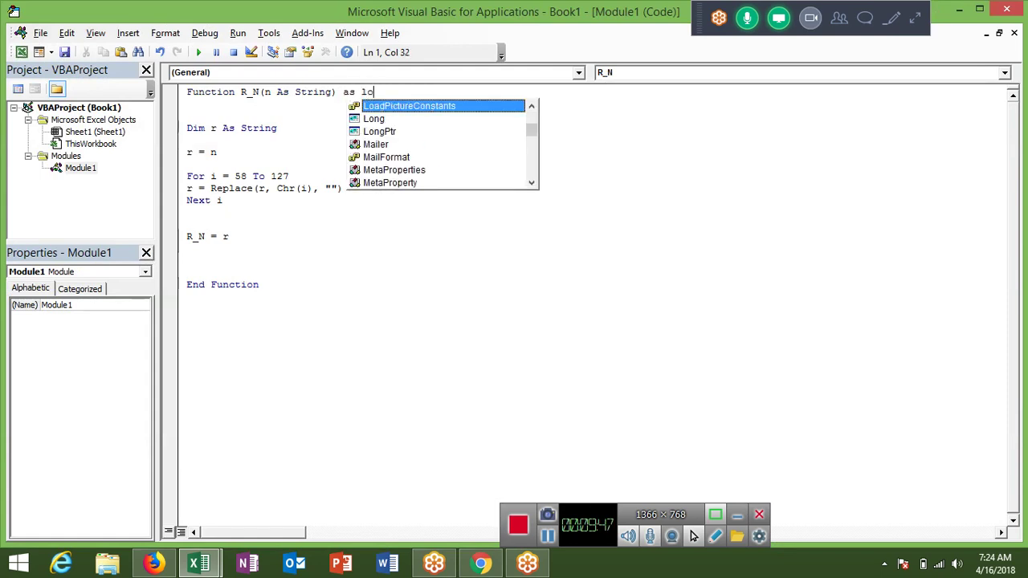
text(ng)
key(Escape)
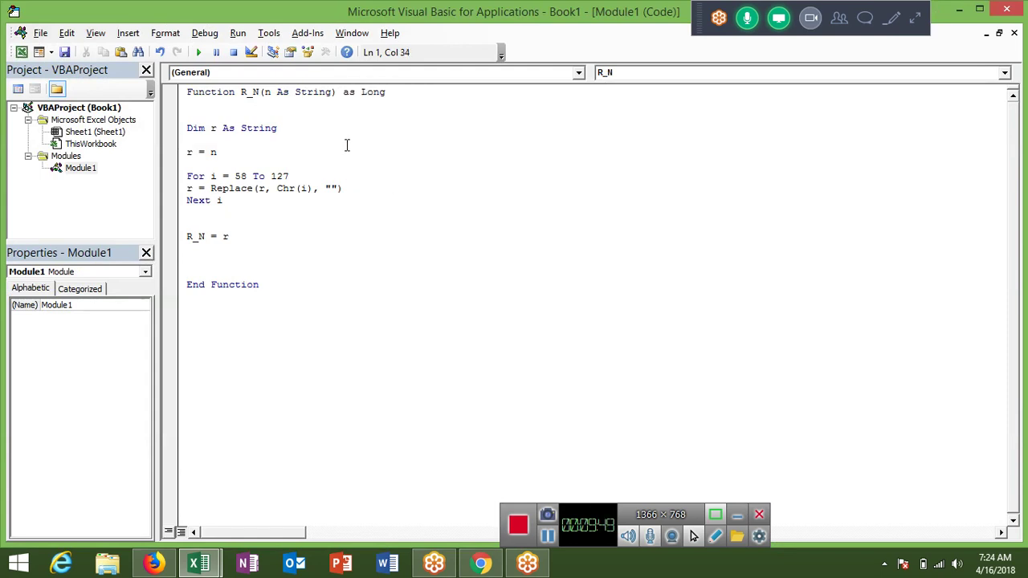
click(347, 145)
drag(277, 188, 295, 188)
double_click(243, 190)
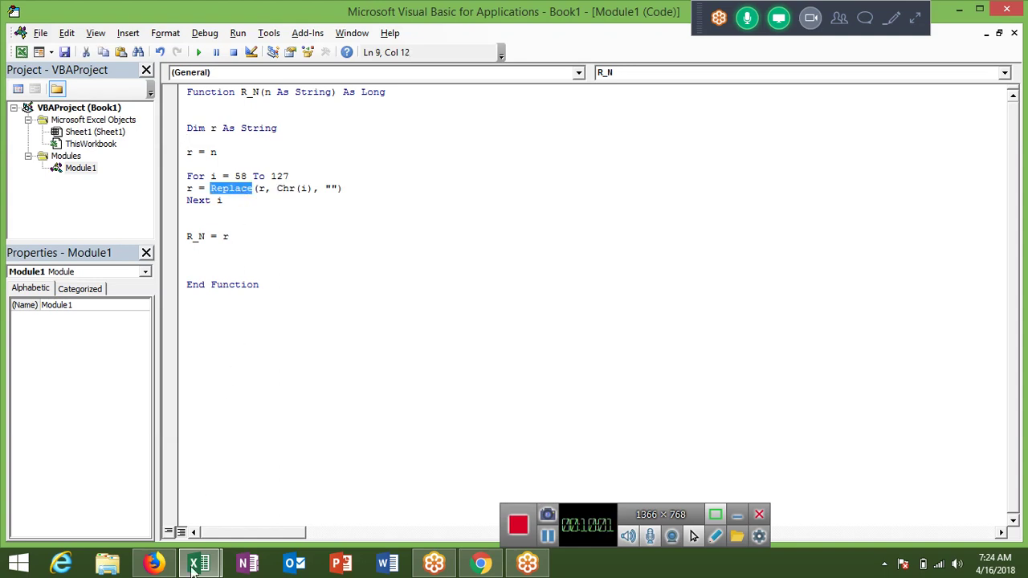
Step: Go back in Chrome to TechOnTheNet's VBA functions index listing INSTR and INSTRREV
click(197, 482)
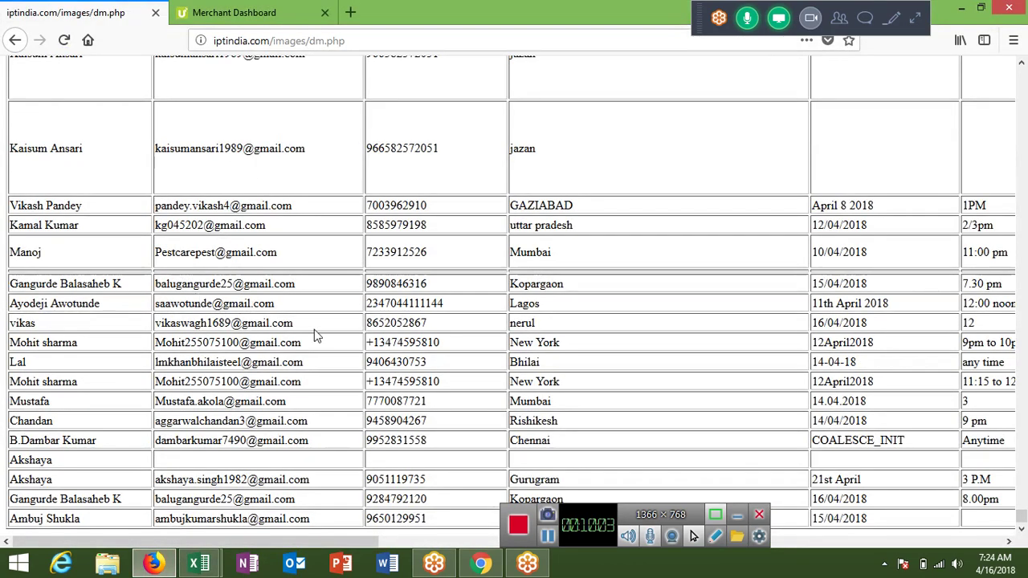
click(494, 566)
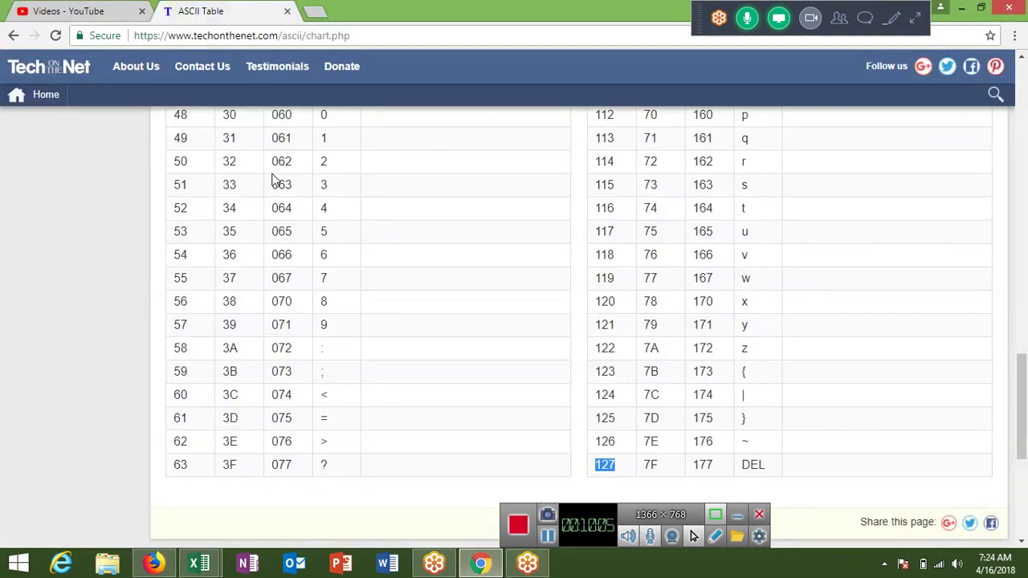
click(14, 36)
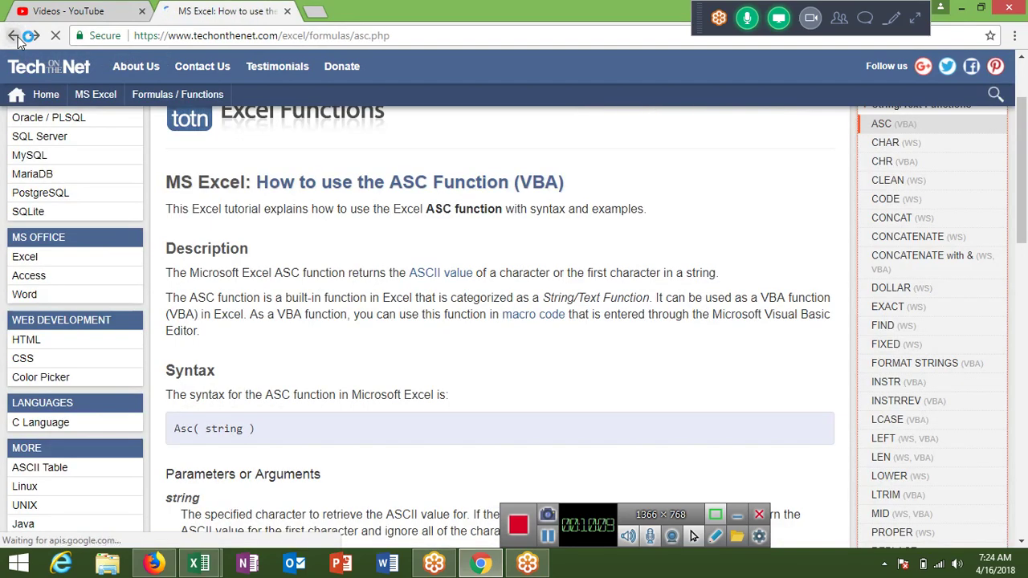
click(14, 36)
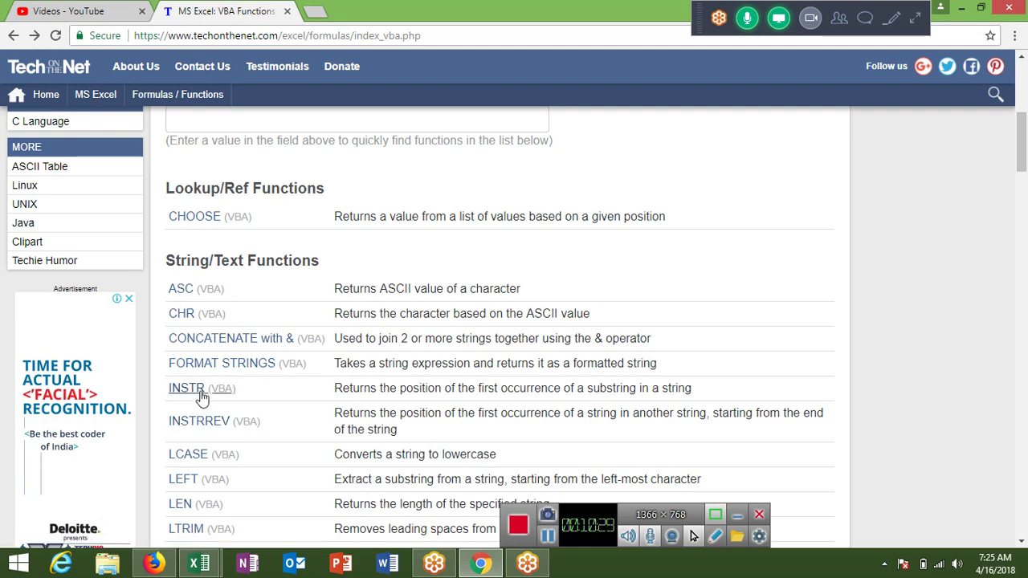
key(alt+Tab)
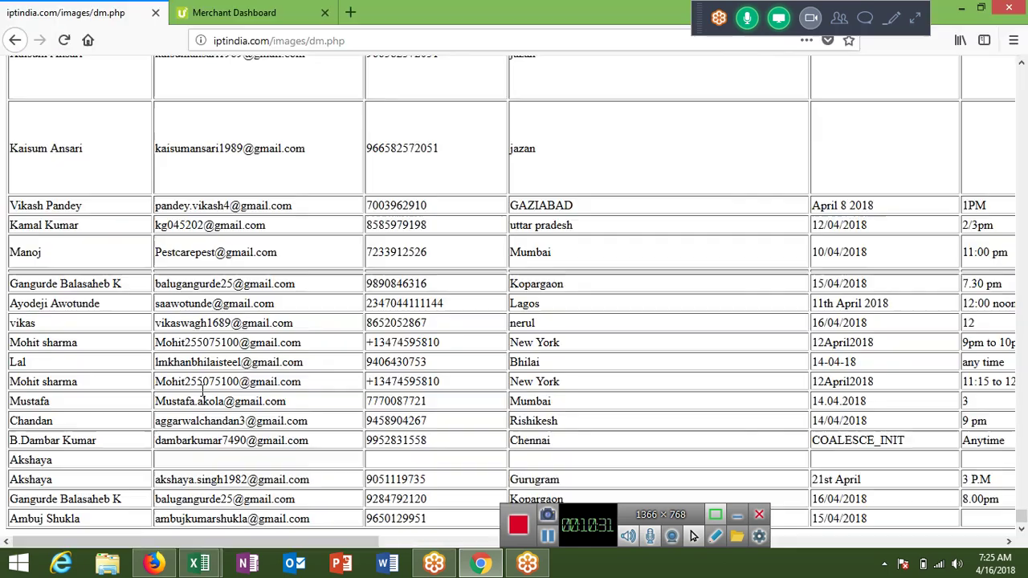
key(alt+Tab)
key(alt+Tab)
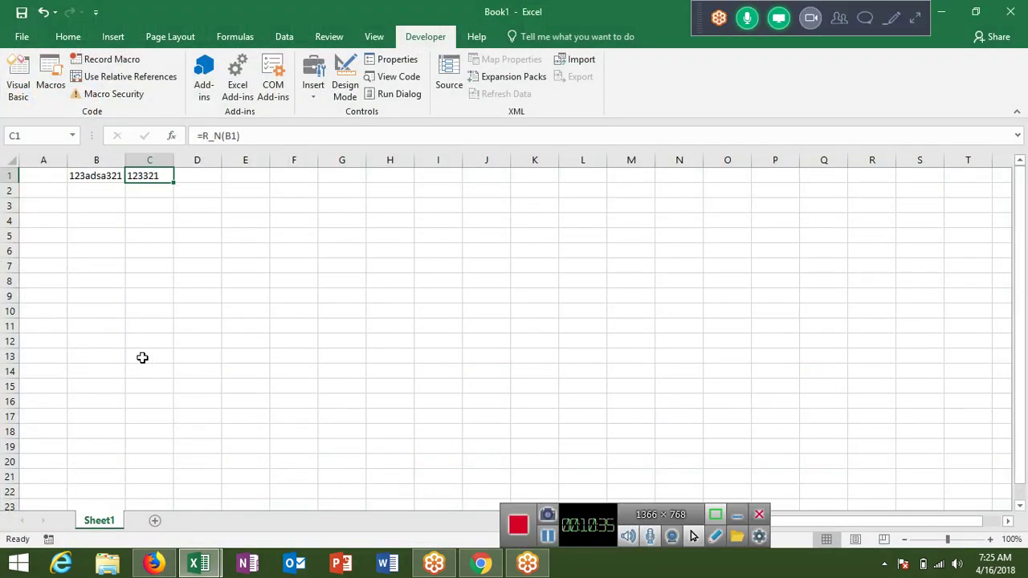
Step: Enter a sample full name in E2, autofit column E, and begin a LEFT formula in F2
click(191, 308)
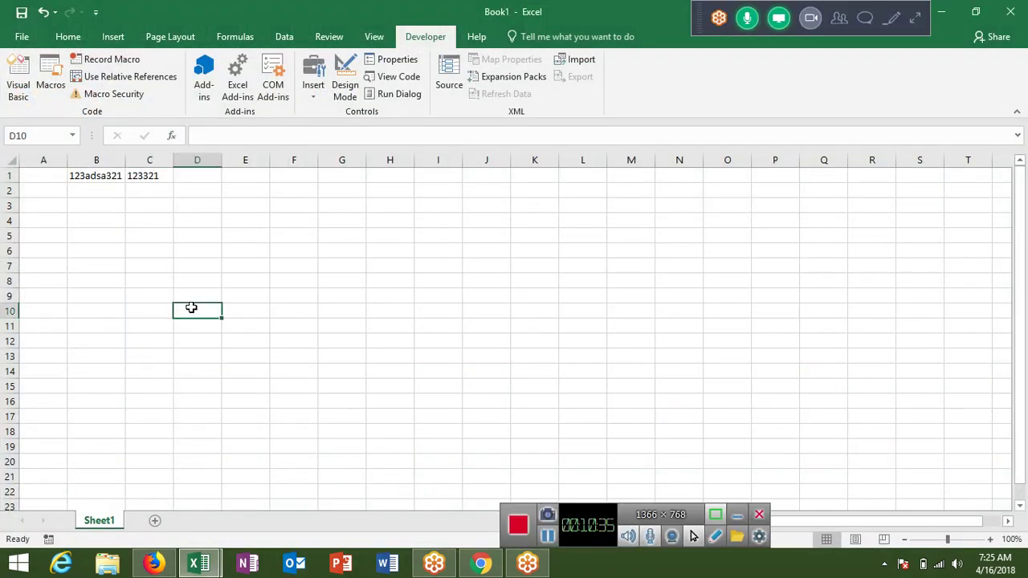
click(238, 192)
text(Sujeet)
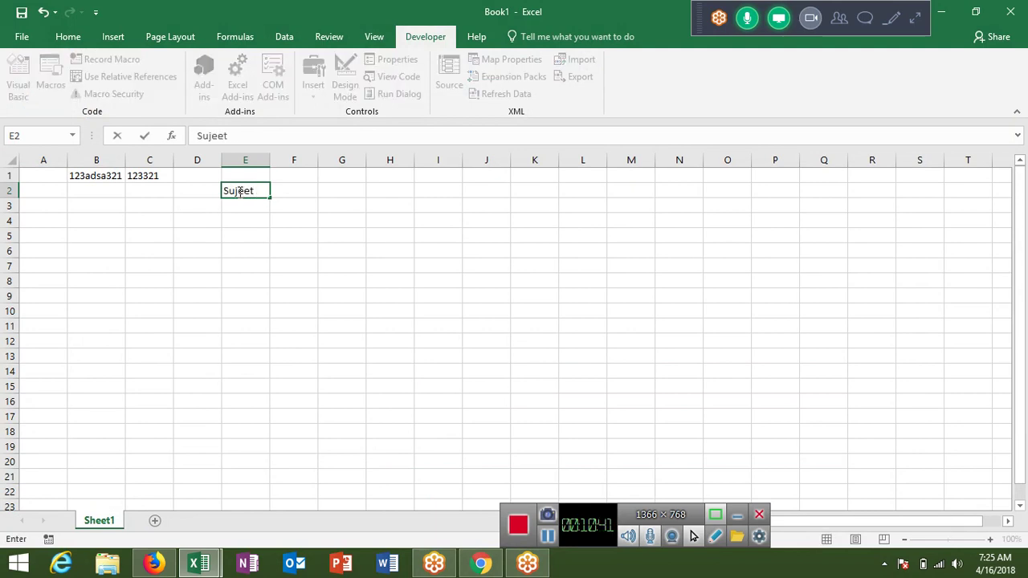
text( Kumar)
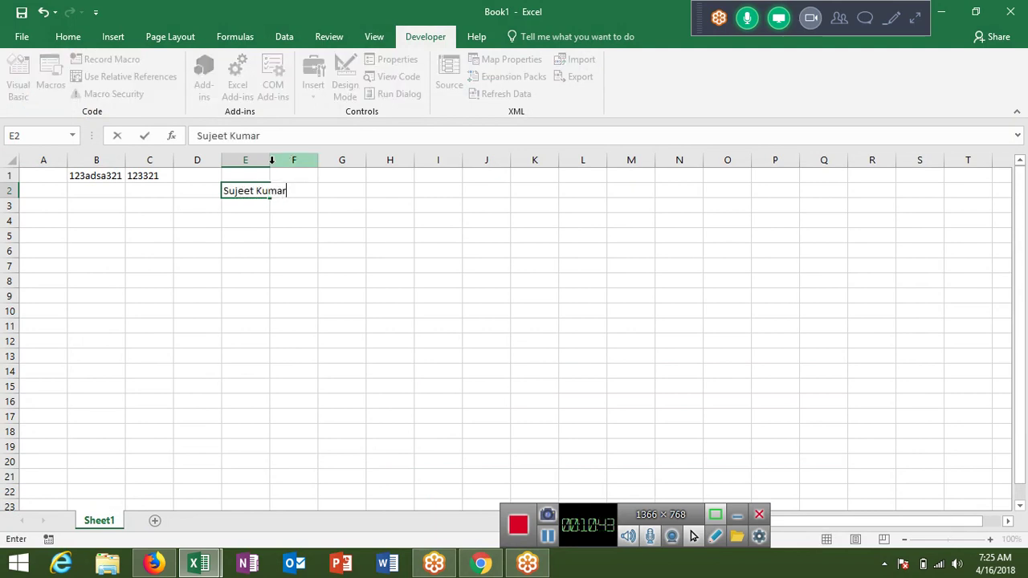
click(271, 160)
double_click(270, 161)
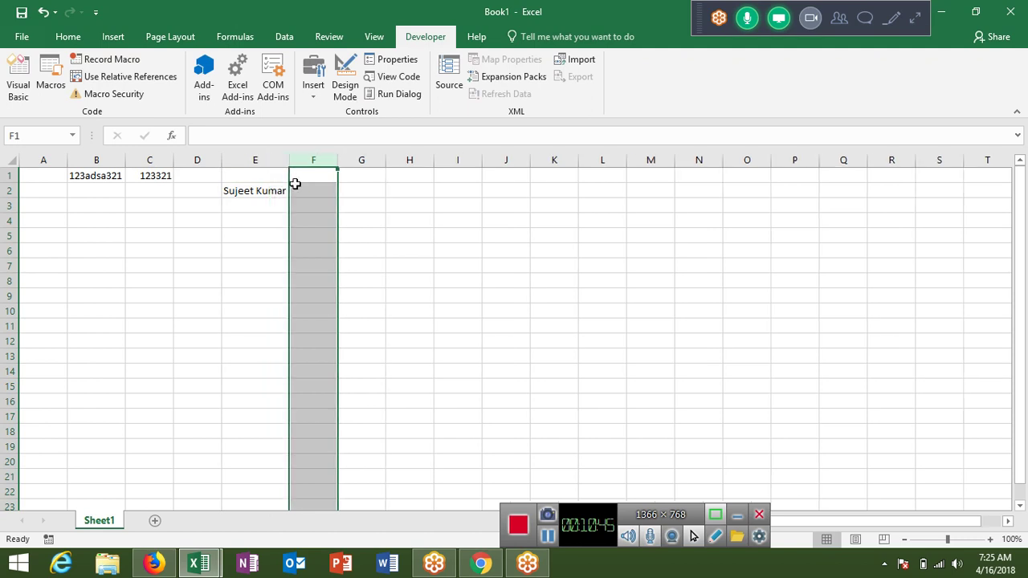
click(298, 187)
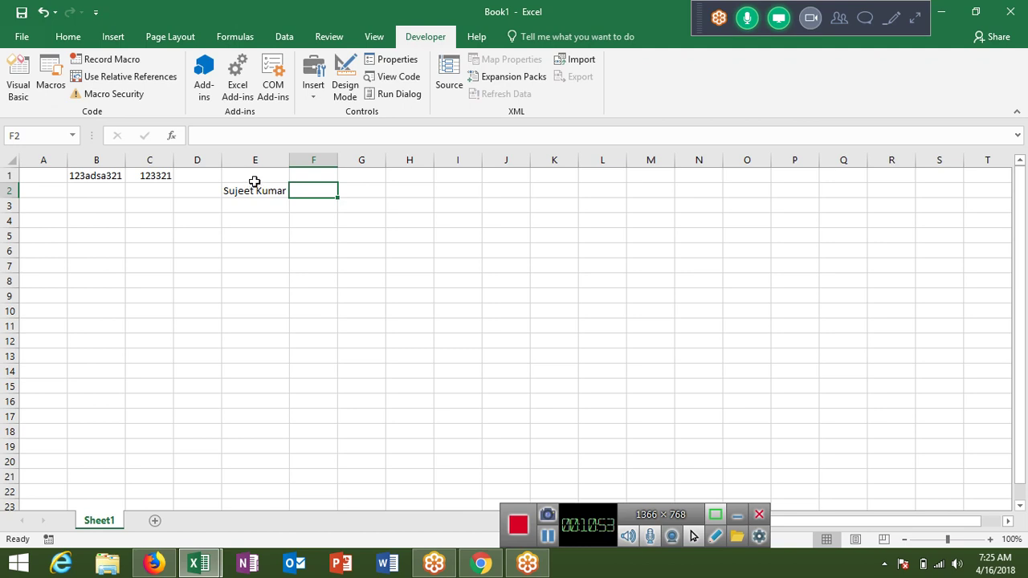
text(=)
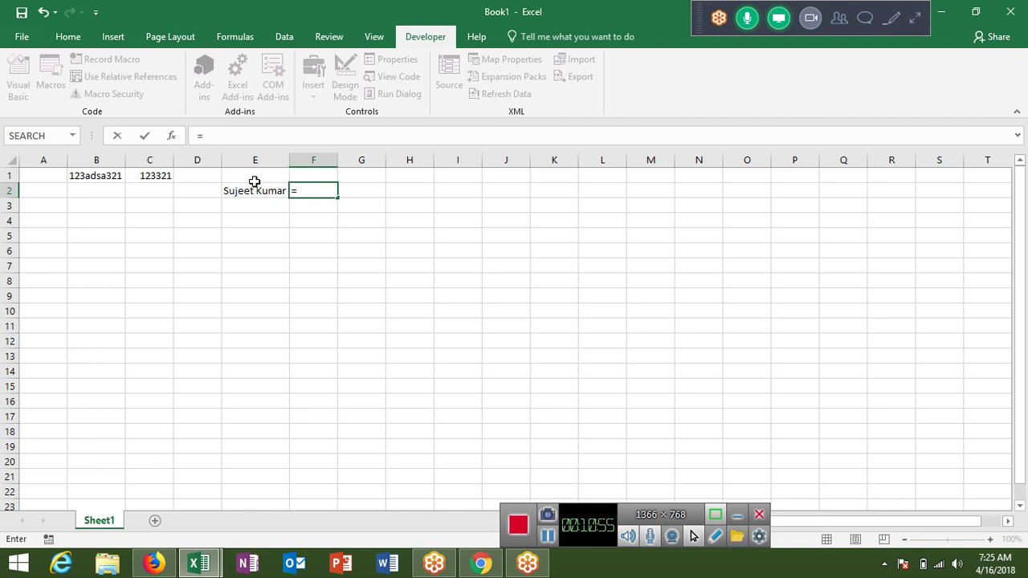
text(lef)
Step: Enter =LEFT(E2) in F2 and reopen it to view the argument hints
key(Tab)
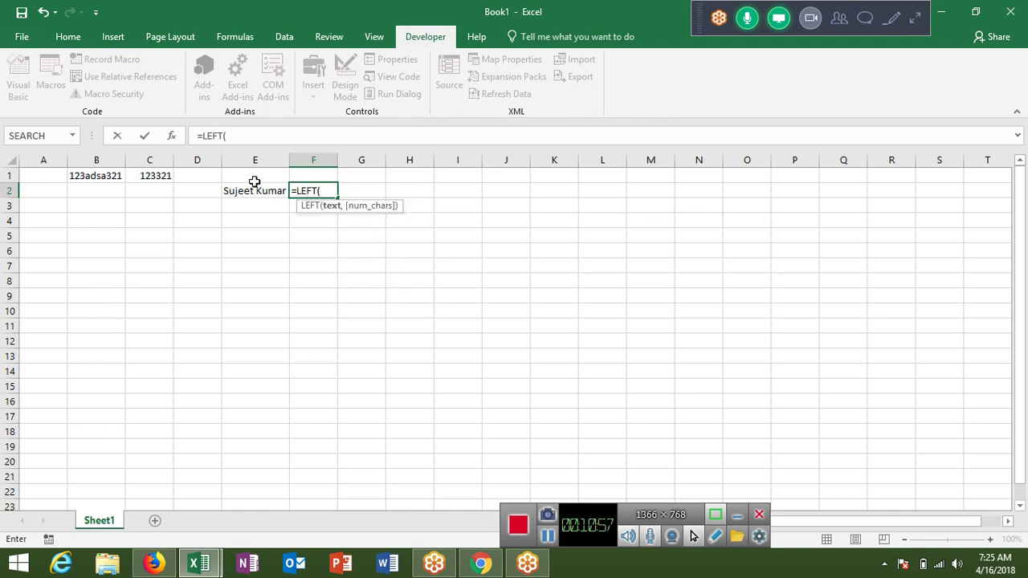
click(254, 183)
key(Return)
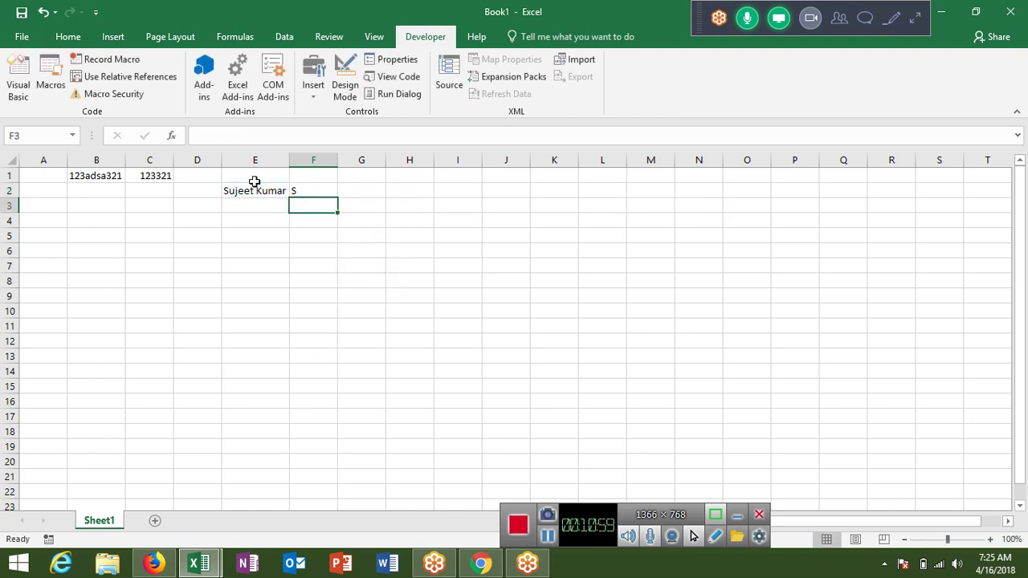
key(Up)
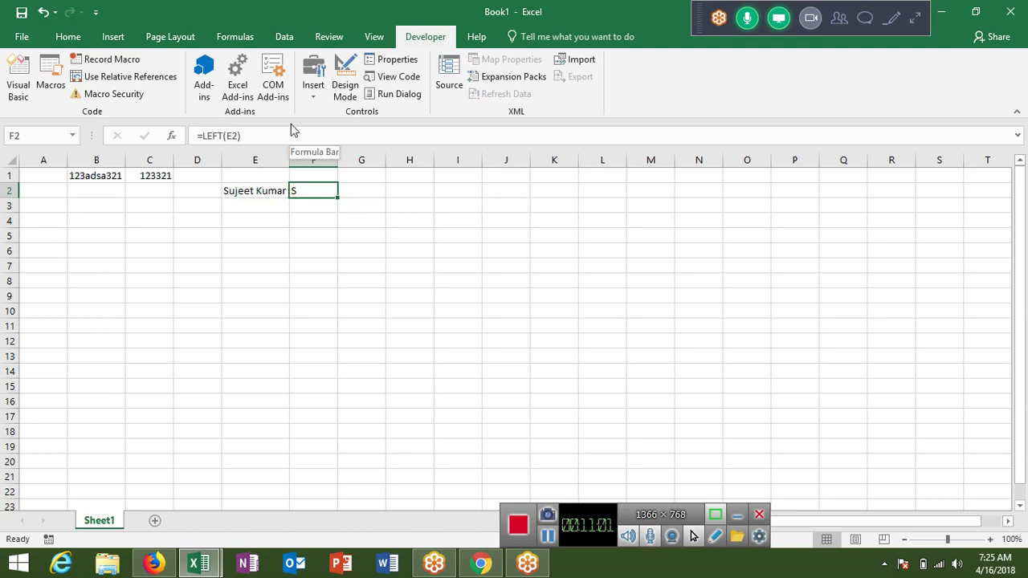
click(287, 136)
key(BackSpace)
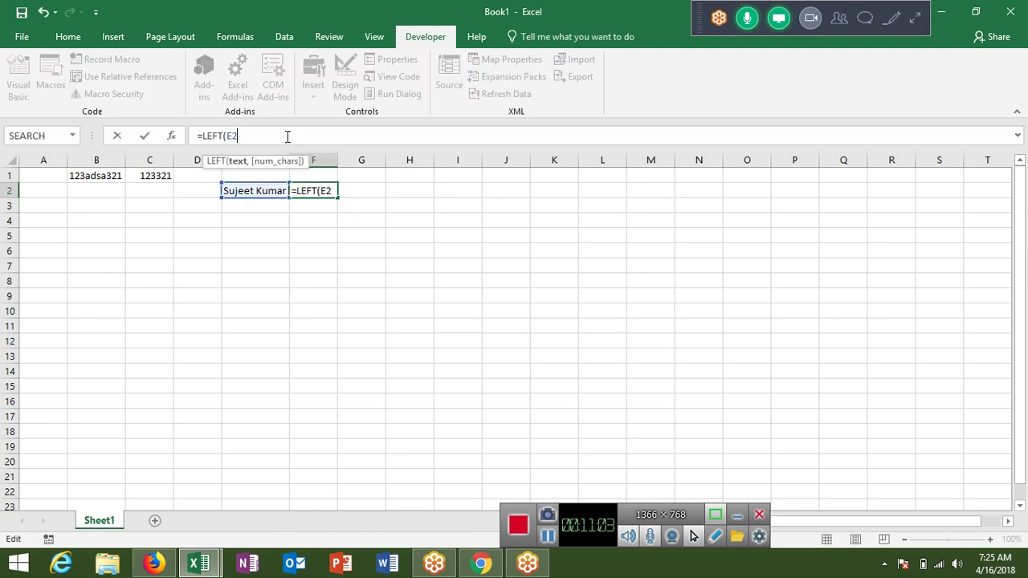
key(ctrl+Return)
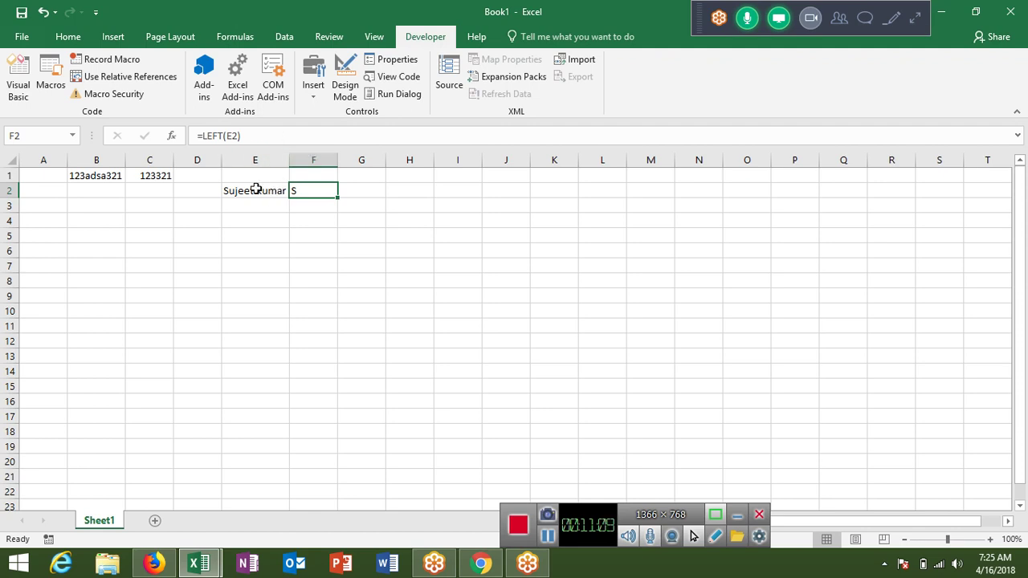
Step: Abandon a stray FIND entry in E3 and reopen F2's LEFT formula for editing
click(252, 202)
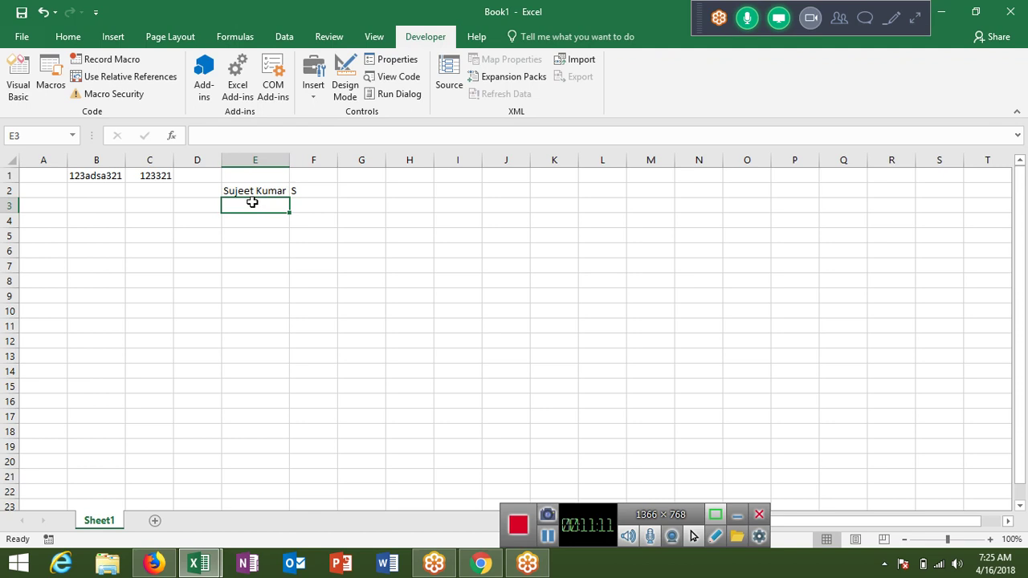
text(=fin)
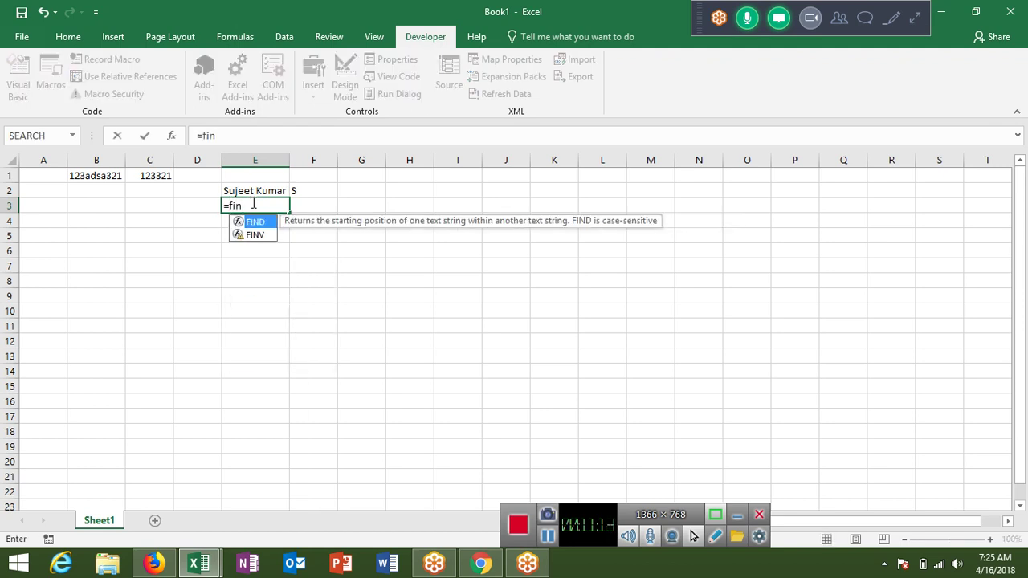
key(Escape)
key(Escape)
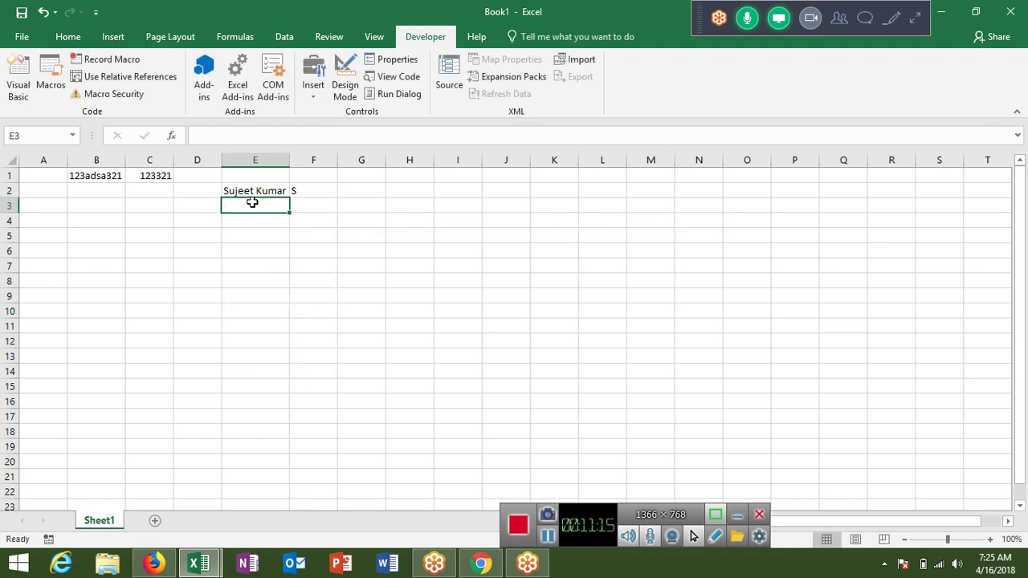
key(Up)
key(Right)
click(296, 141)
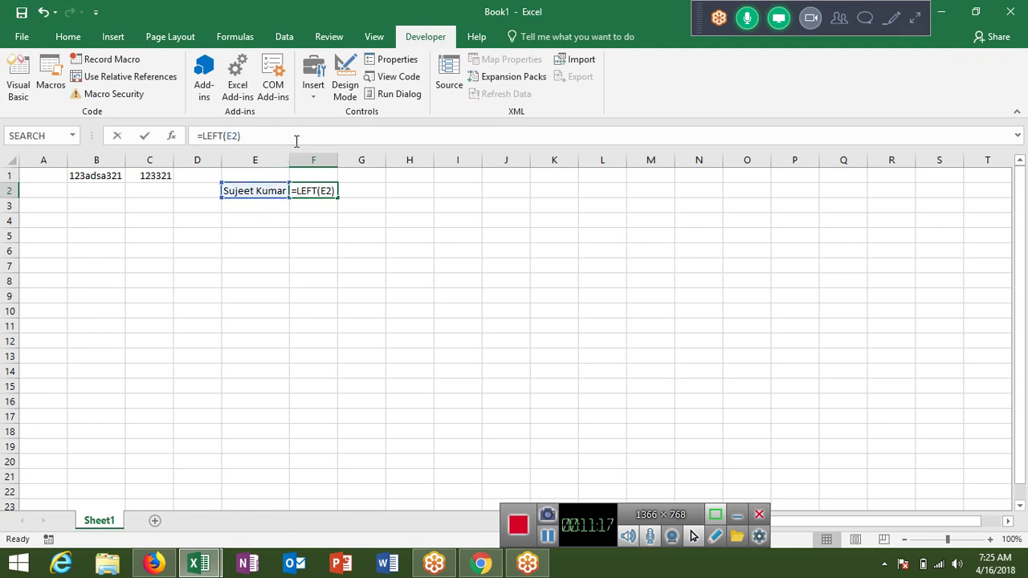
key(BackSpace)
Step: Complete F2 as =LEFT(E2,FIND(" ",E2,1)-1) to return the first name
text(,)
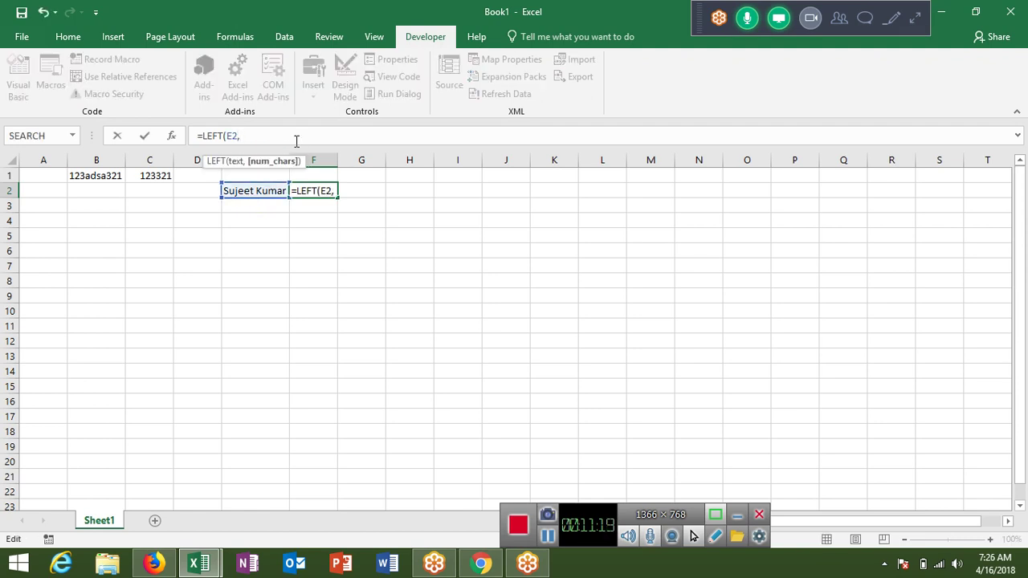
text(f)
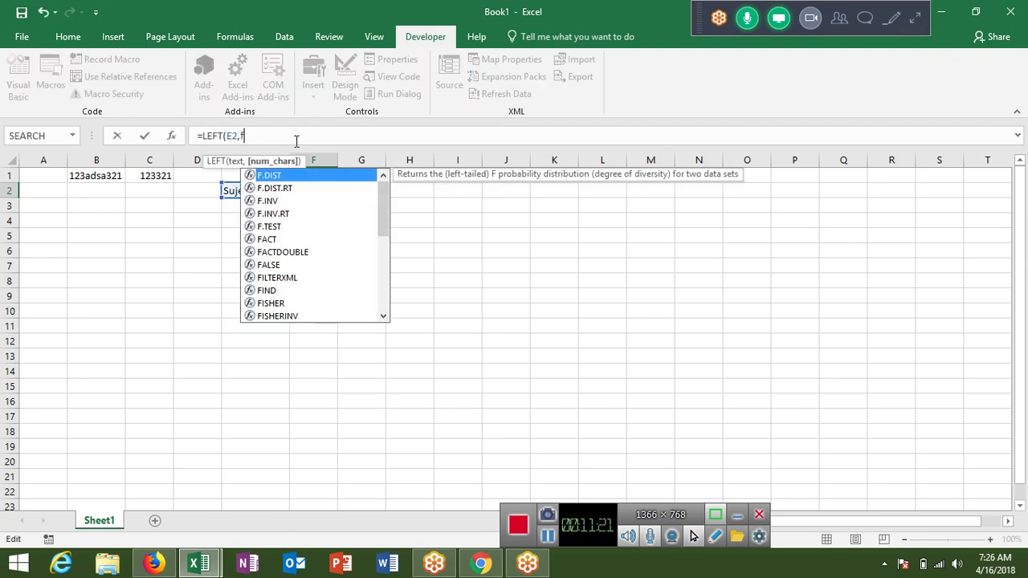
text(ind()
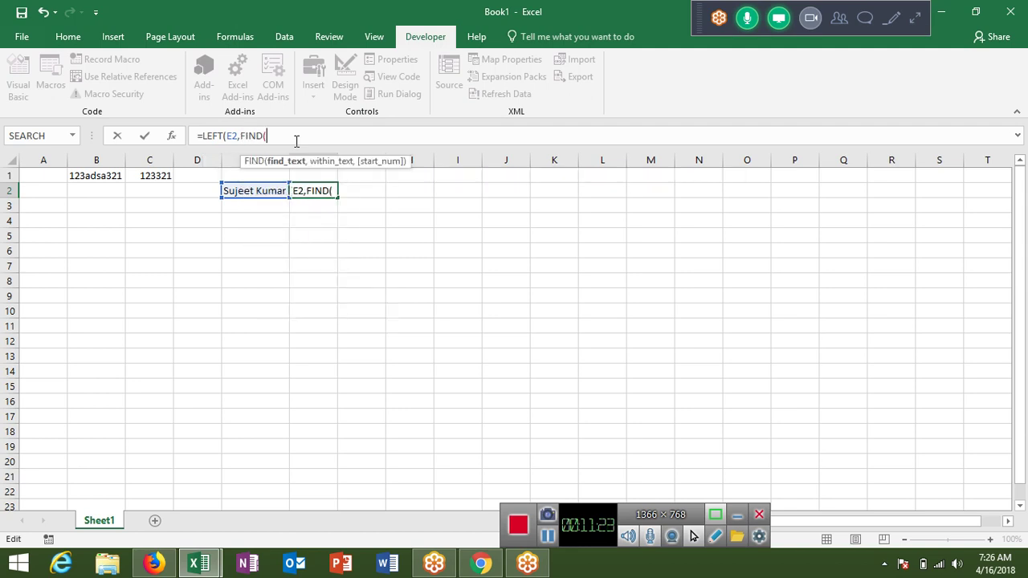
click(263, 191)
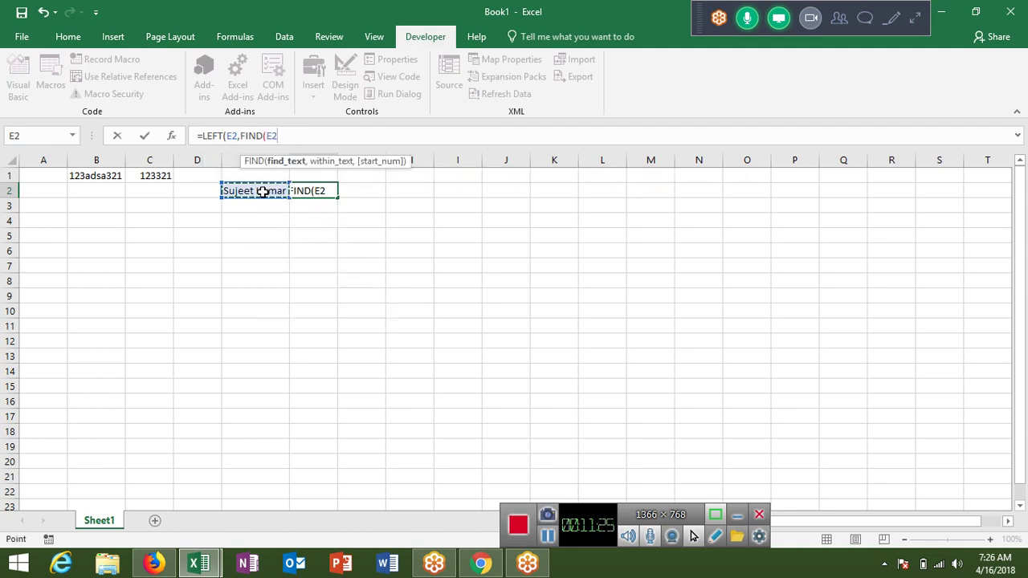
key(BackSpace)
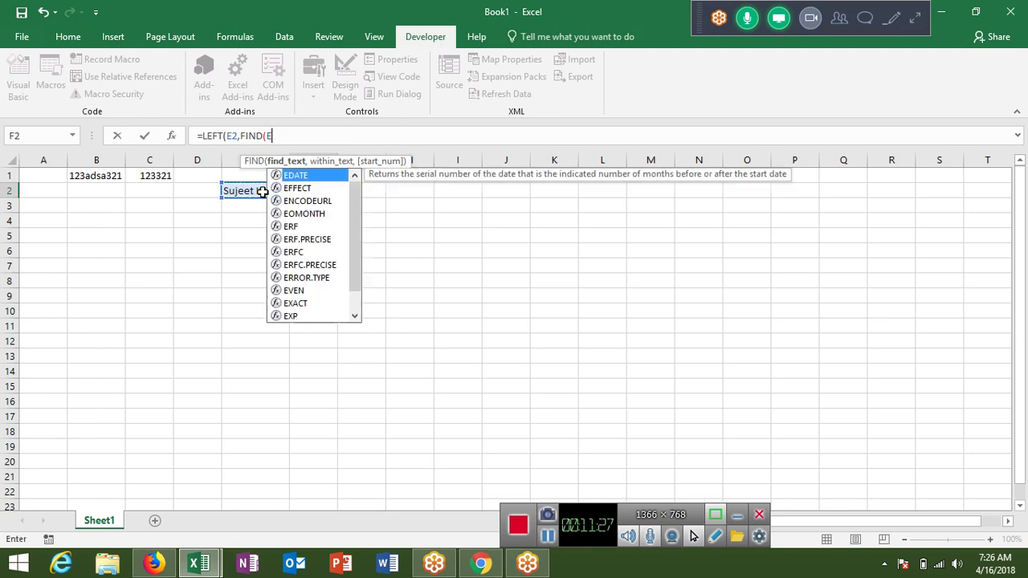
key(BackSpace)
text(")
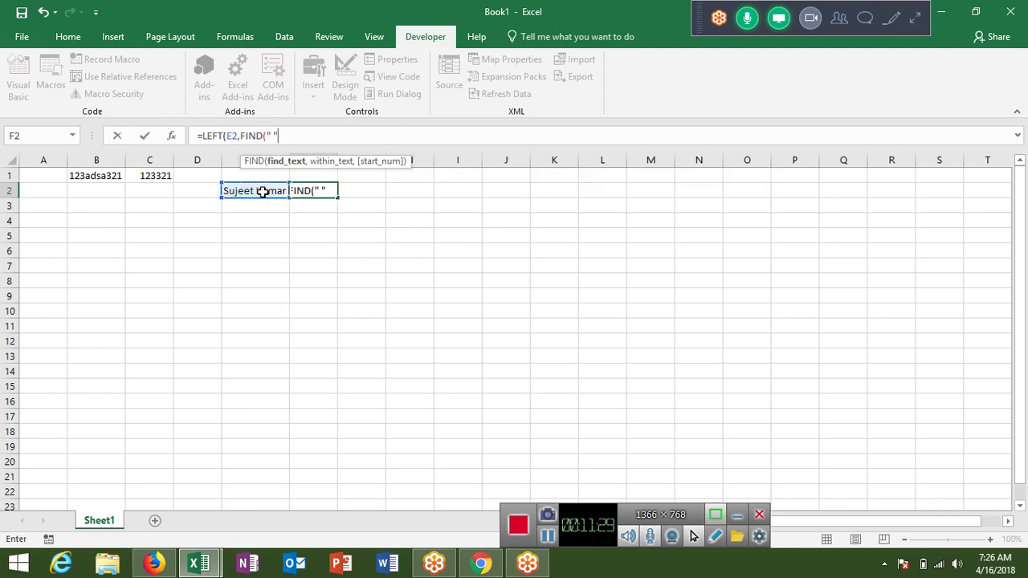
text(",)
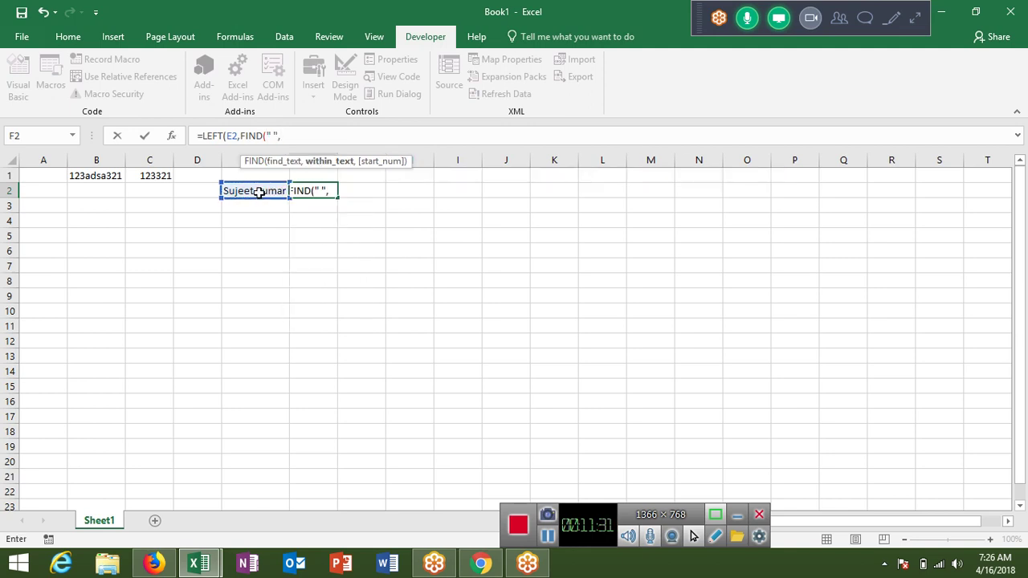
click(259, 192)
text(,1)
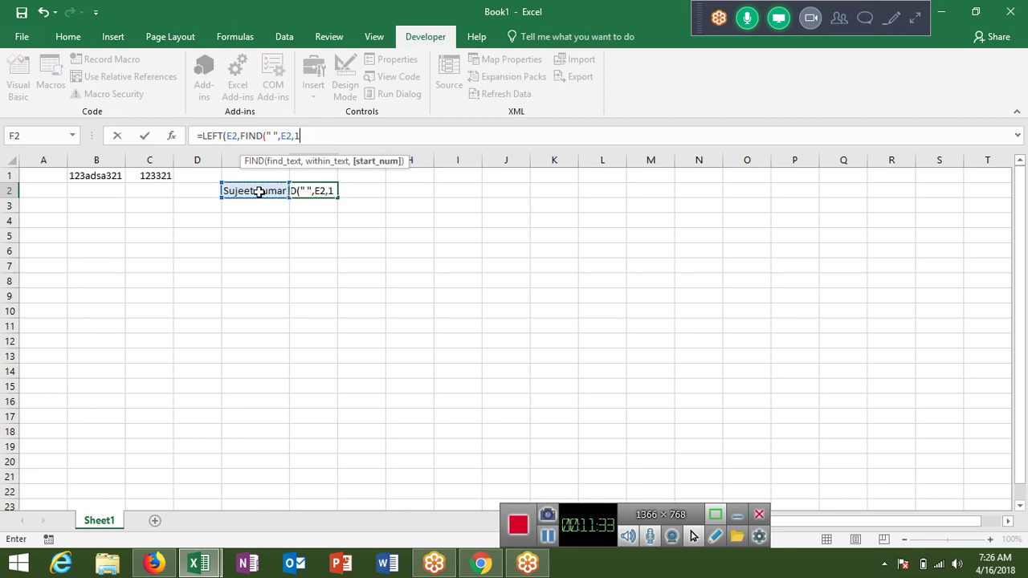
text())
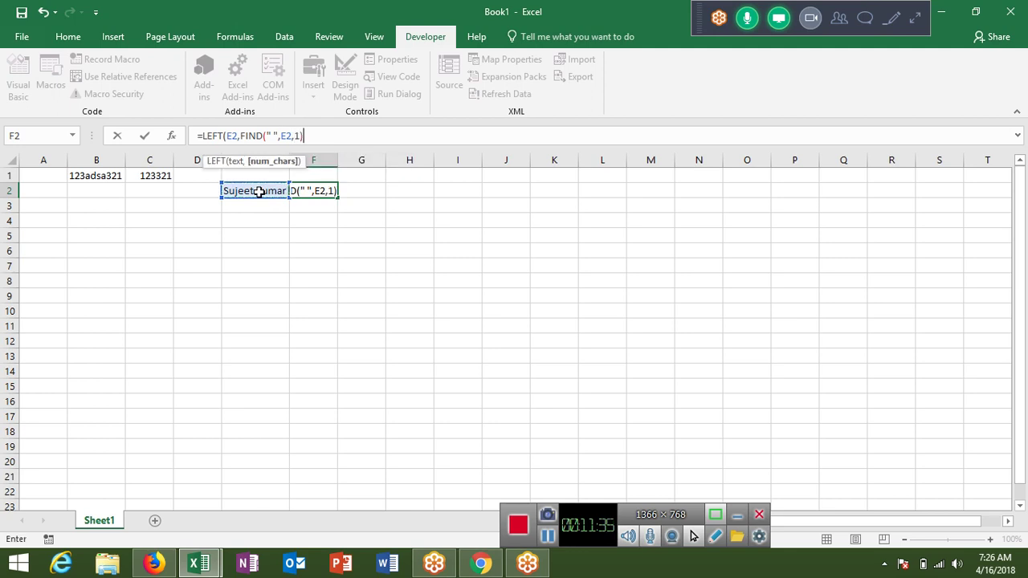
text(-1))
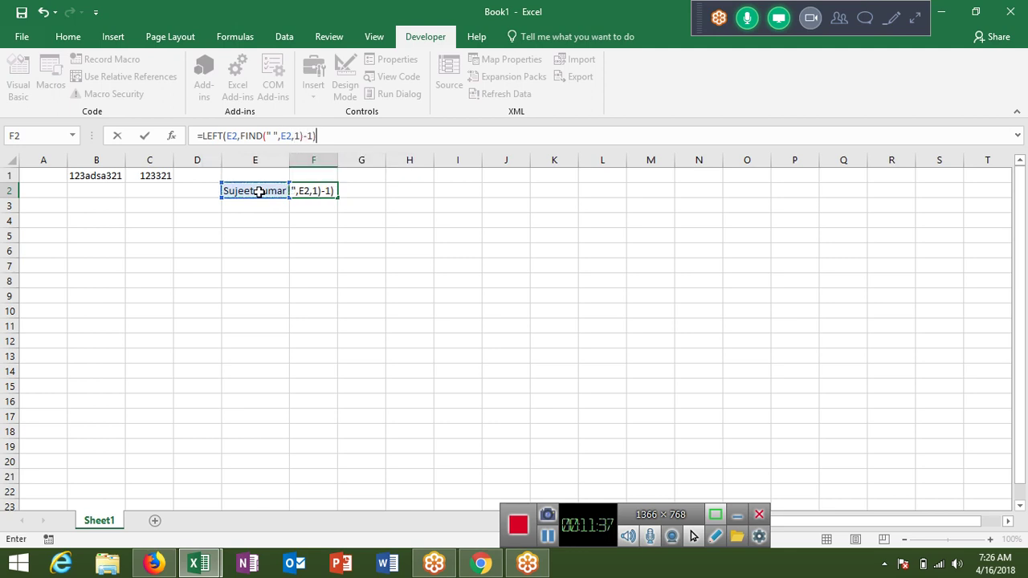
key(Return)
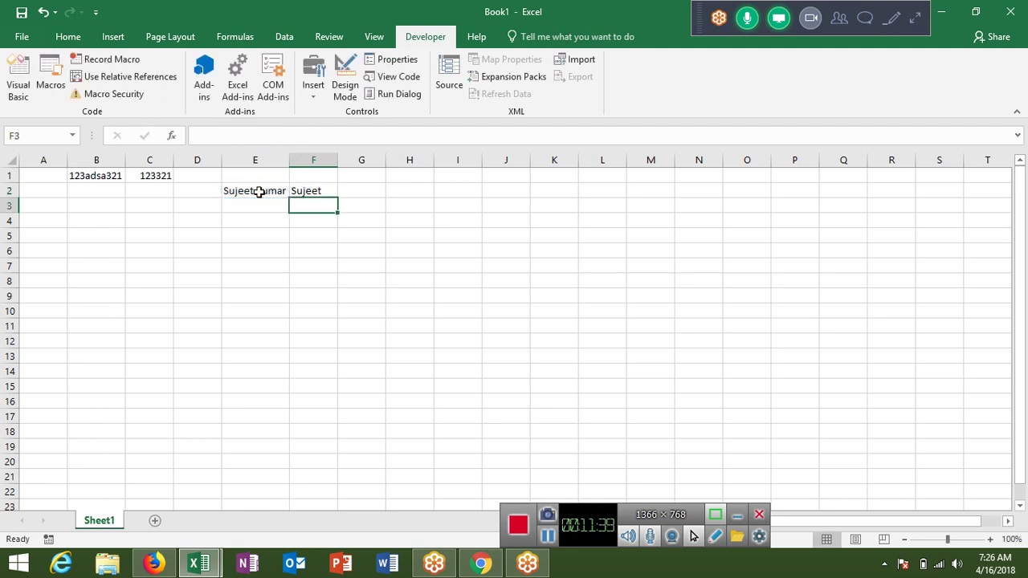
key(Up)
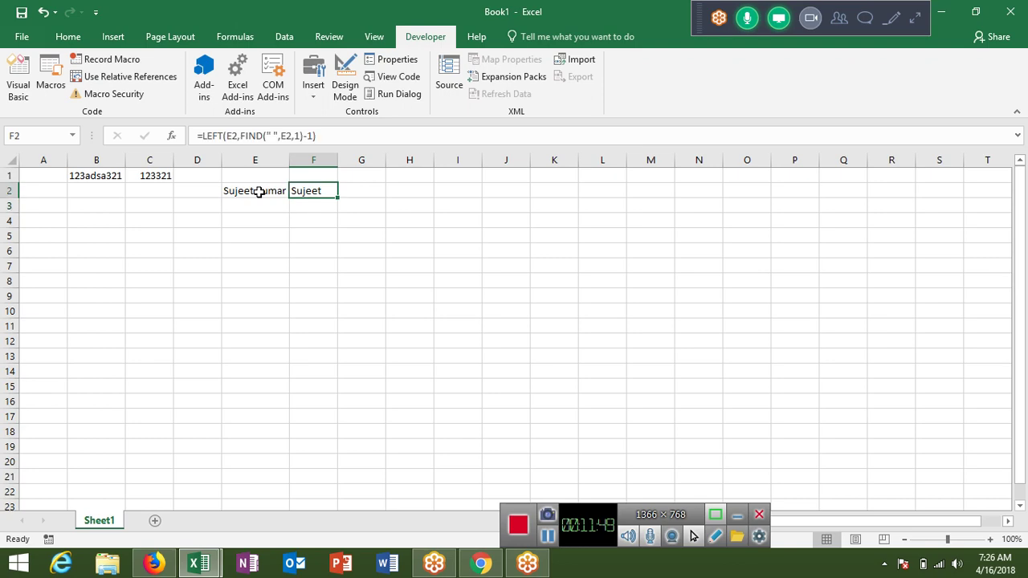
key(Right)
Step: Below R_N in the VBA editor, type the declaration Function L_N(n As String)
key(Left)
key(alt+Tab)
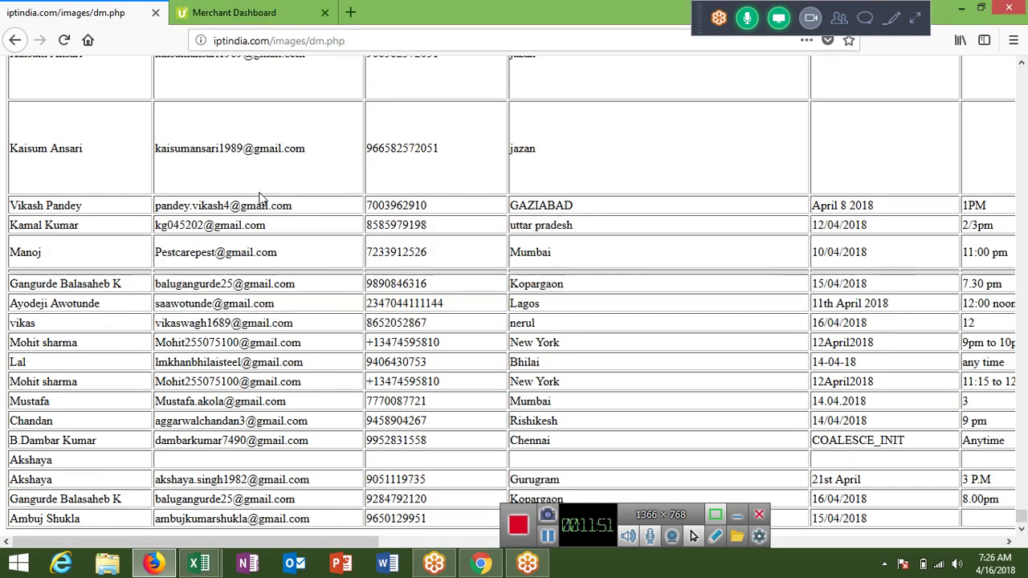
key(alt+Tab)
key(alt+Tab)
key(alt+Tab)
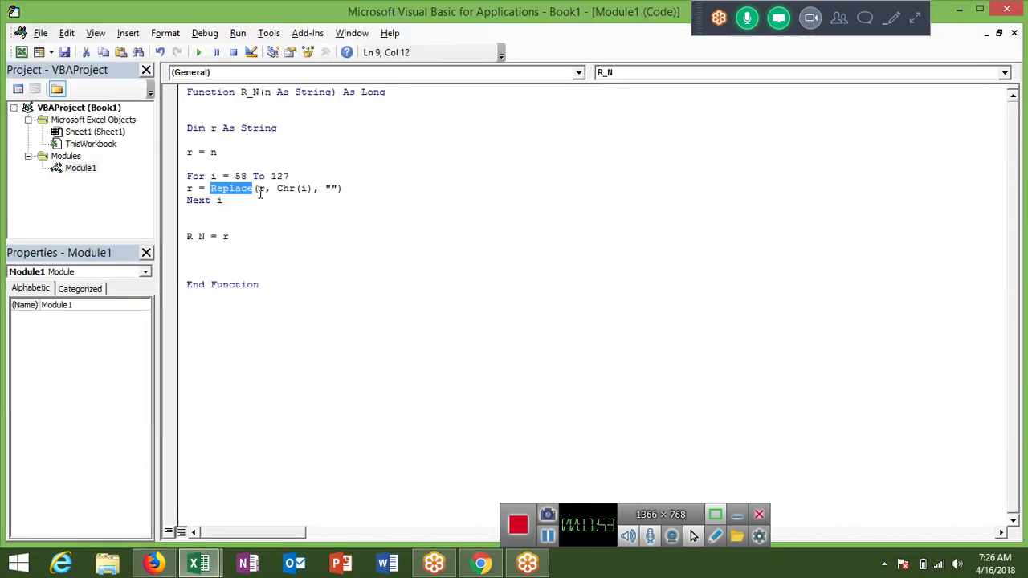
click(208, 323)
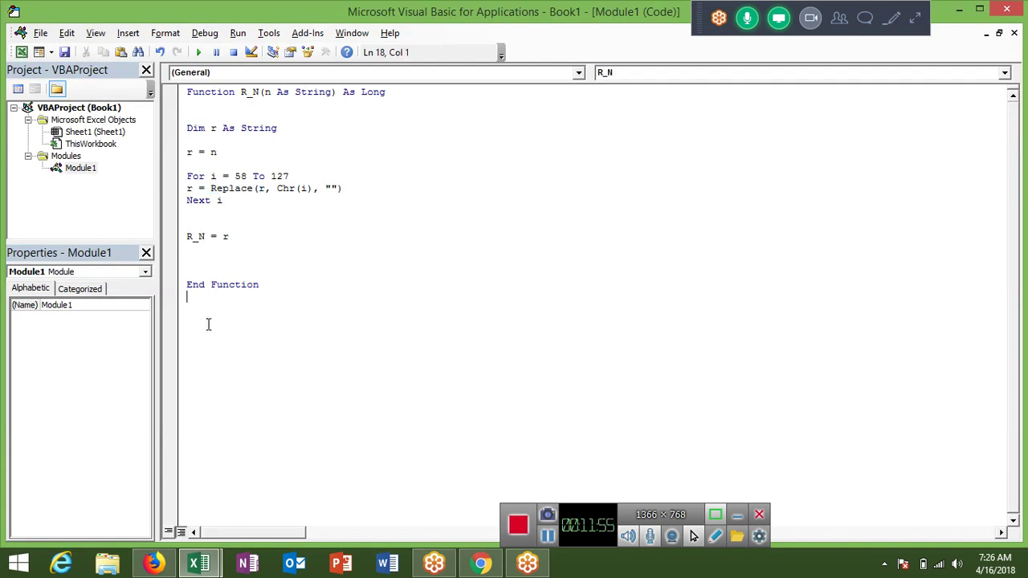
text(finct)
text(ion )
text(R_)
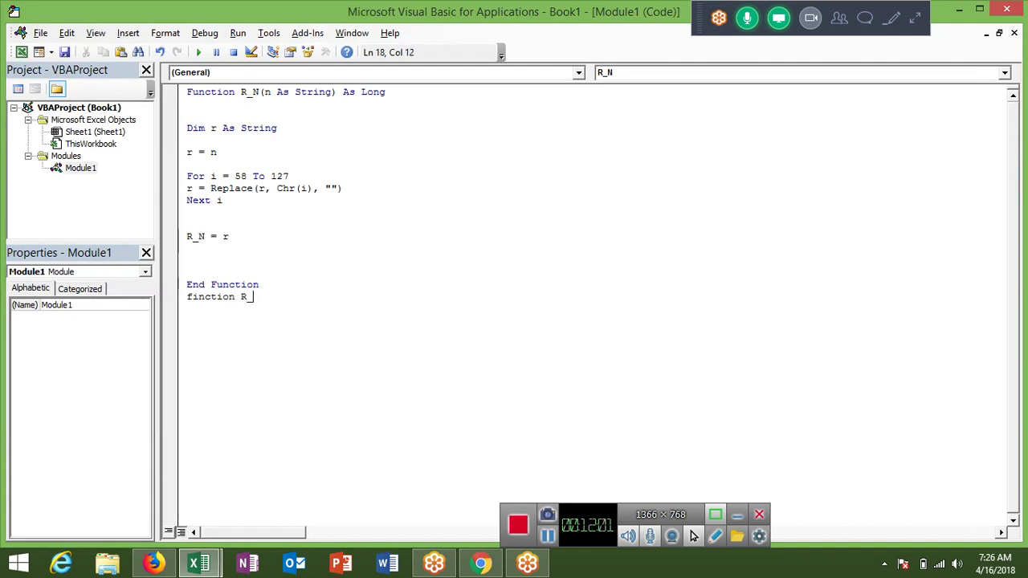
key(BackSpace)
key(BackSpace)
text(L_N)
text(()
text(n as st)
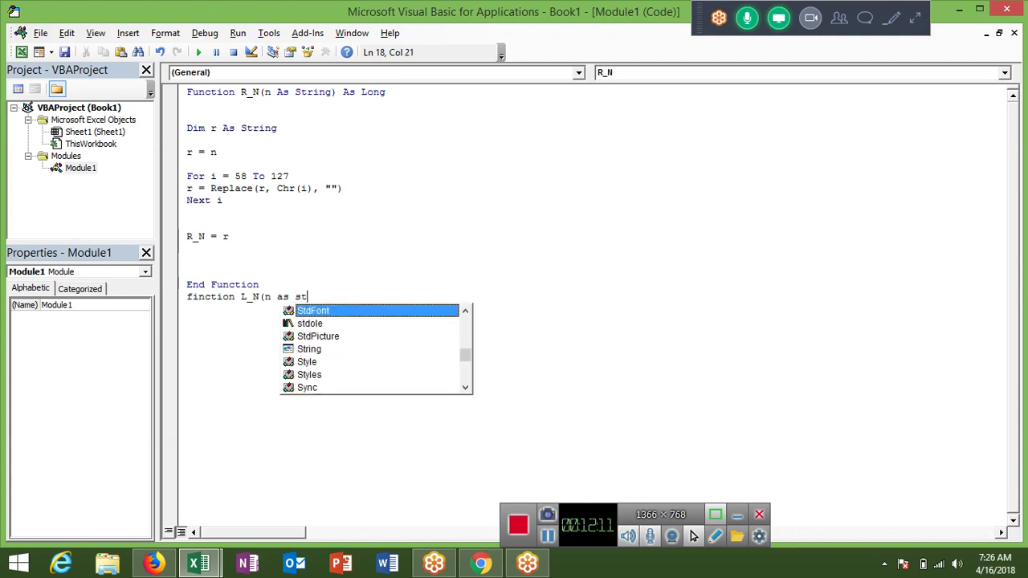
text(r)
key(Tab)
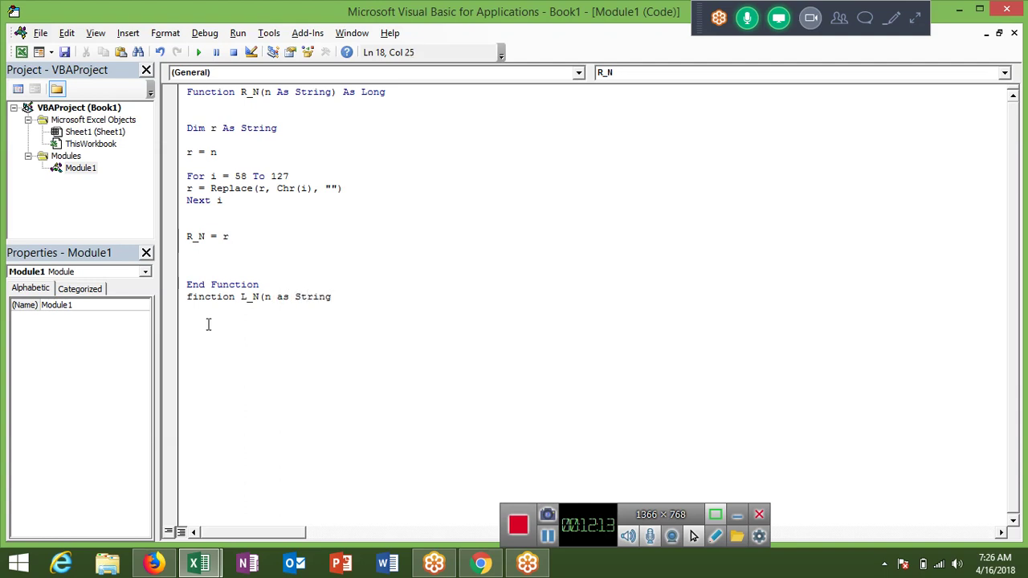
text())
key(Return)
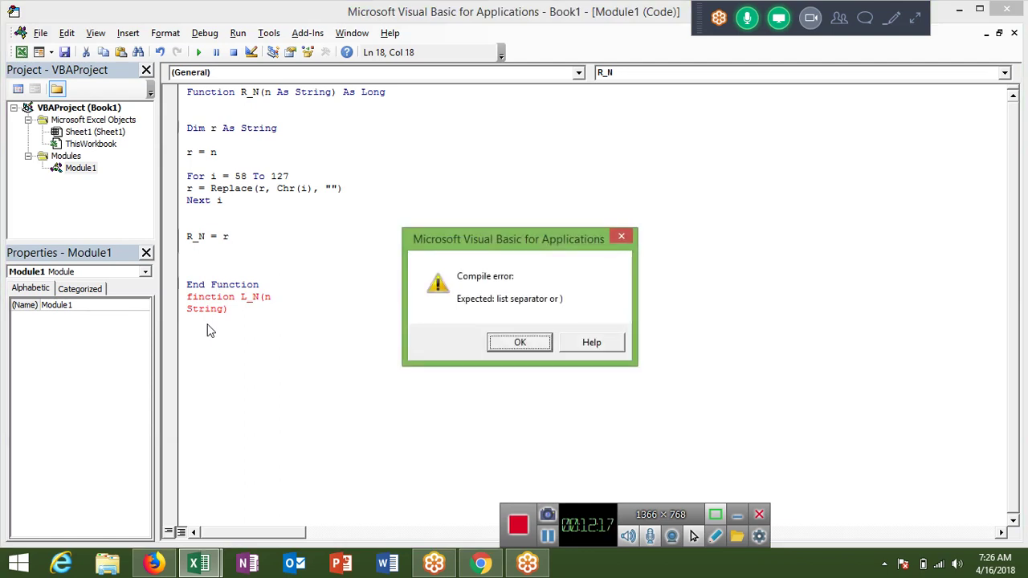
Step: Clear the compile errors and correct 'finction' to 'Function' so the L_N block closes with End Function
key(Return)
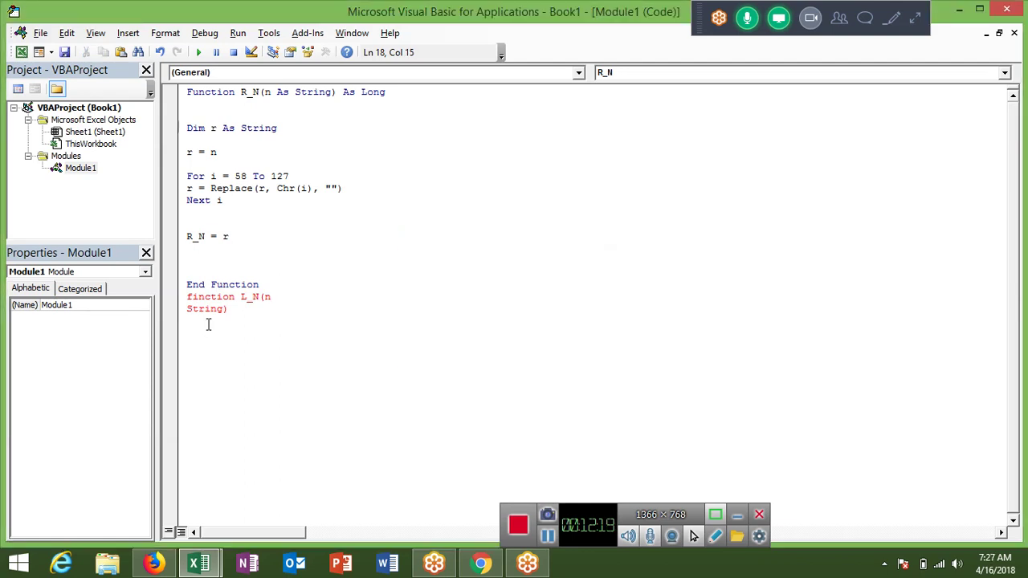
key(Delete)
text(as String)
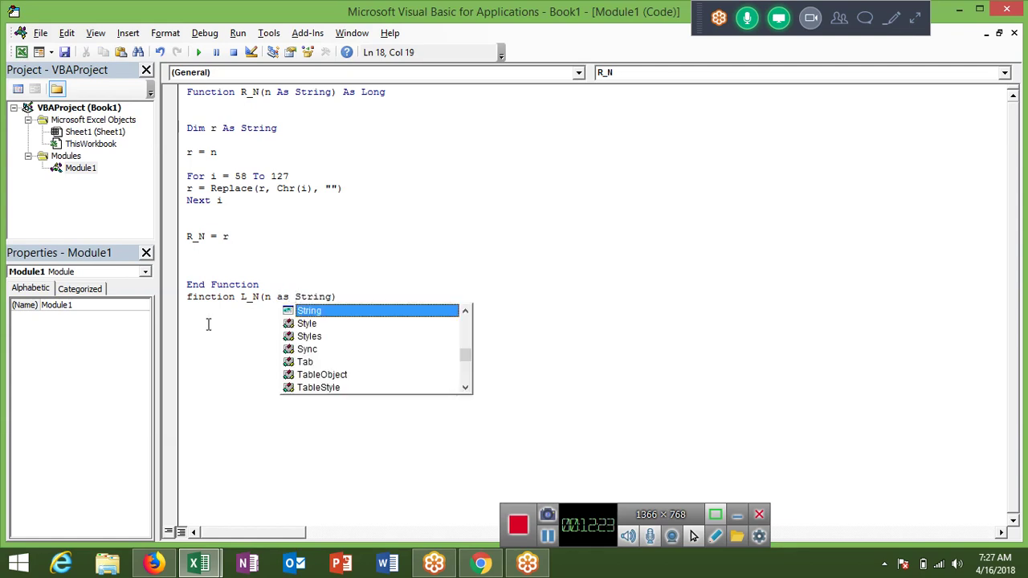
click(208, 324)
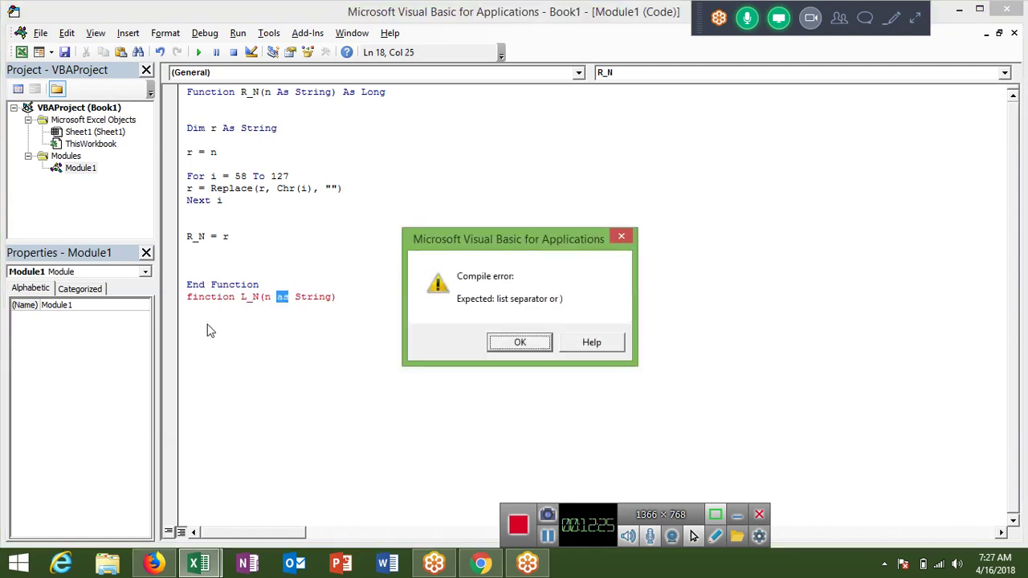
key(Return)
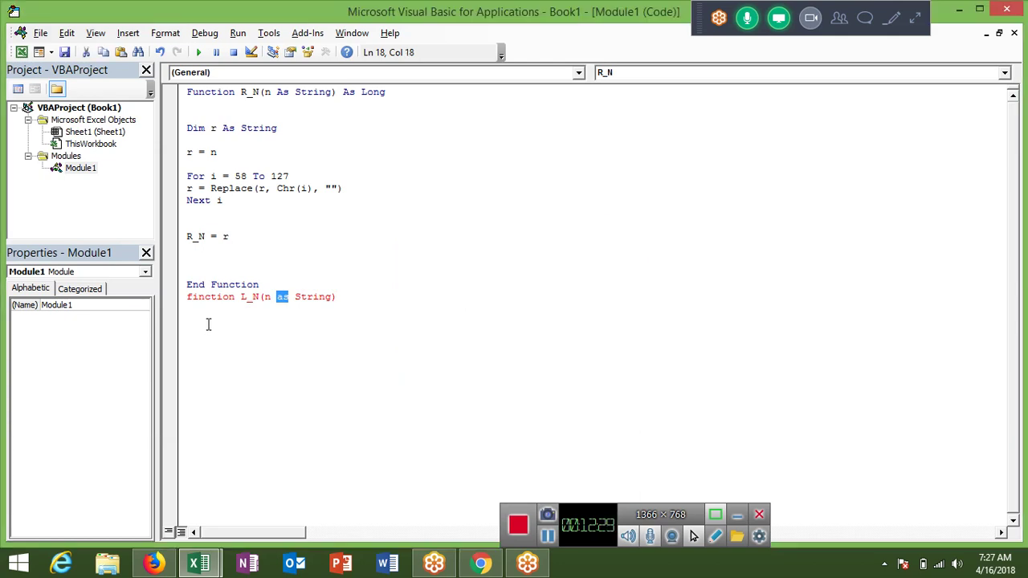
key(Left)
key(Up)
key(Left)
key(Left)
key(Left)
key(Left)
key(Left)
key(Left)
key(Down)
key(Left)
key(Left)
key(BackSpace)
text(u)
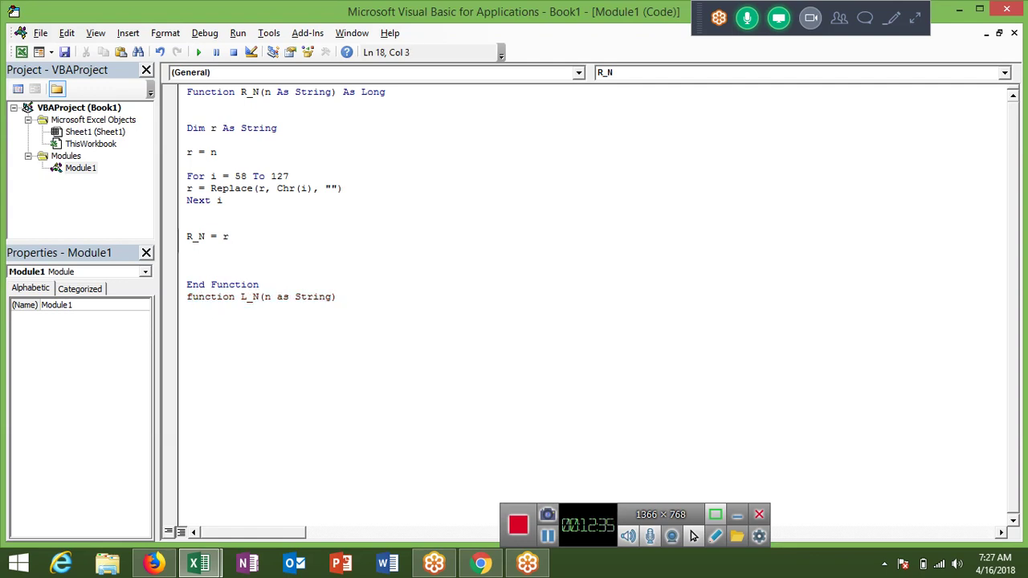
key(End)
key(Return)
key(Down)
Step: Declare Dim r As String inside the L_N function body
key(Up)
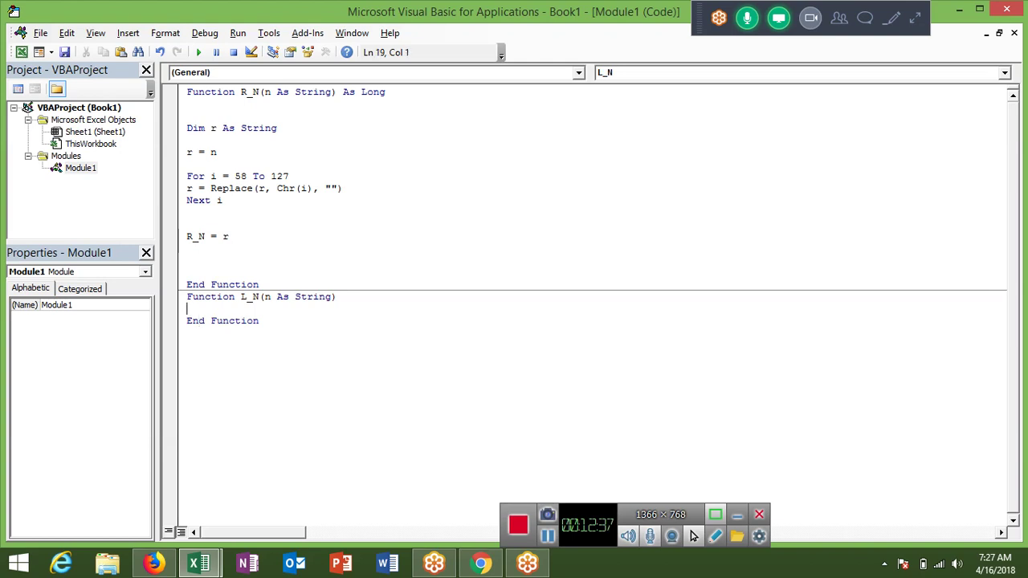
key(Return)
key(Return)
key(Return)
key(Up)
key(Up)
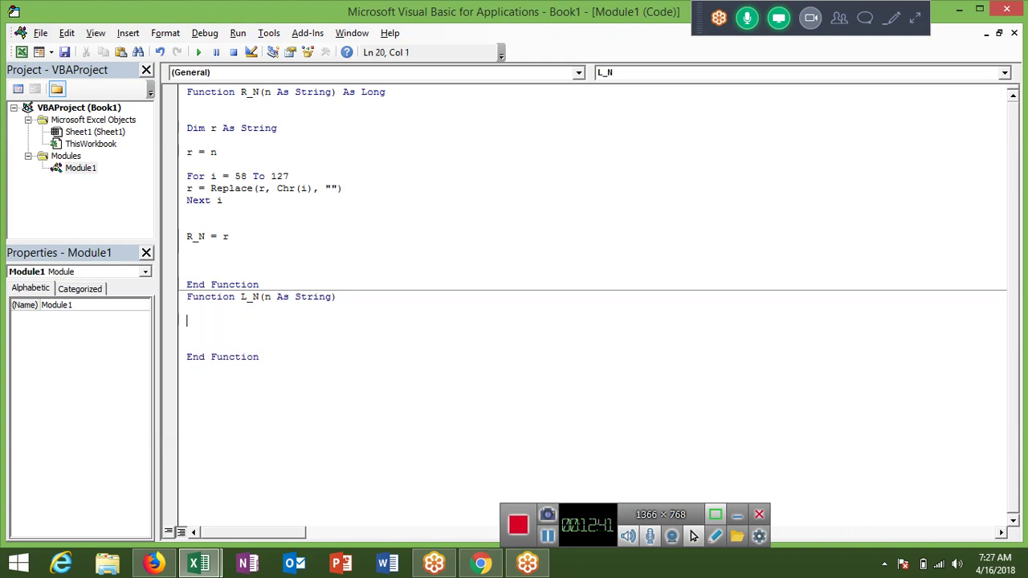
text(dimr)
text( as str)
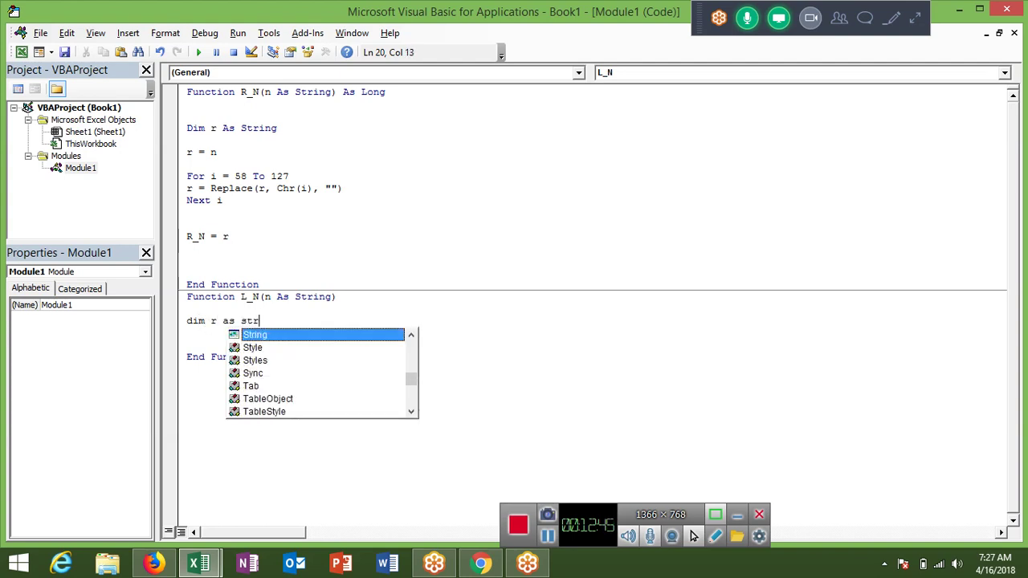
key(Tab)
key(Return)
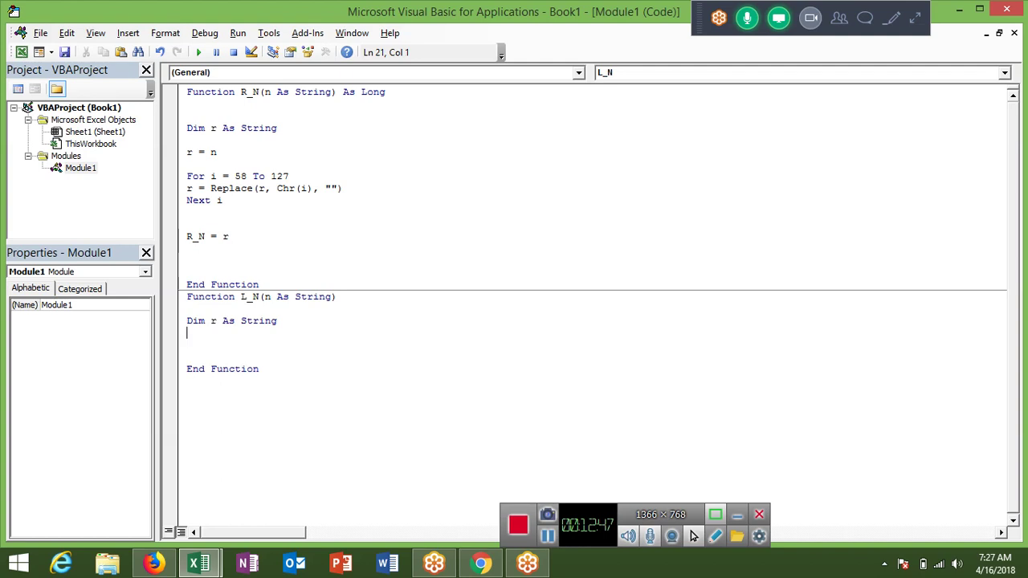
key(Return)
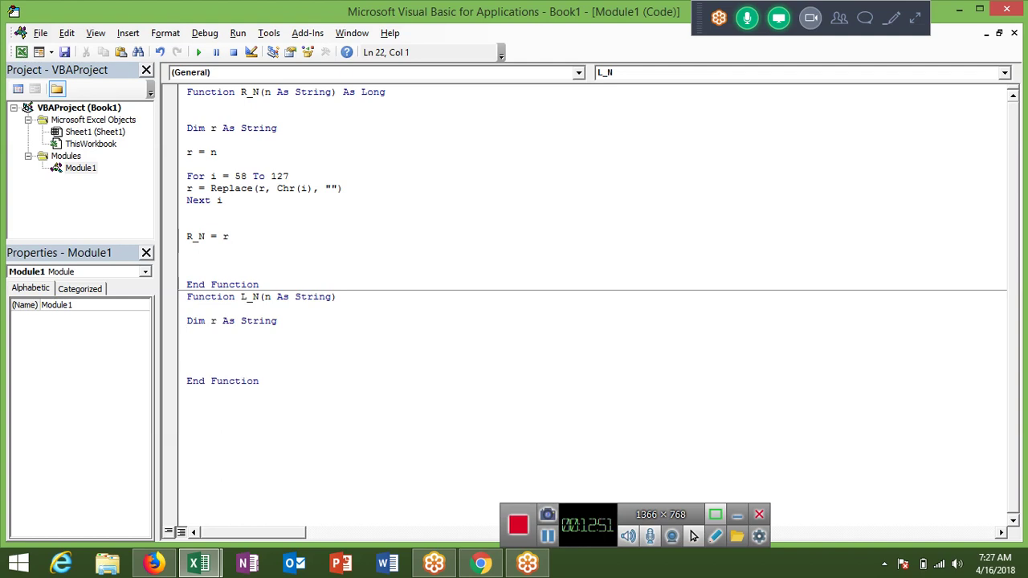
Step: Write r = Left(n, InStr(1, n, " ") - 1), dismissing the compile error along the way
text(r=)
text(left)
text(()
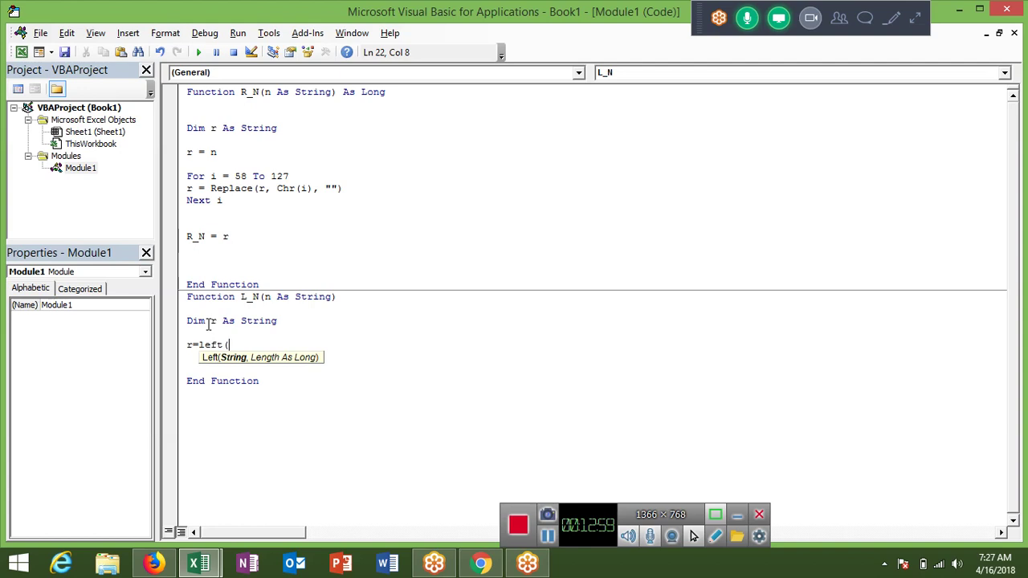
text(n)
text(,i)
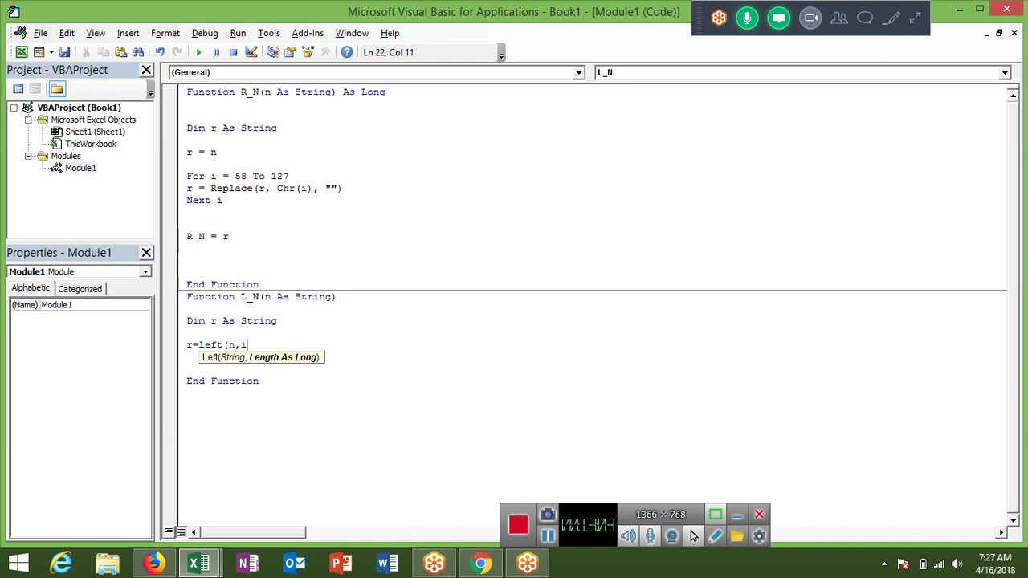
text(nstr)
text(()
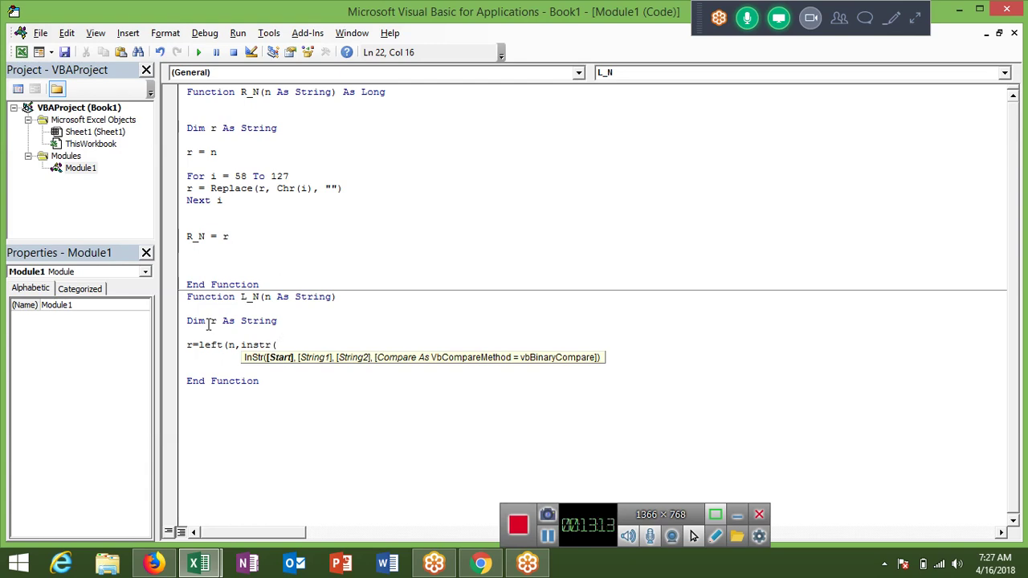
text(1)
text(,)
click(207, 326)
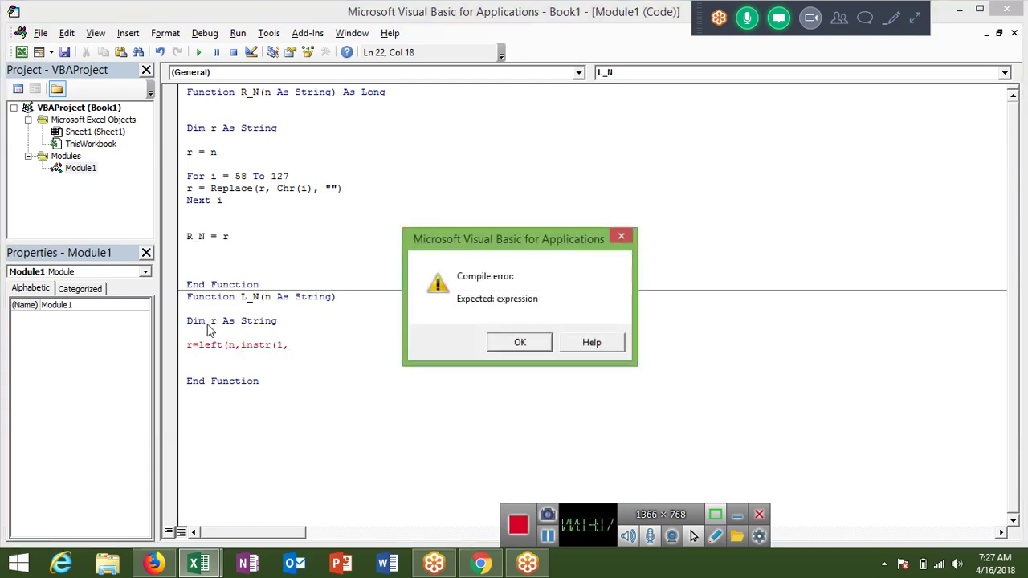
key(Return)
text(,)
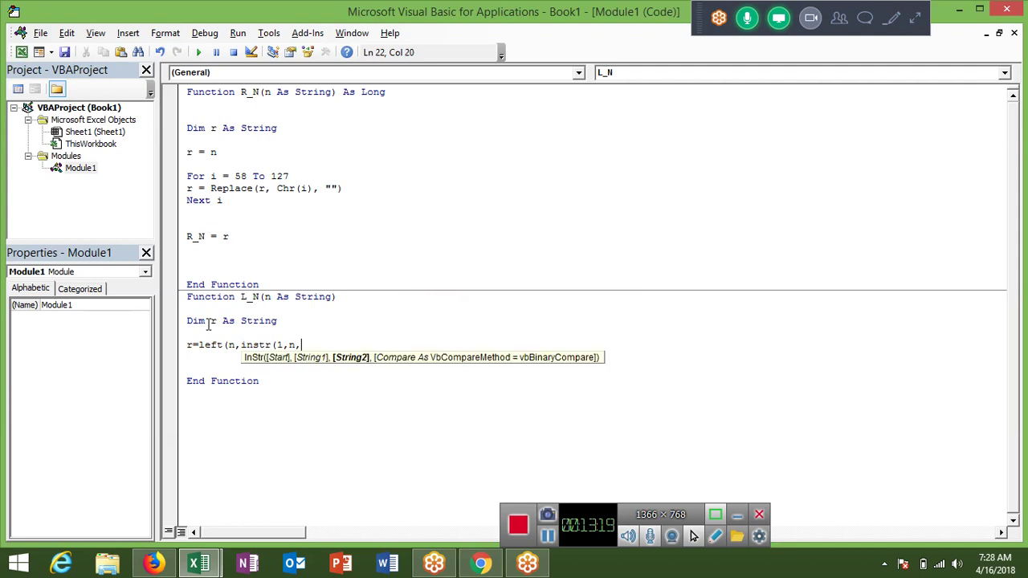
text(" ")
text()-)
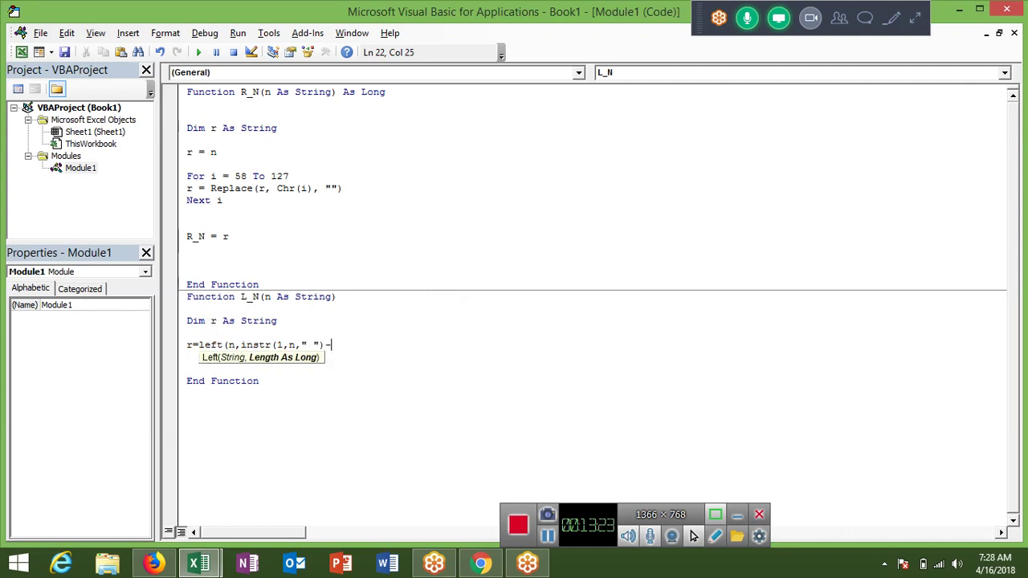
text(1))
key(Return)
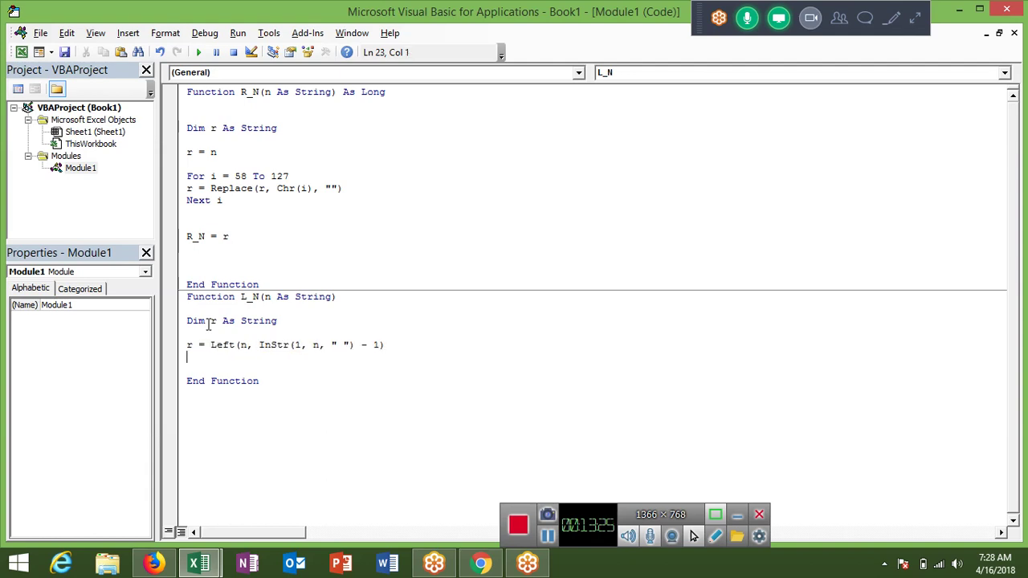
Step: Return the result with L_N = r and go back to the Excel workbook
key(Return)
key(Return)
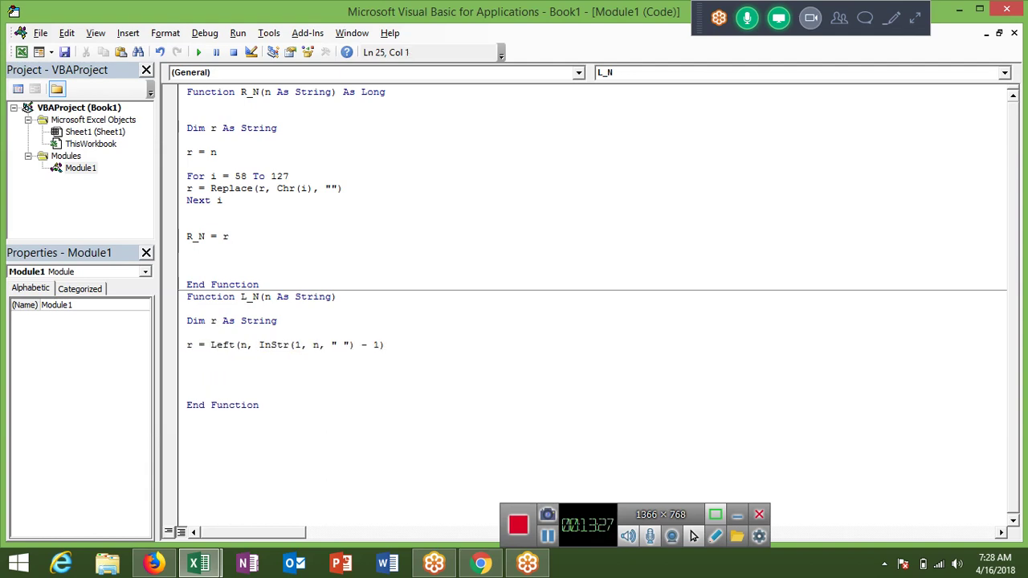
text(L_)
text(N = )
text(r)
key(Return)
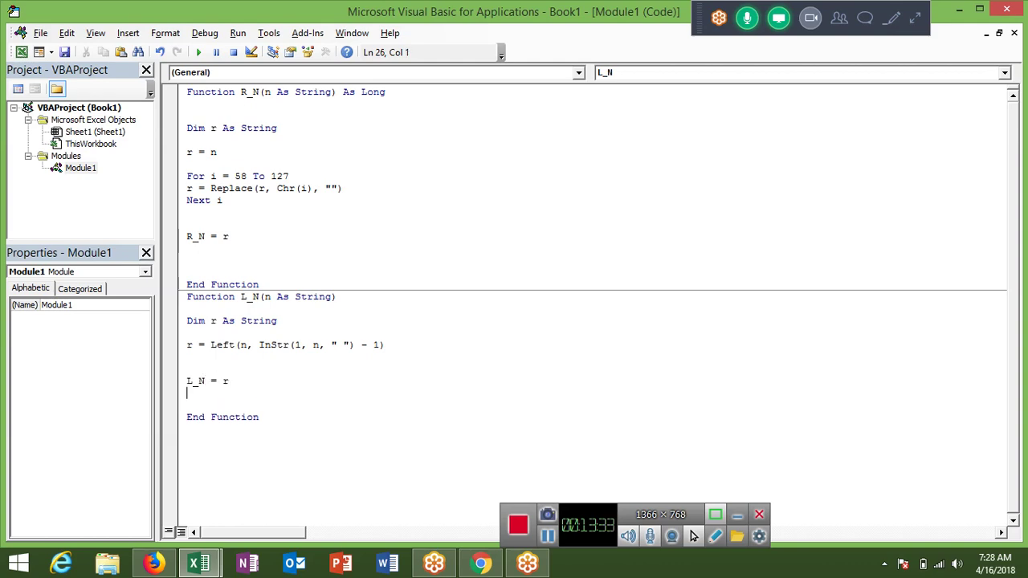
key(alt+Tab)
key(alt+Tab)
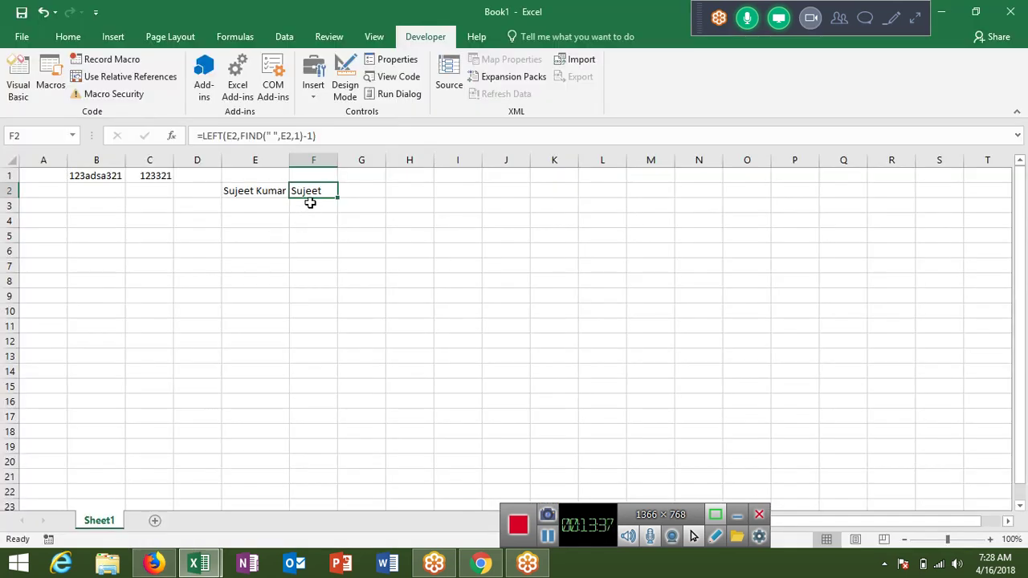
Step: Enter =L_N(E2) in G2 and compare its result with E2 and F2's LEFT formula
click(351, 193)
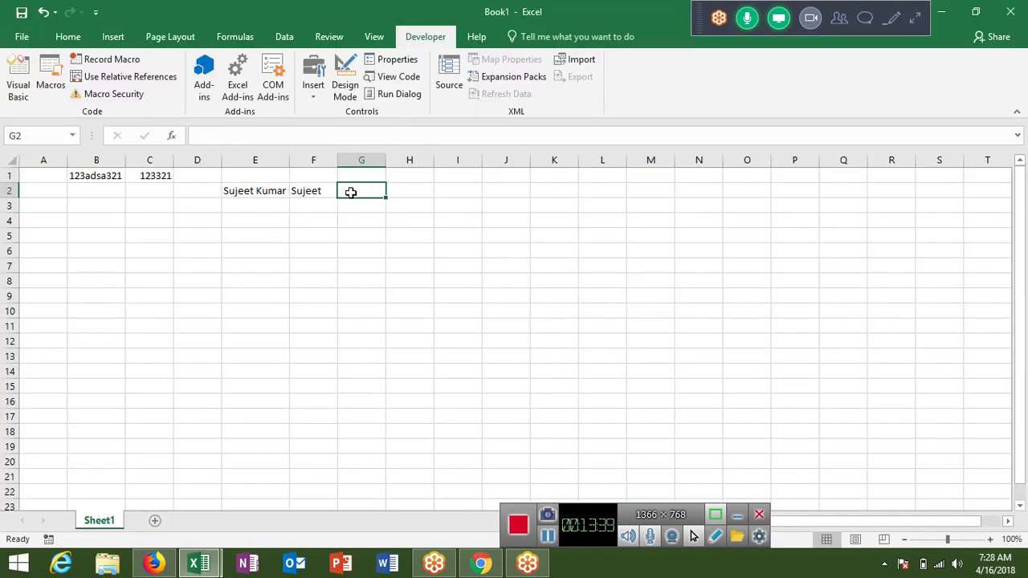
text(=LEN()
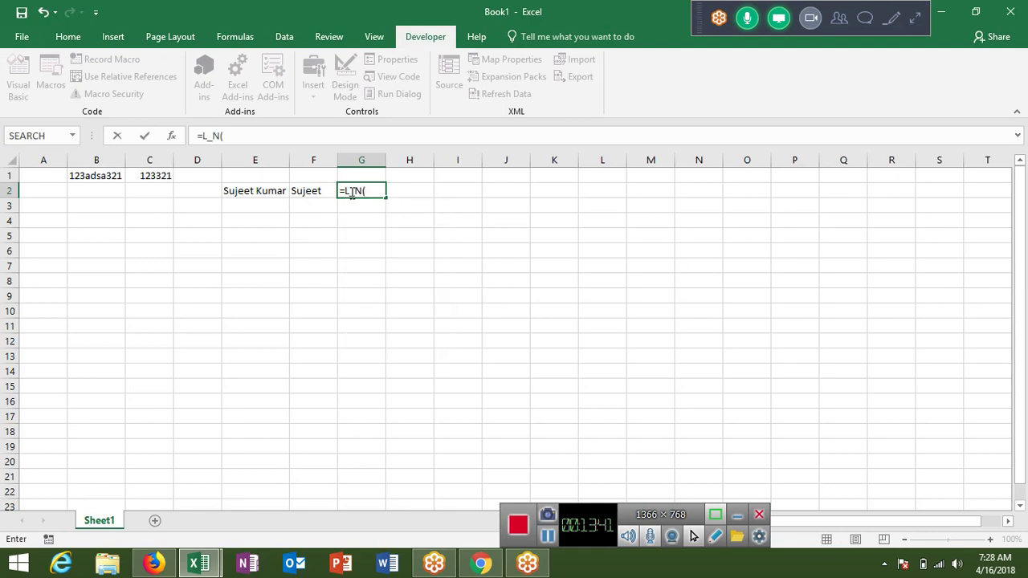
key(Left)
key(Left)
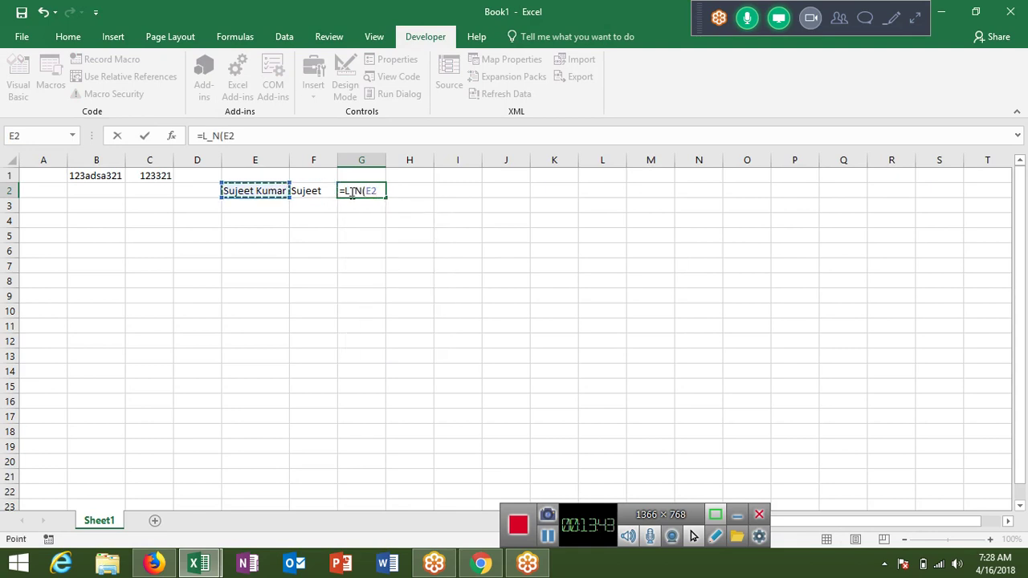
key(Return)
click(351, 193)
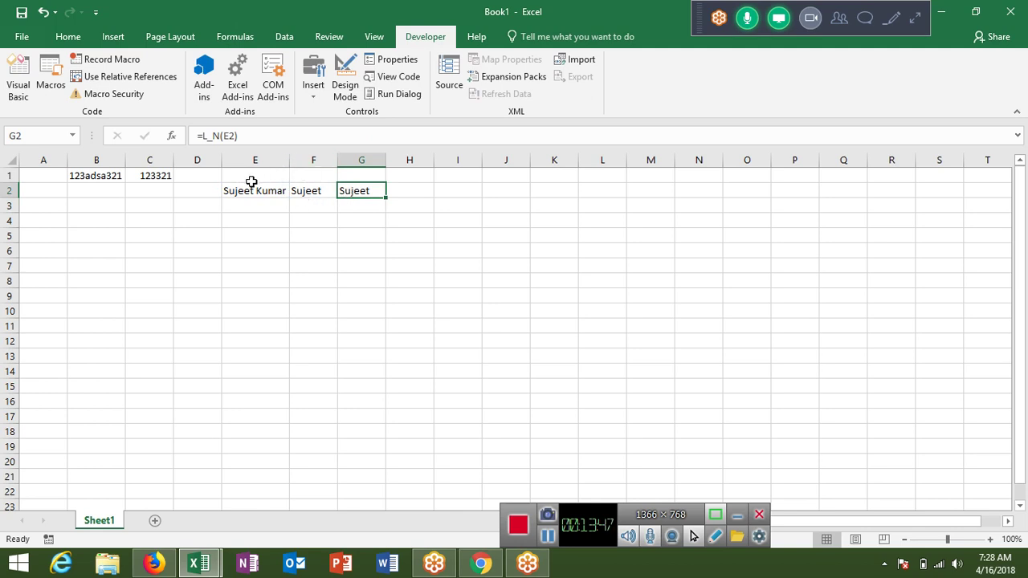
click(255, 190)
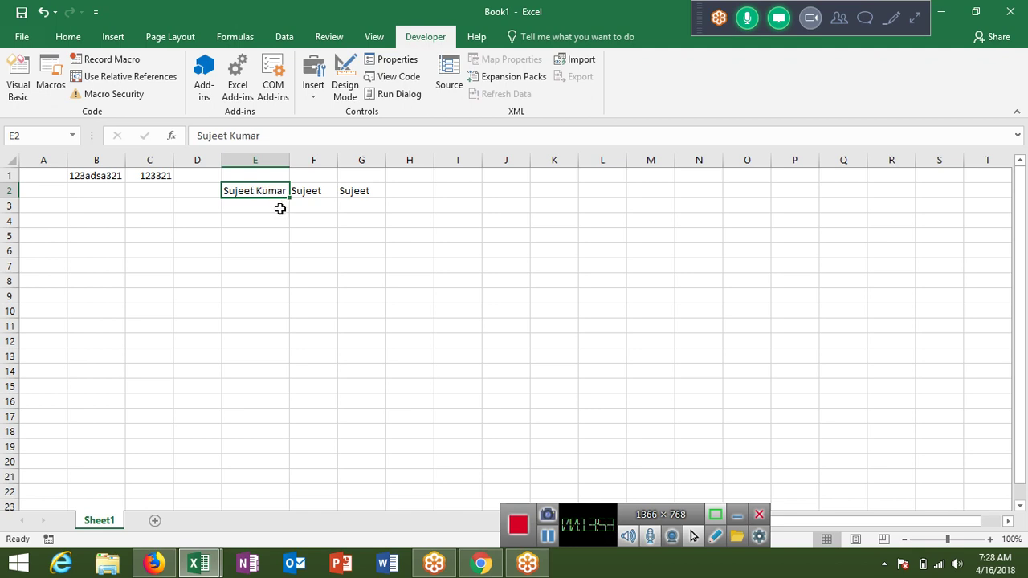
click(314, 191)
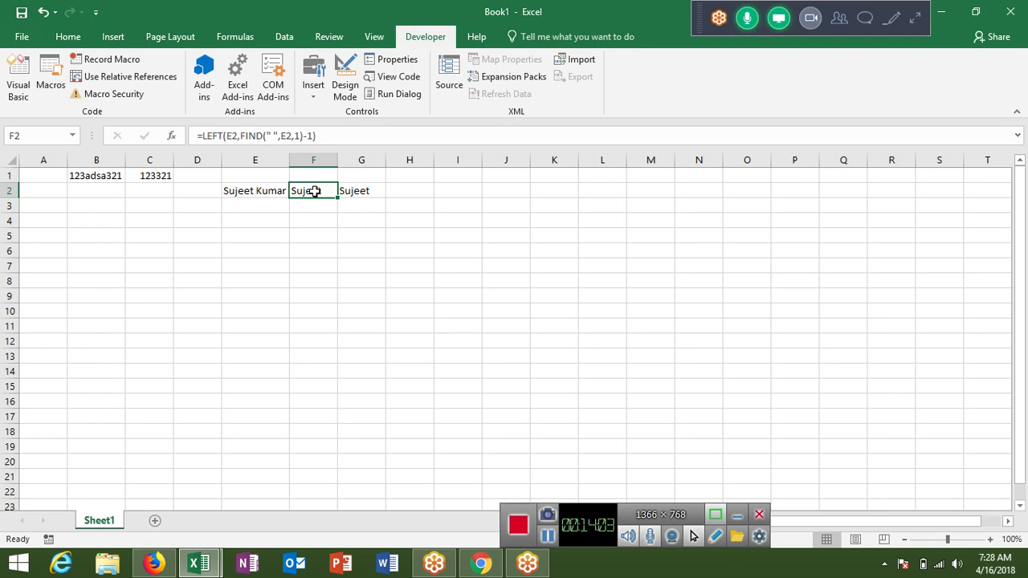
Step: Switch to Chrome and open the INSTRREV page from TechOnTheNet's VBA functions list
key(alt+Tab)
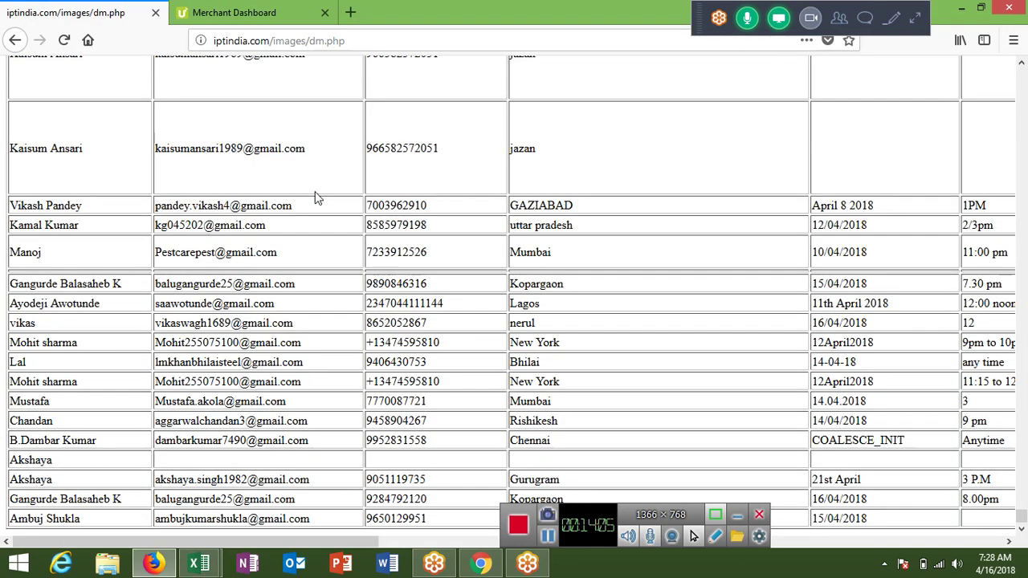
key(alt+Tab)
key(alt+Tab)
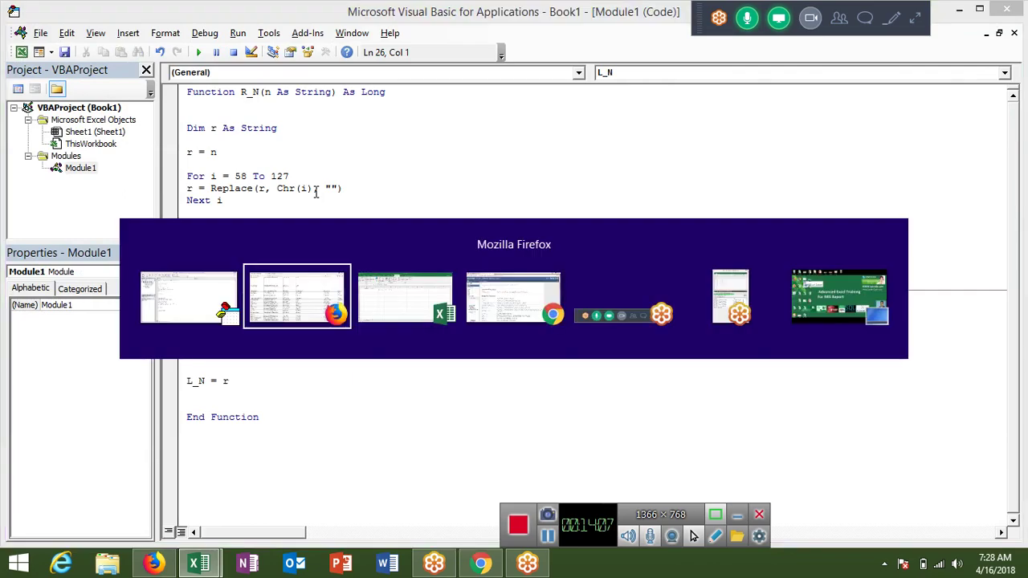
key(alt+Tab)
key(alt+Tab)
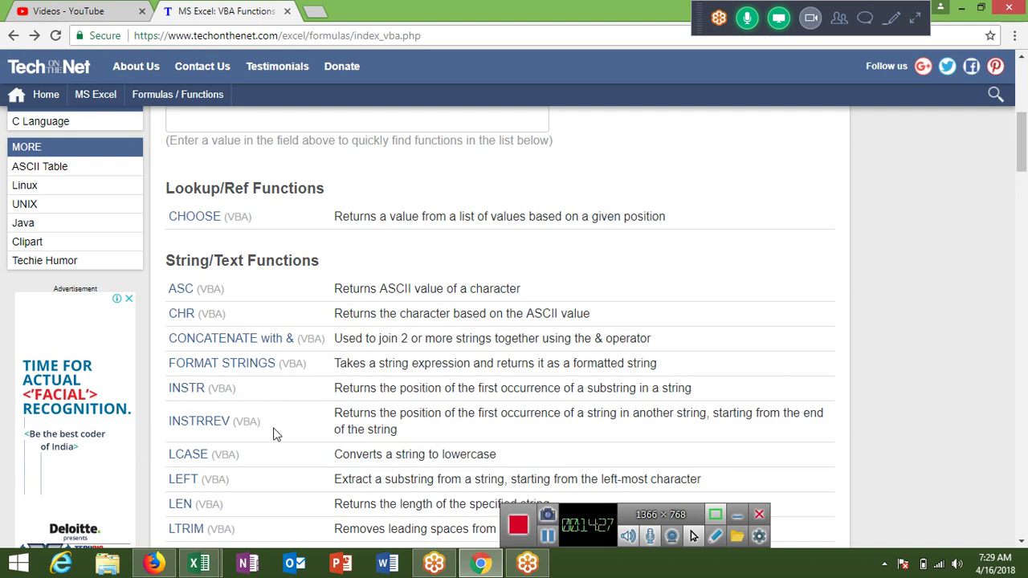
click(234, 431)
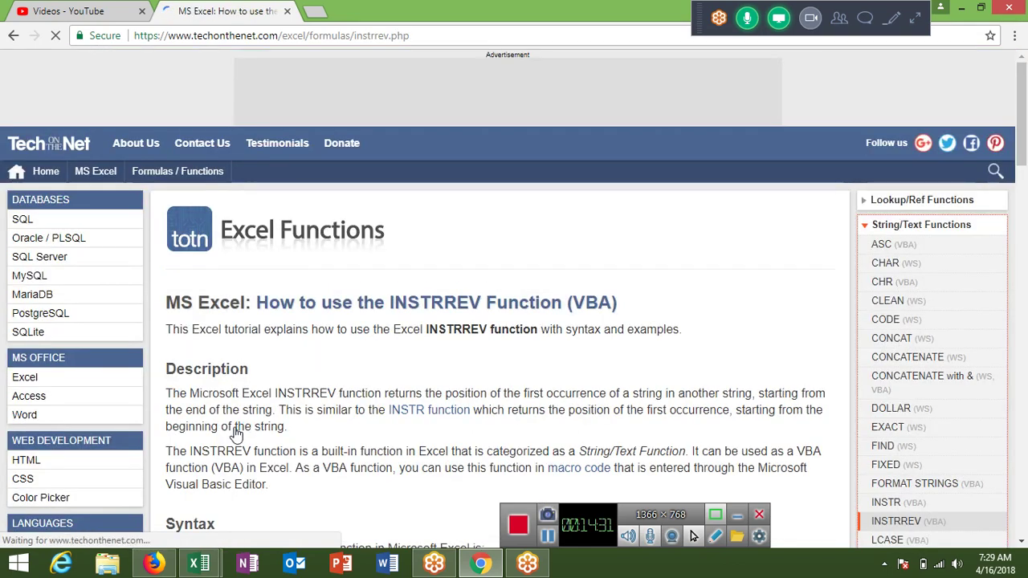
Step: Below L_N, start a new function R_Name(n As String)
key(alt+Tab)
key(Down)
key(Down)
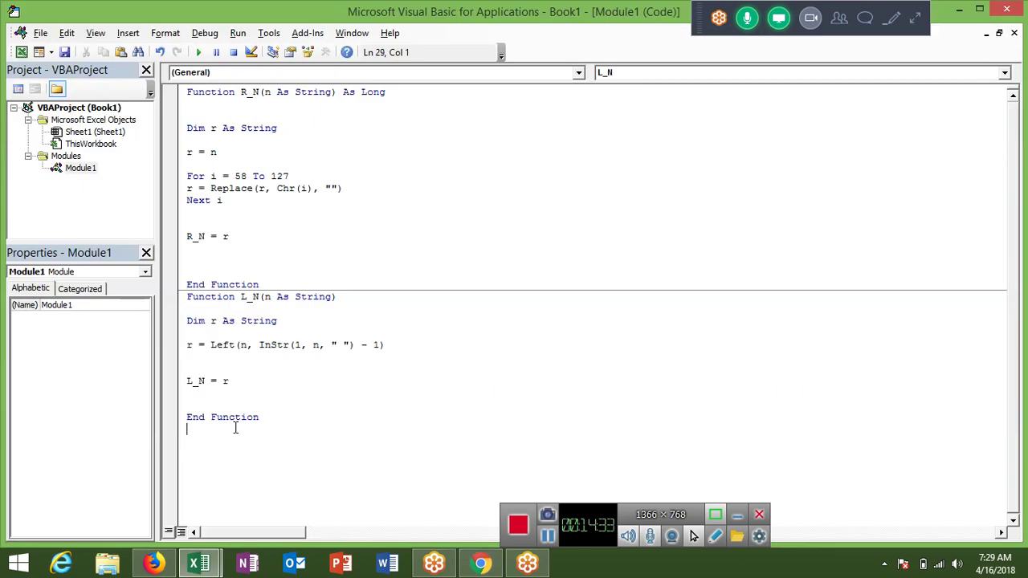
key(Return)
key(Return)
key(Return)
key(Return)
key(Return)
key(Return)
key(Return)
key(Return)
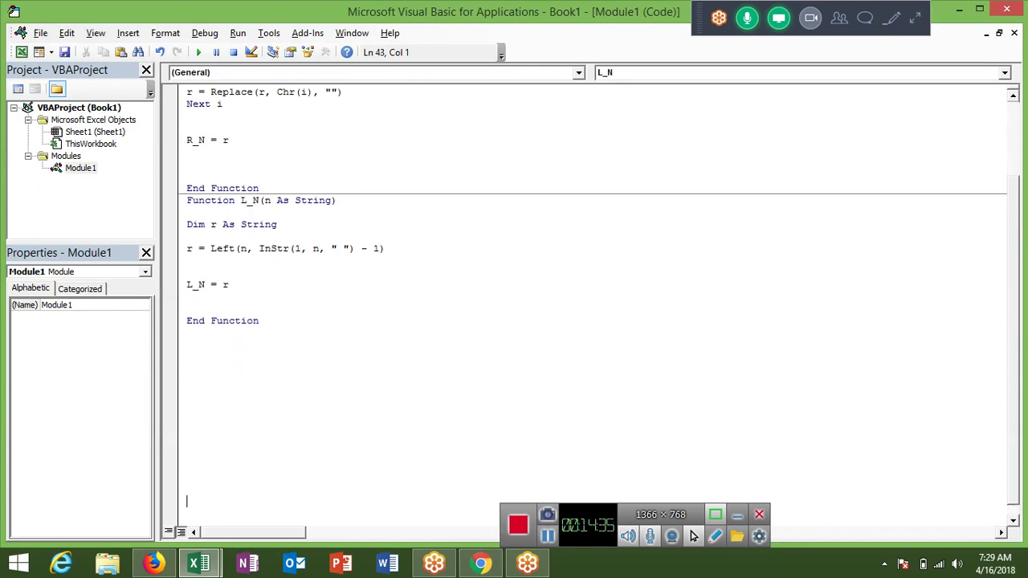
key(BackSpace)
key(BackSpace)
key(BackSpace)
text(fu)
text(nction )
text(R)
text(_Name)
text(()
text(n as )
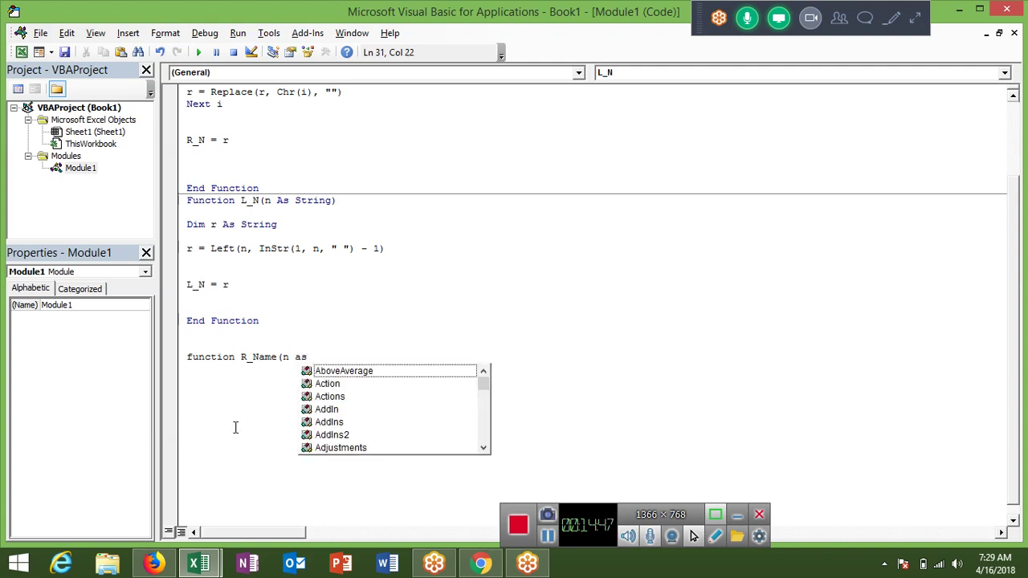
text(st)
key(BackSpace)
text(t)
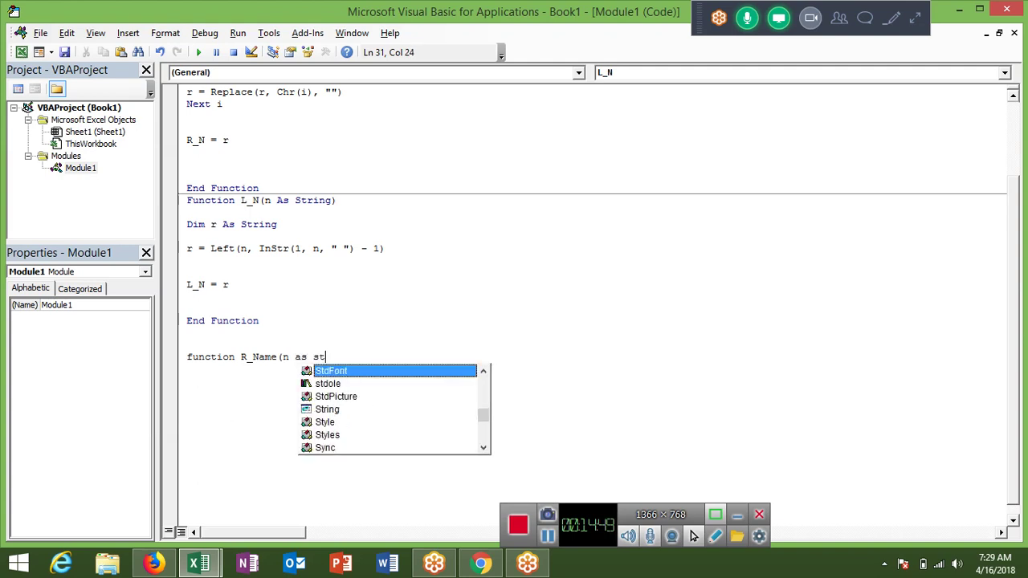
text(r)
key(Tab)
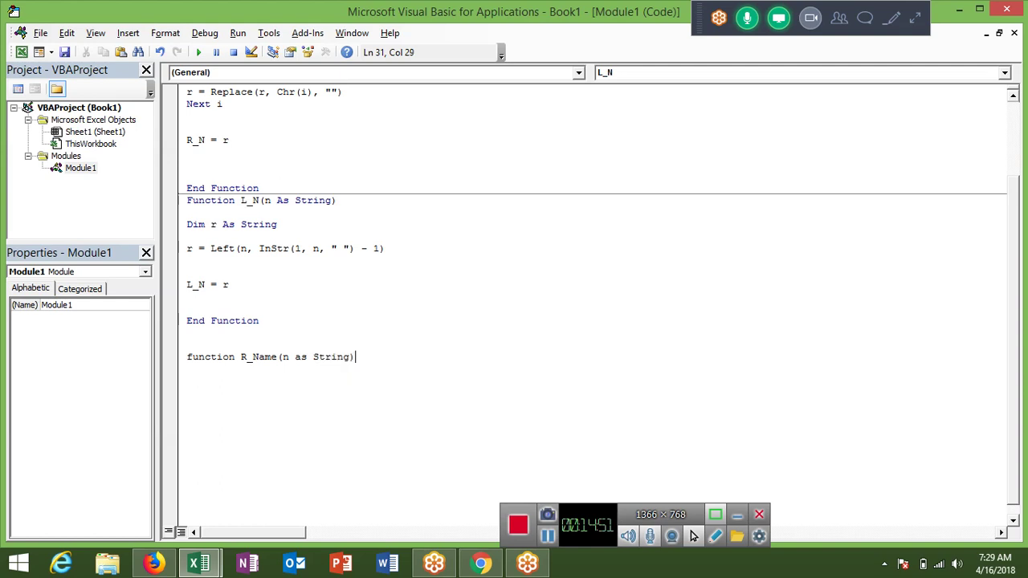
key(Return)
key(Return)
key(Return)
key(Return)
key(Return)
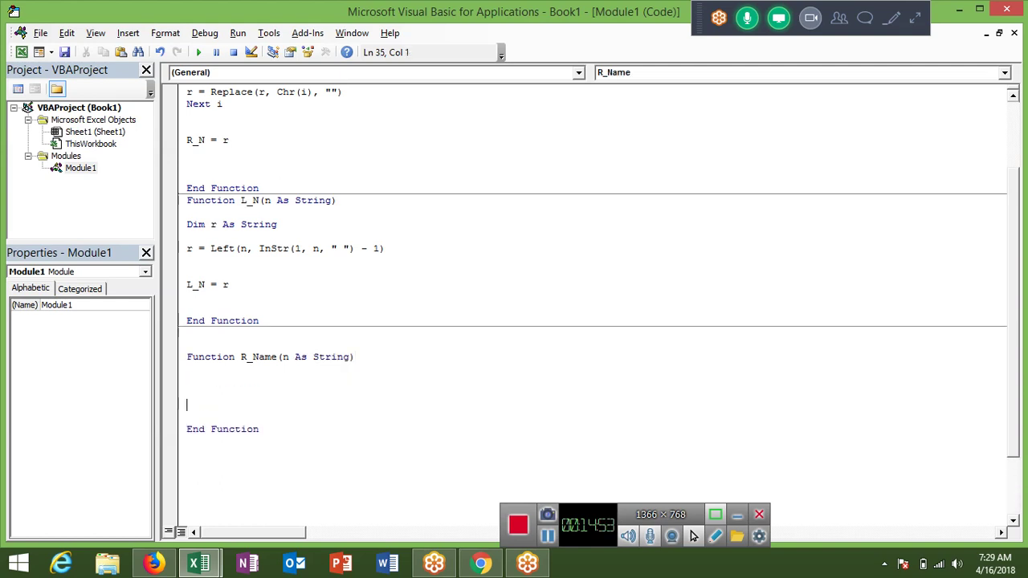
Step: Copy L_N's Dim and Left lines into R_Name and change InStr to InStrRev
key(Up)
key(Up)
key(Up)
key(Down)
key(shift+Down)
key(shift+Down)
key(shift+Down)
key(Down)
key(Down)
key(Down)
key(ctrl+v)
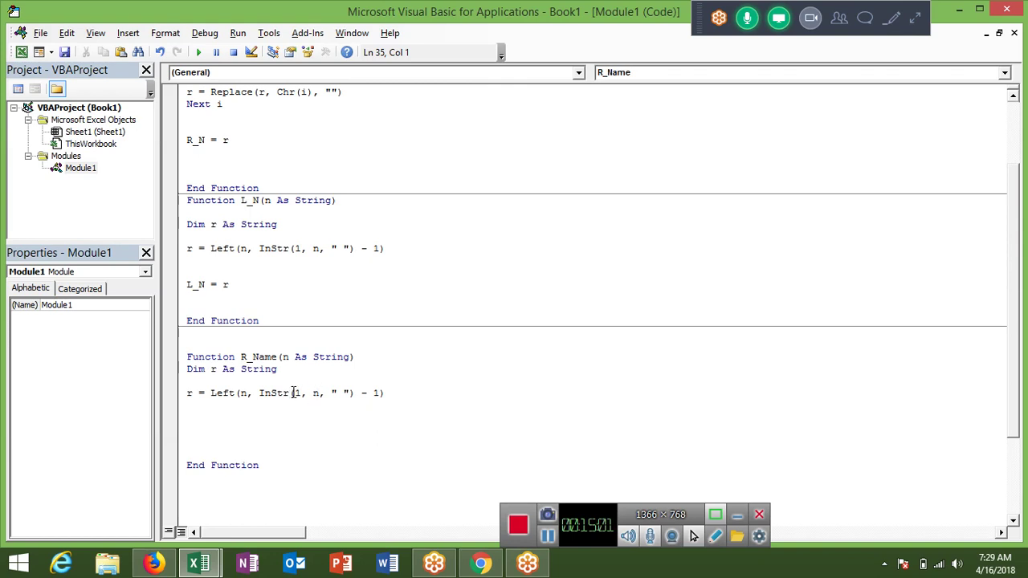
click(291, 394)
text(r)
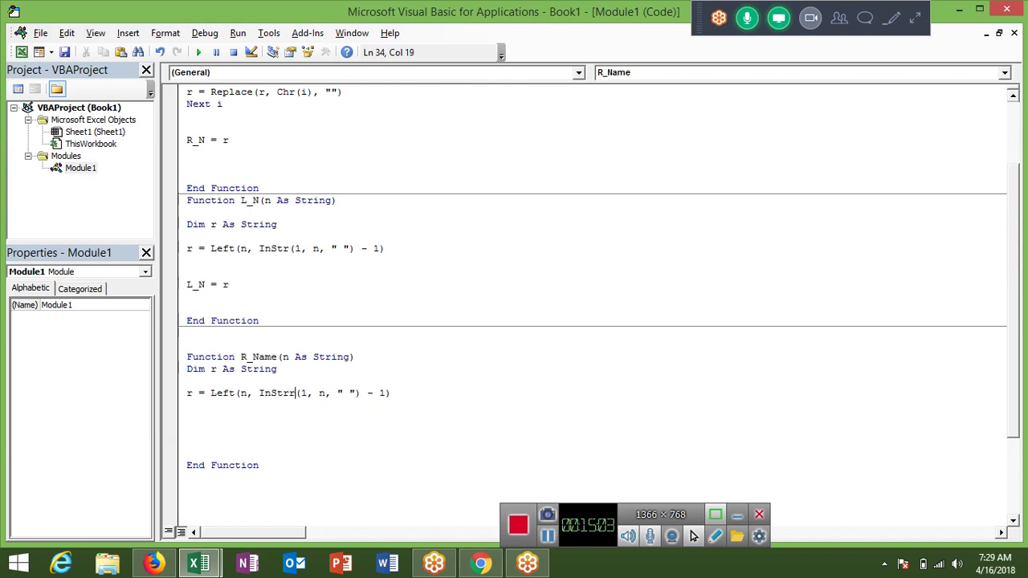
text(ev)
key(Down)
Step: Review the INSTRREV VBA examples, like InStrRev("alphabet", "a") returning 5, then return to VBA
key(alt+Tab)
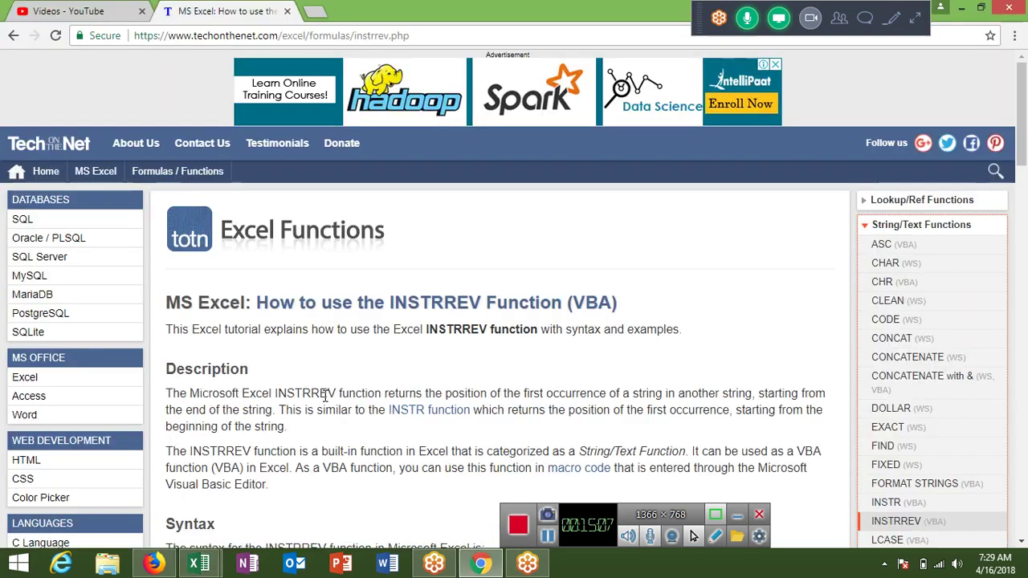
scroll(323, 395, down, 1)
scroll(324, 395, down, 3)
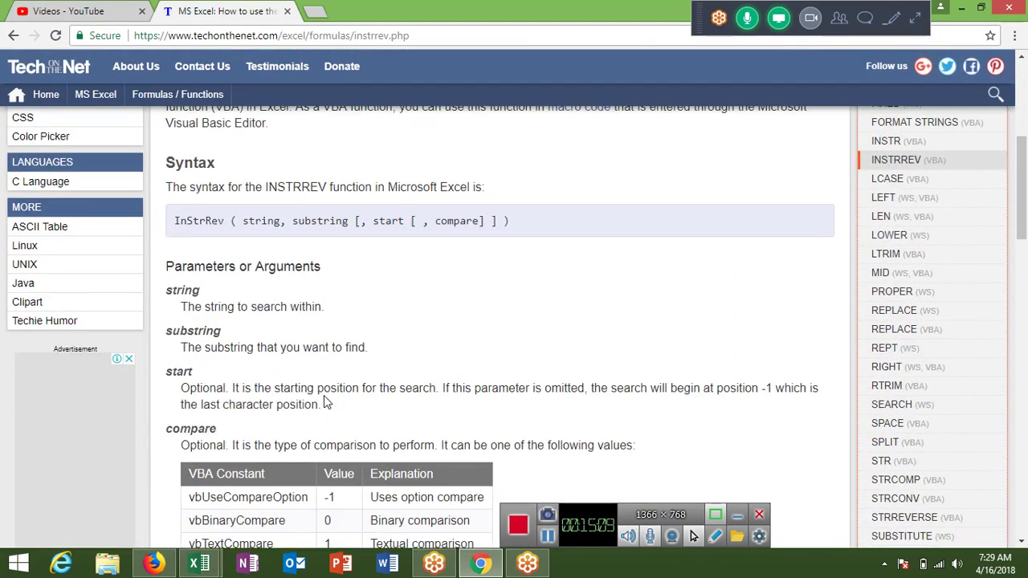
scroll(324, 395, down, 3)
scroll(323, 399, down, 6)
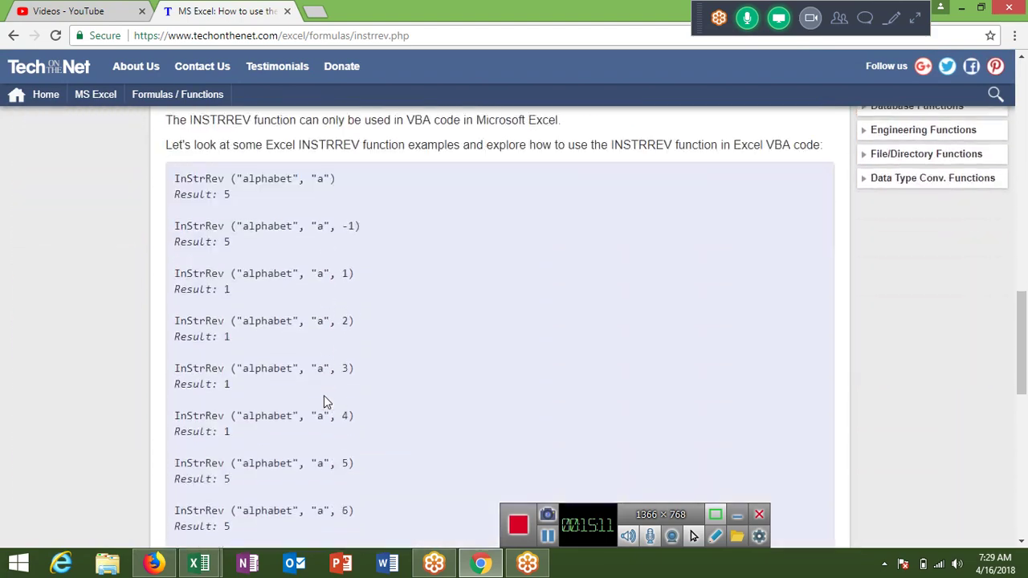
scroll(323, 395, up, 1)
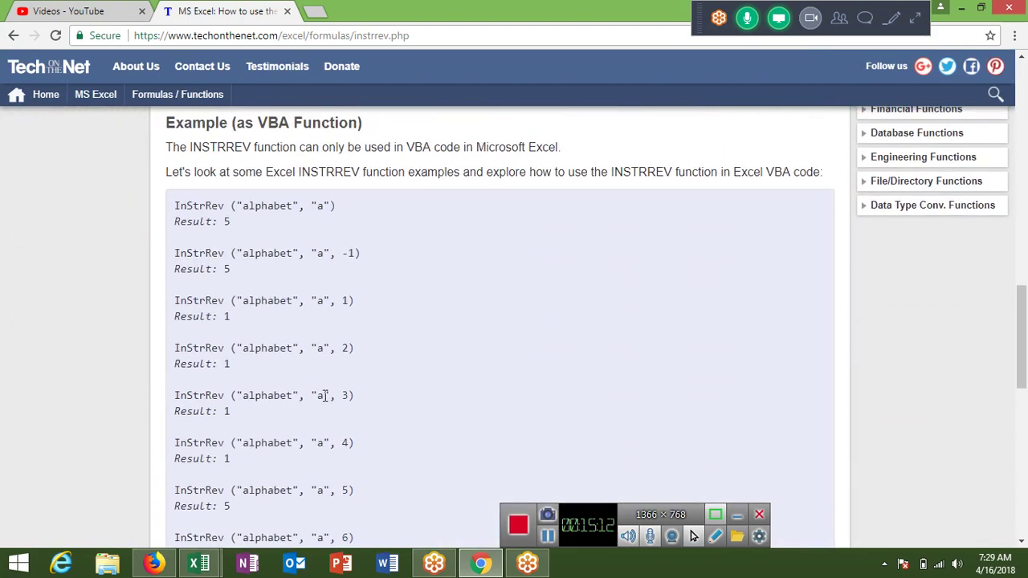
double_click(249, 205)
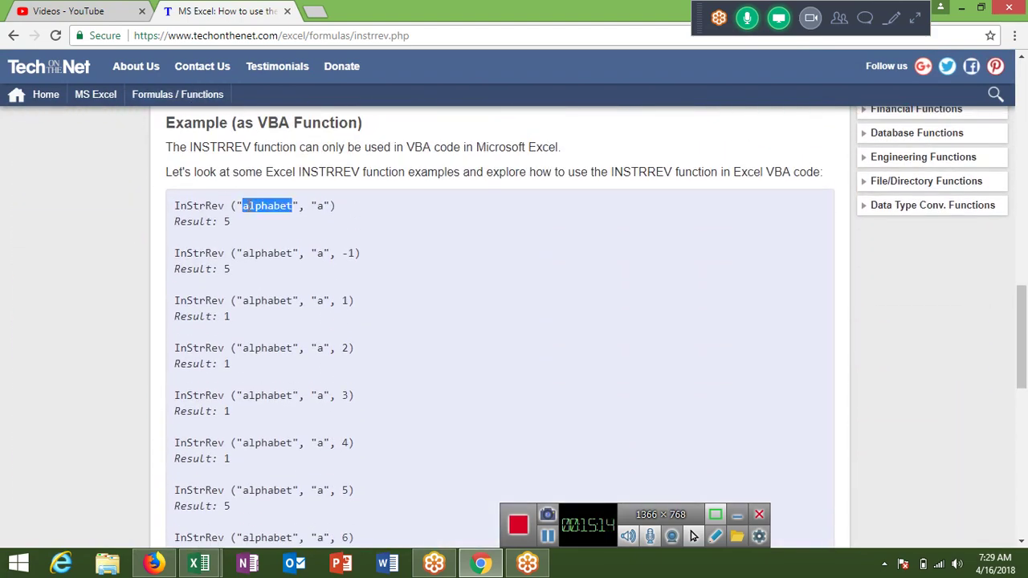
double_click(315, 208)
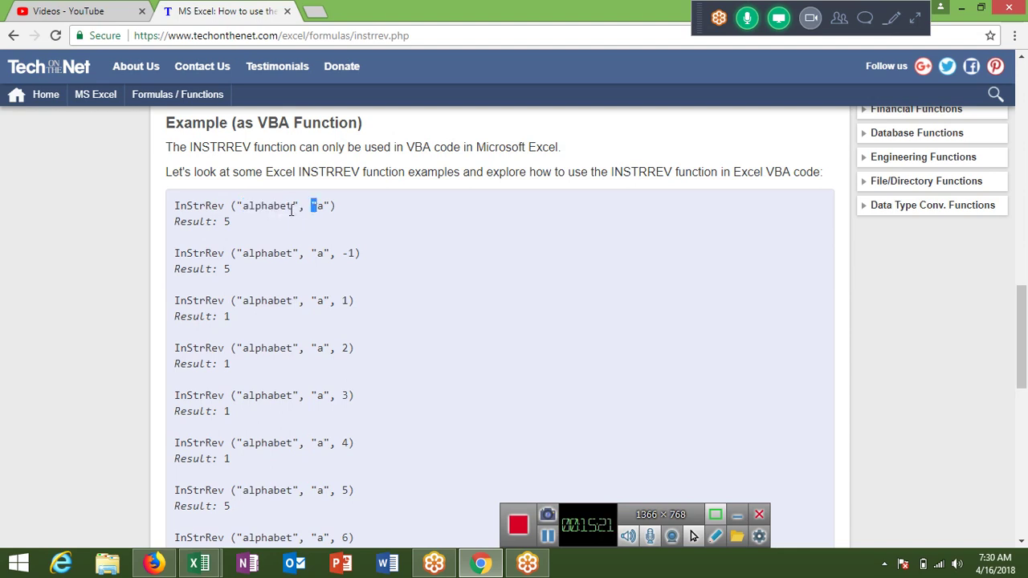
key(alt+Tab)
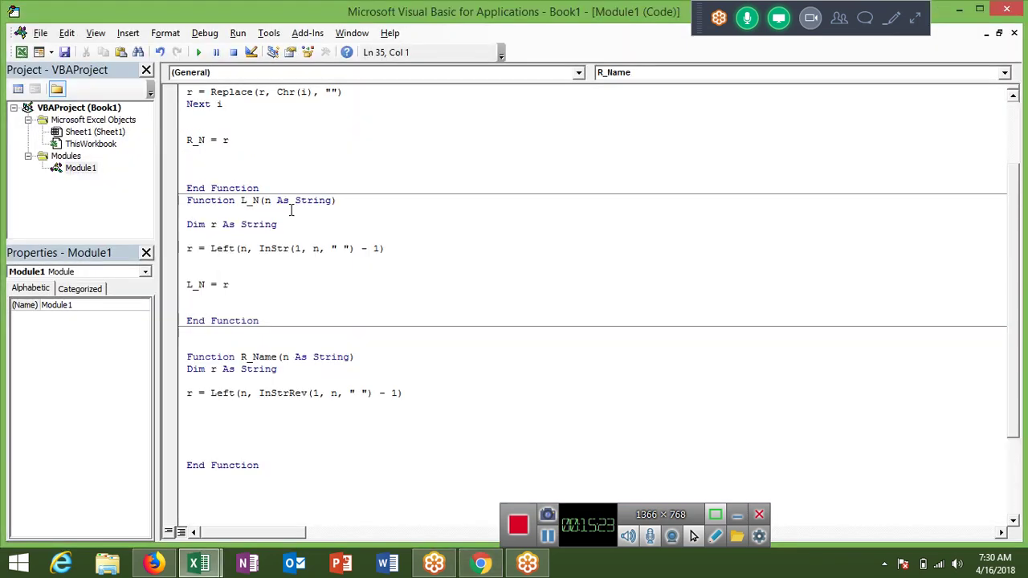
Step: Remove the 1 start argument from InStrRev and the trailing - 1 in R_Name
click(319, 393)
key(BackSpace)
key(Delete)
key(Delete)
key(Right)
key(Right)
key(Right)
key(Right)
key(Right)
key(BackSpace)
click(310, 429)
click(382, 393)
key(BackSpace)
key(BackSpace)
key(BackSpace)
key(BackSpace)
key(BackSpace)
key(BackSpace)
key(BackSpace)
key(BackSpace)
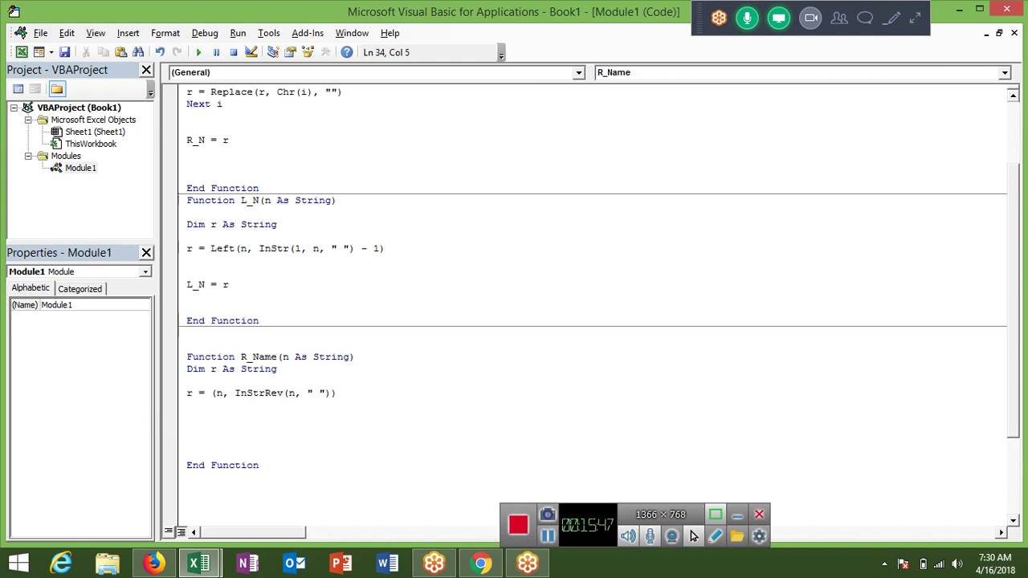
Step: Change Left to Right and insert Len(r) - before InStrRev(n, " ")
text(right)
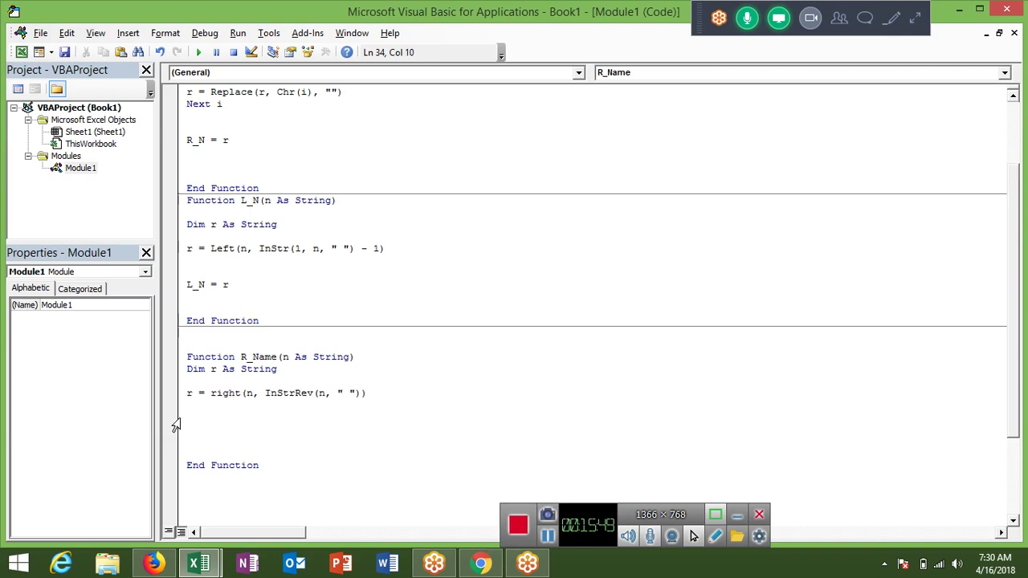
click(265, 393)
text(len)
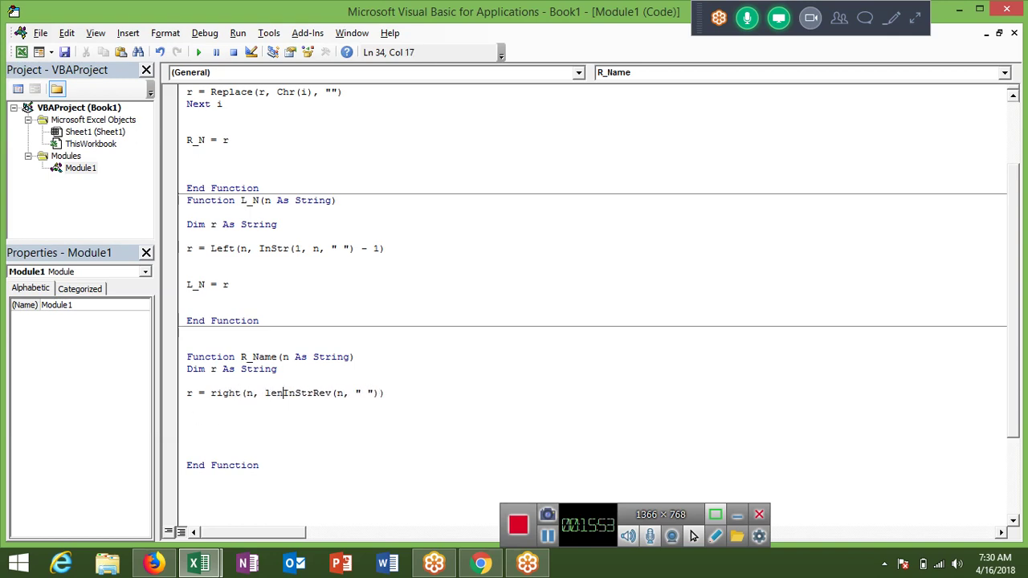
text(()
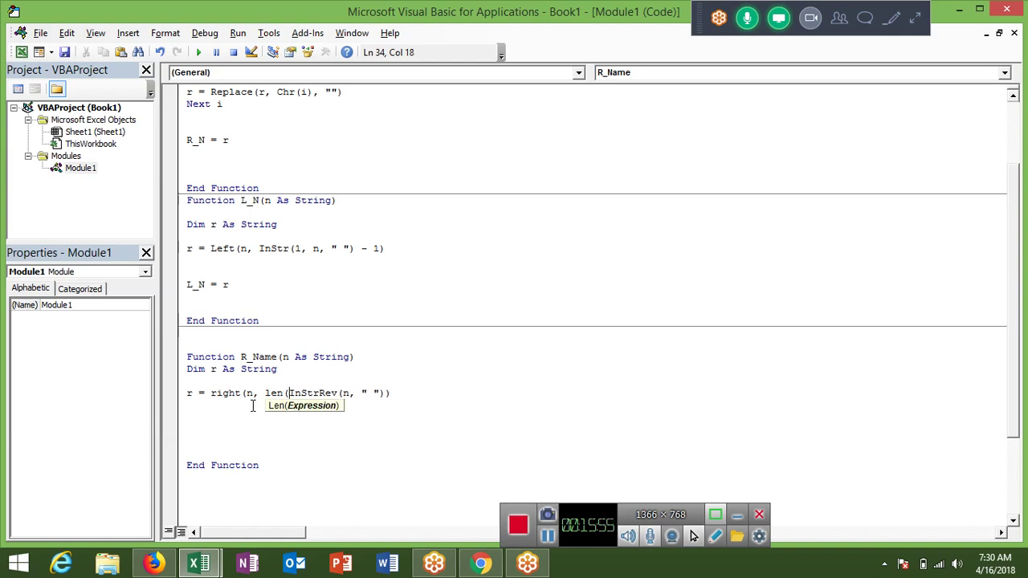
text(r)
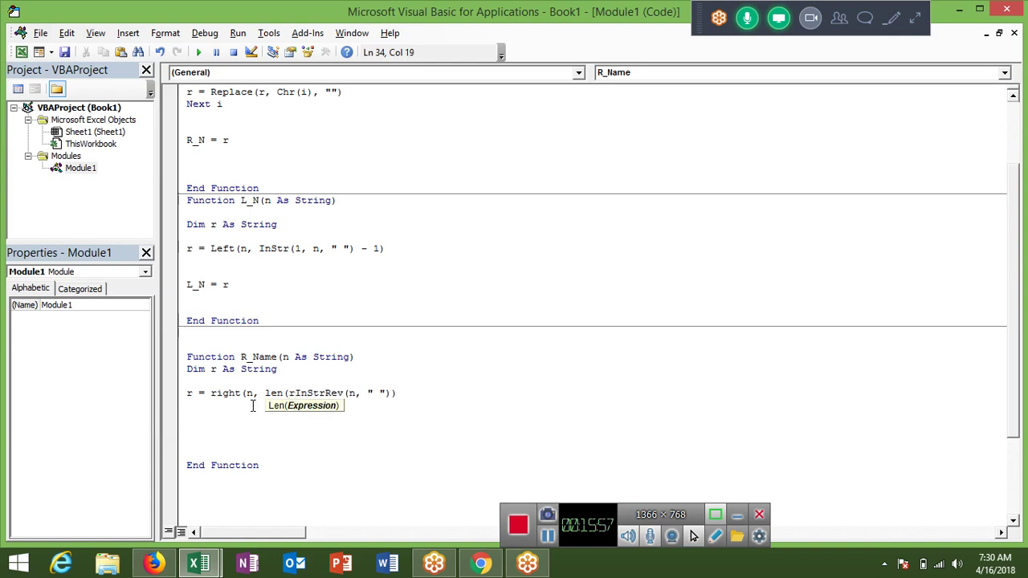
text()-)
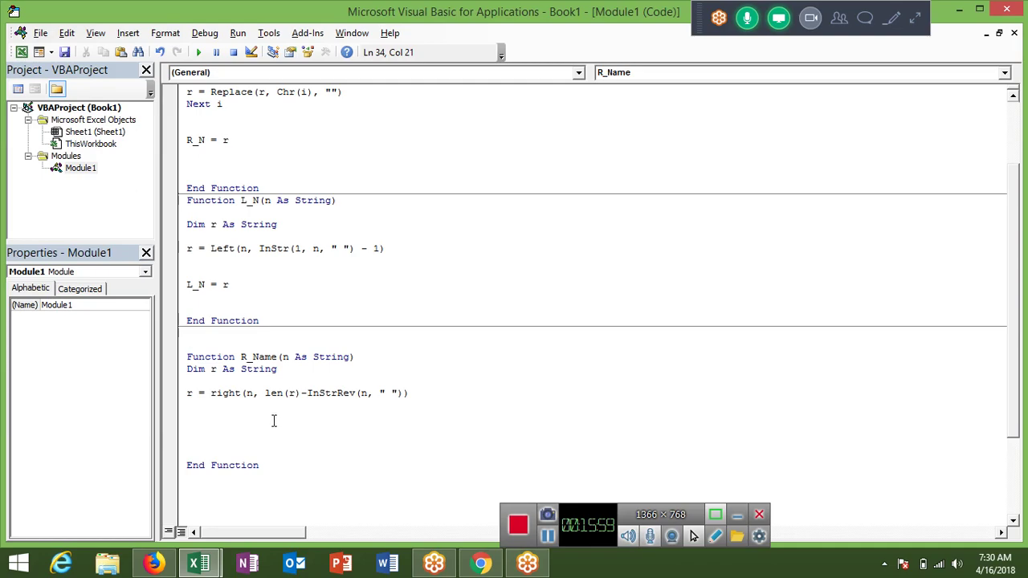
click(280, 429)
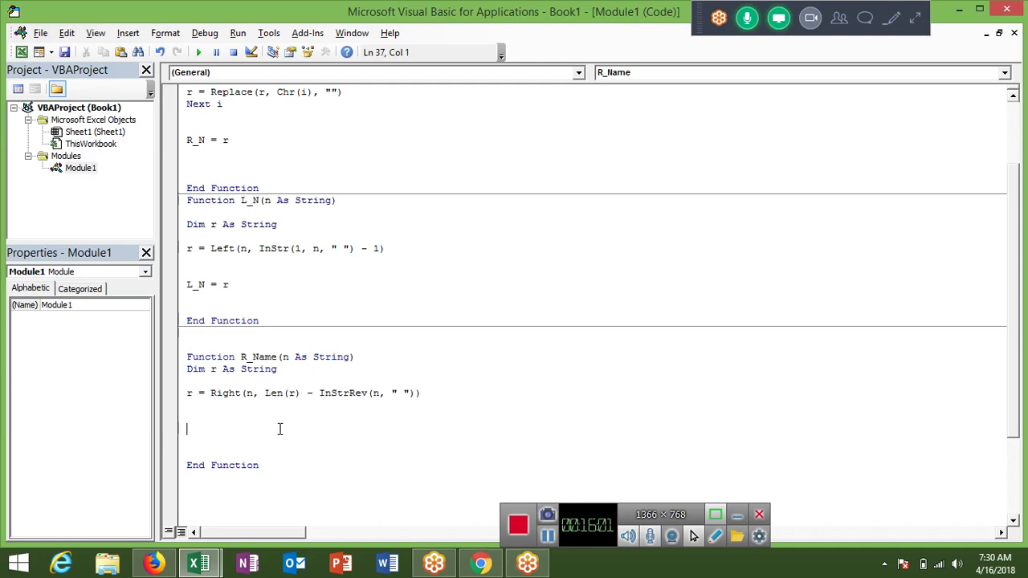
key(alt+Tab)
Step: Enter =R_Name(E2) in cell F3
key(alt+Tab)
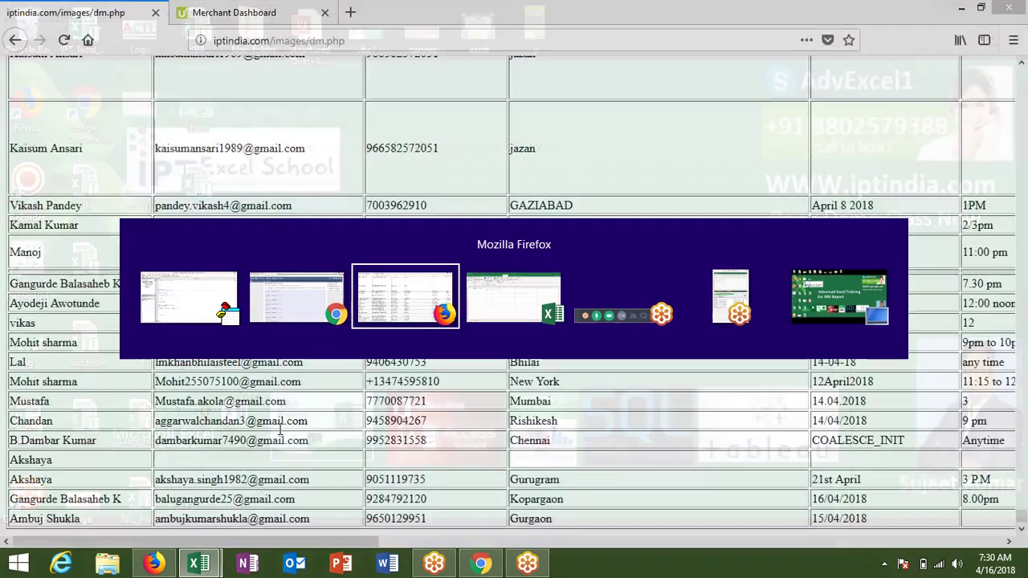
key(alt+Tab)
key(Down)
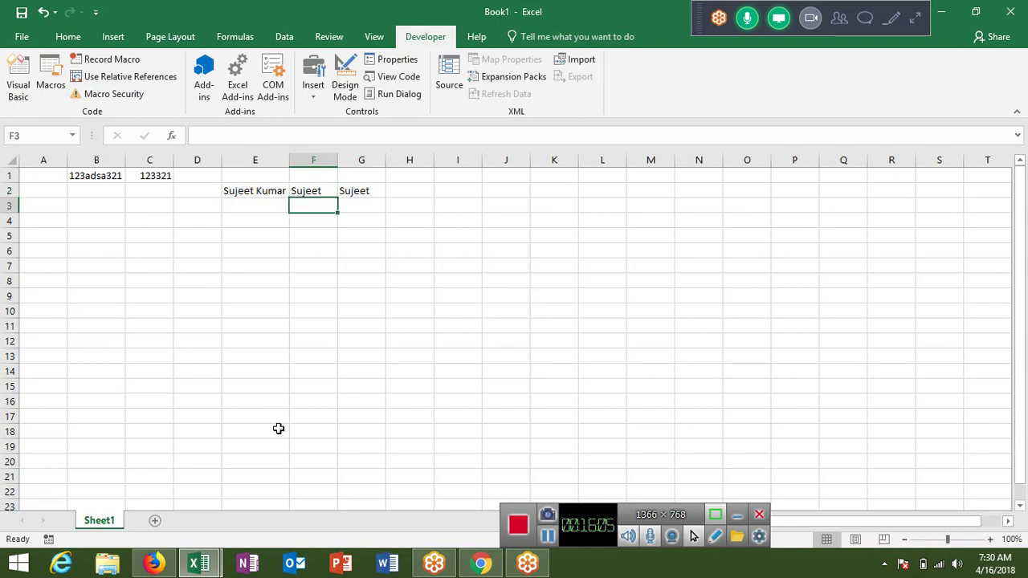
text(=r)
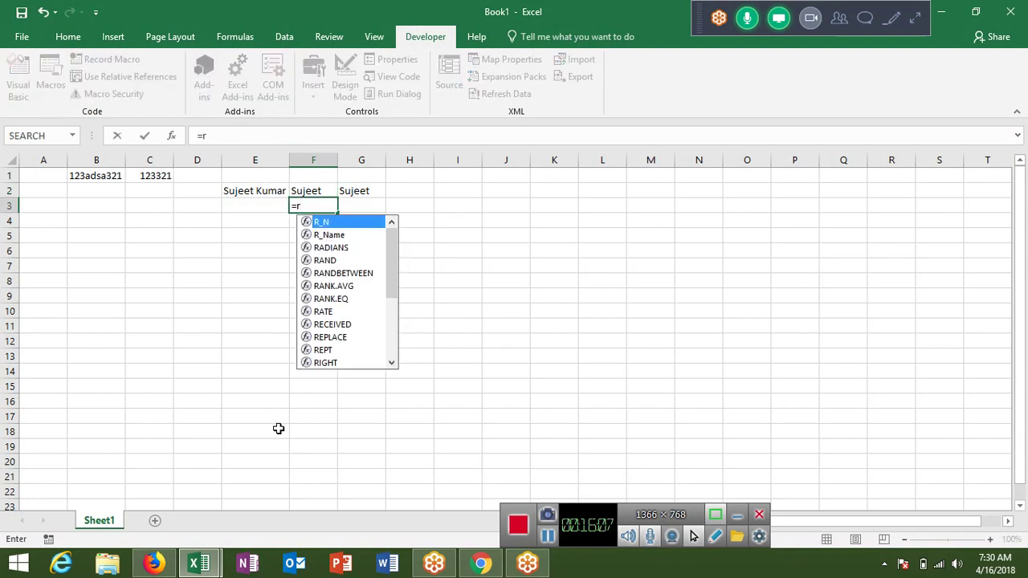
key(Down)
key(Tab)
key(Up)
key(Left)
key(Left)
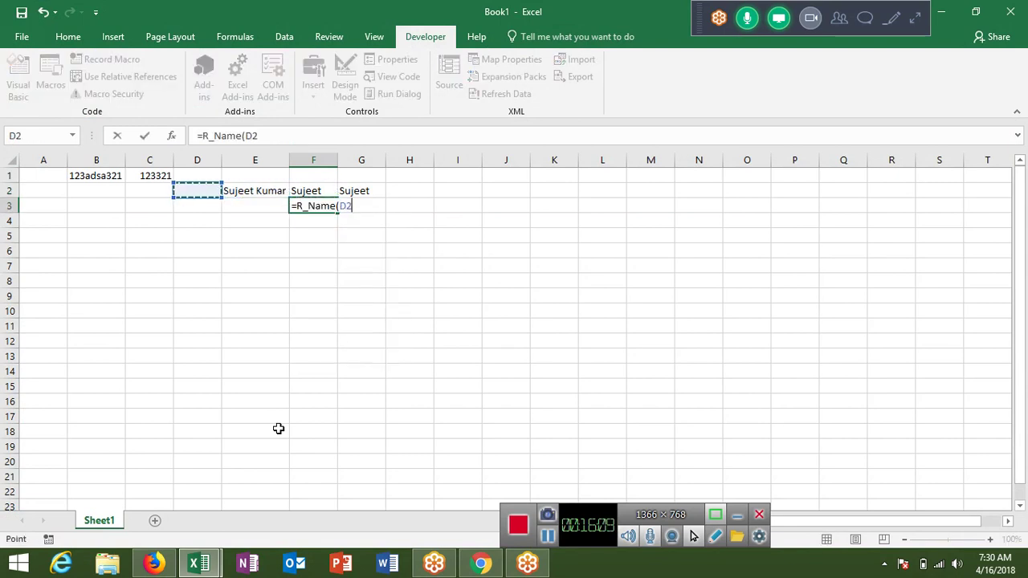
key(Right)
key(Return)
key(Up)
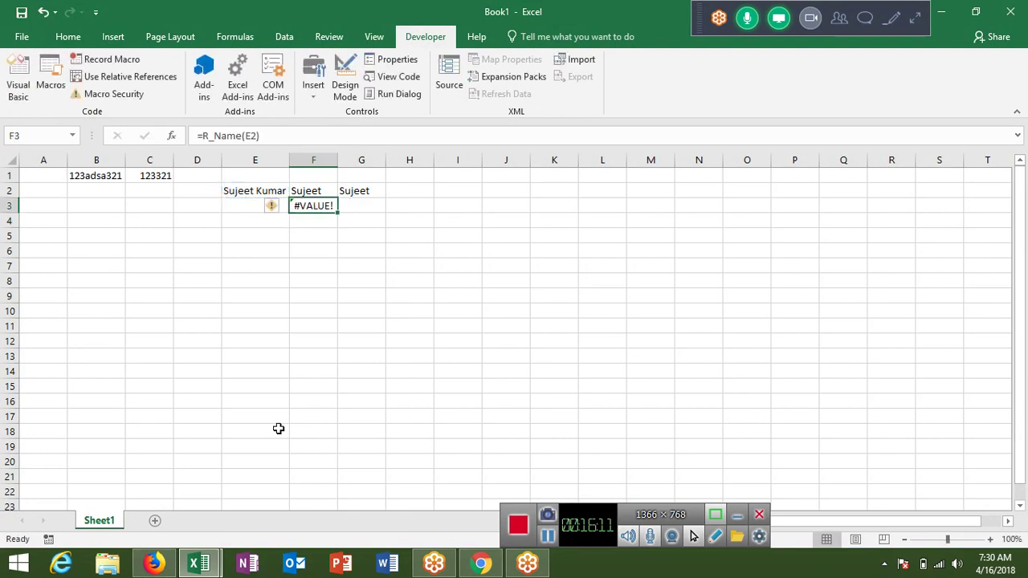
Step: Add R_Name = r to the function and re-enter F3's formula
key(alt+F11)
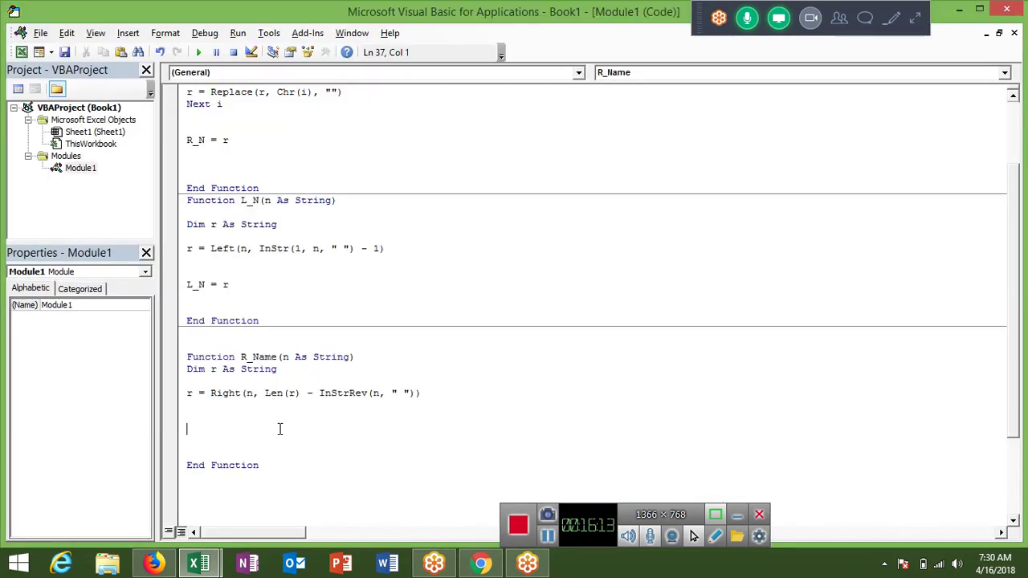
text(R)
text(_Name)
text(=)
text(r)
key(Return)
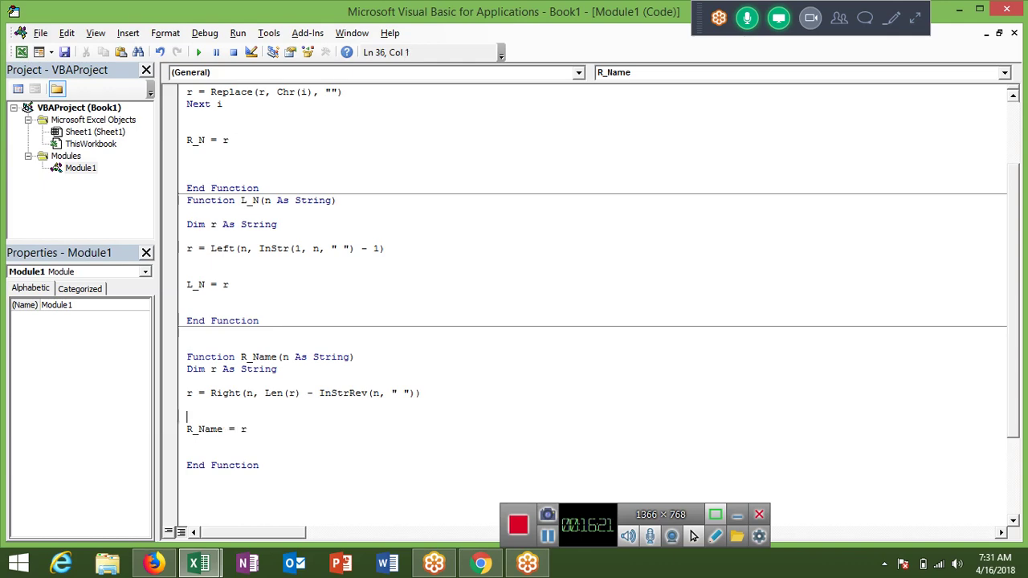
key(alt+F11)
double_click(298, 205)
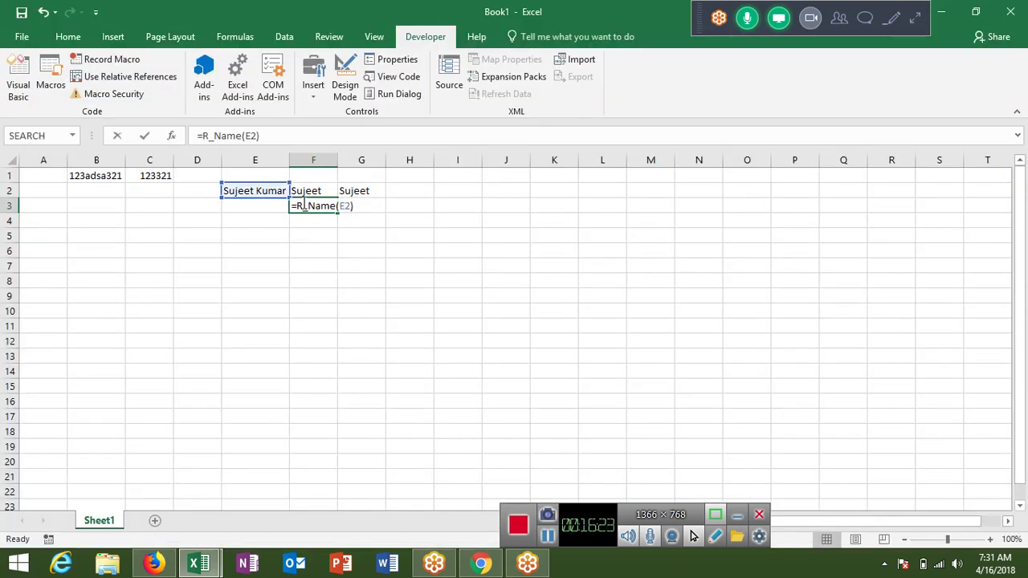
key(Return)
click(302, 204)
Step: Change Len(r) to Len(n) in R_Name and re-enter F3 to show the last name
key(alt+F11)
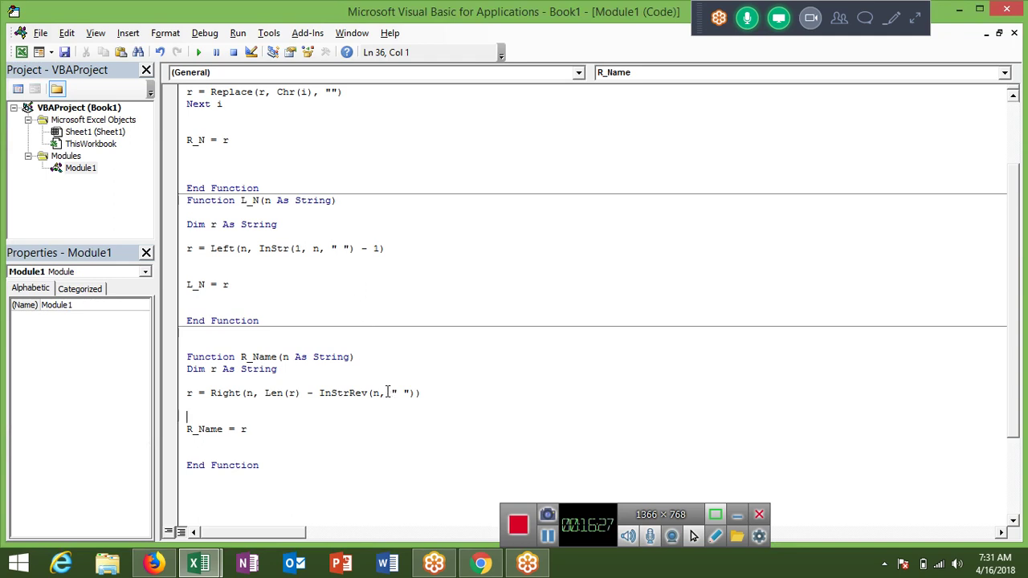
click(298, 392)
key(BackSpace)
text(n)
click(275, 433)
key(alt+F11)
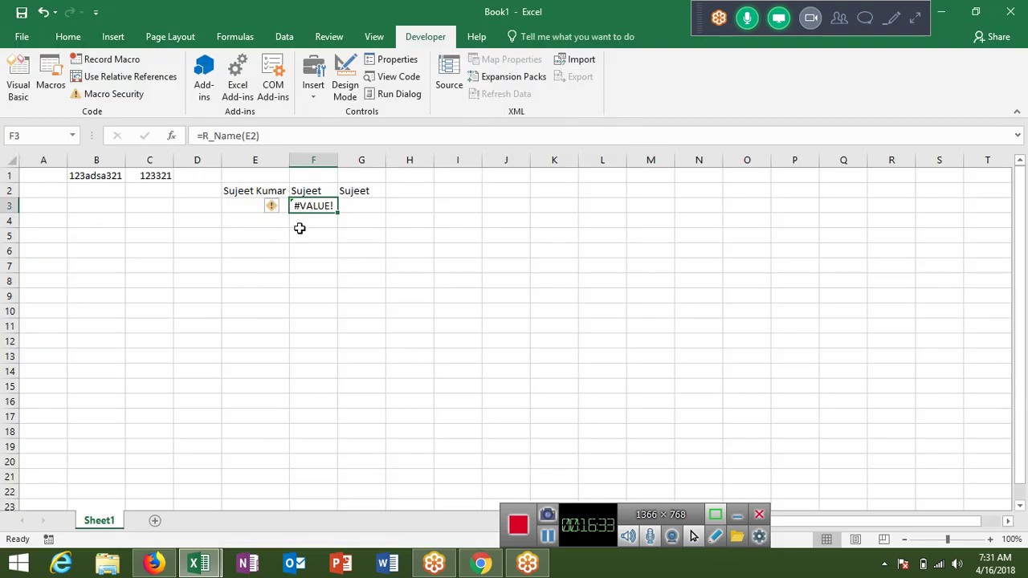
double_click(307, 207)
key(Return)
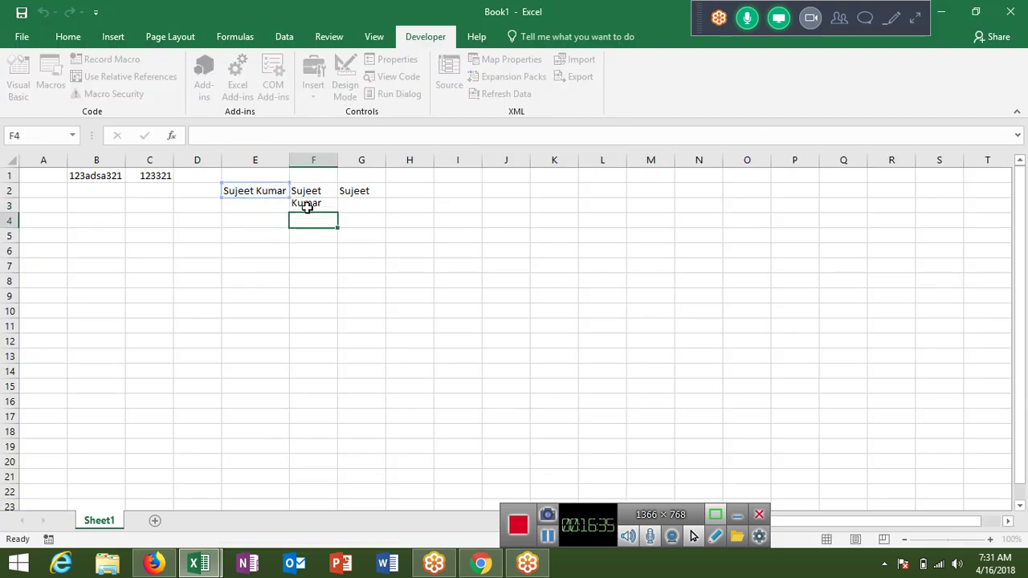
click(297, 207)
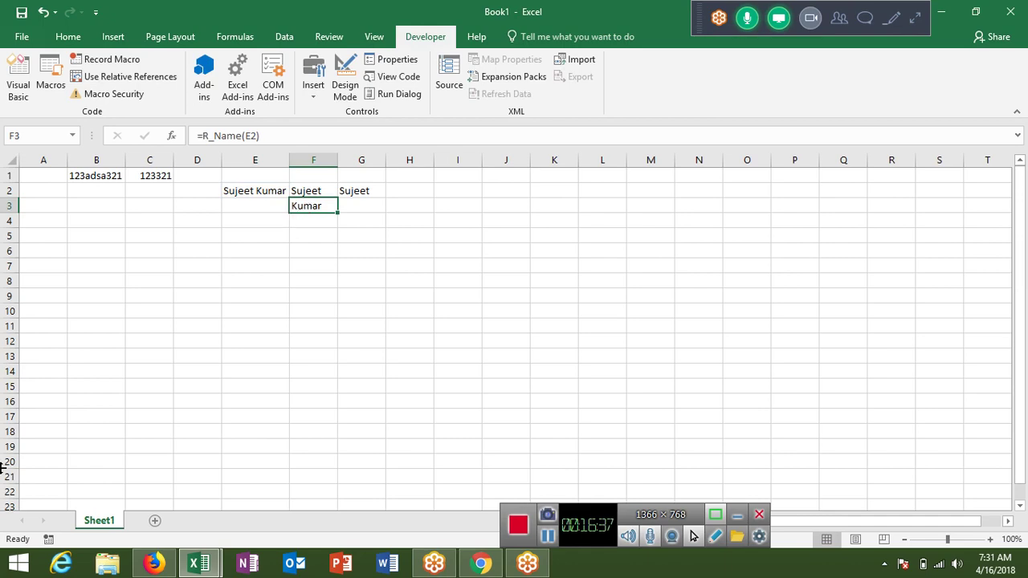
key(alt+F11)
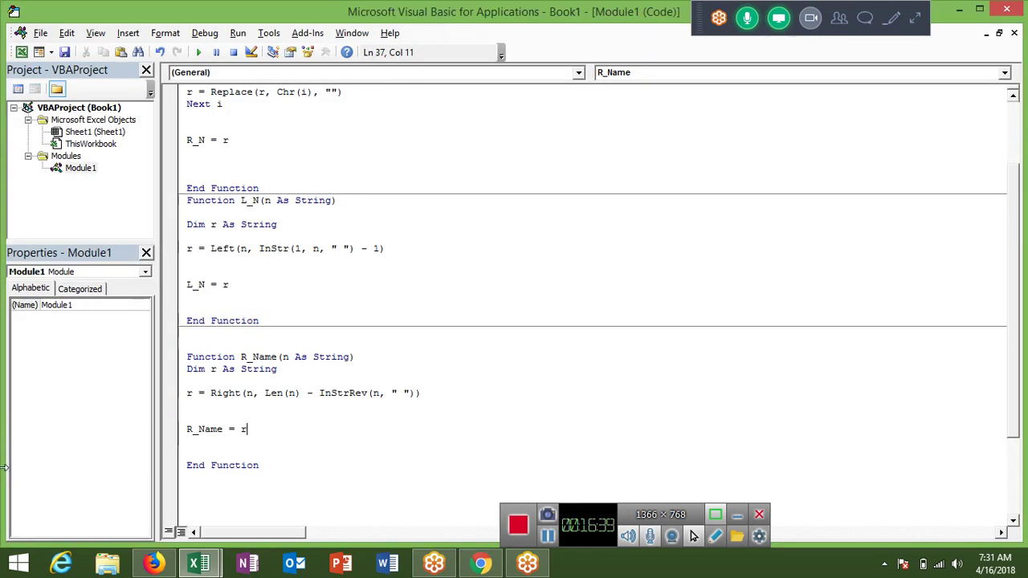
key(alt+Tab)
key(alt+Tab)
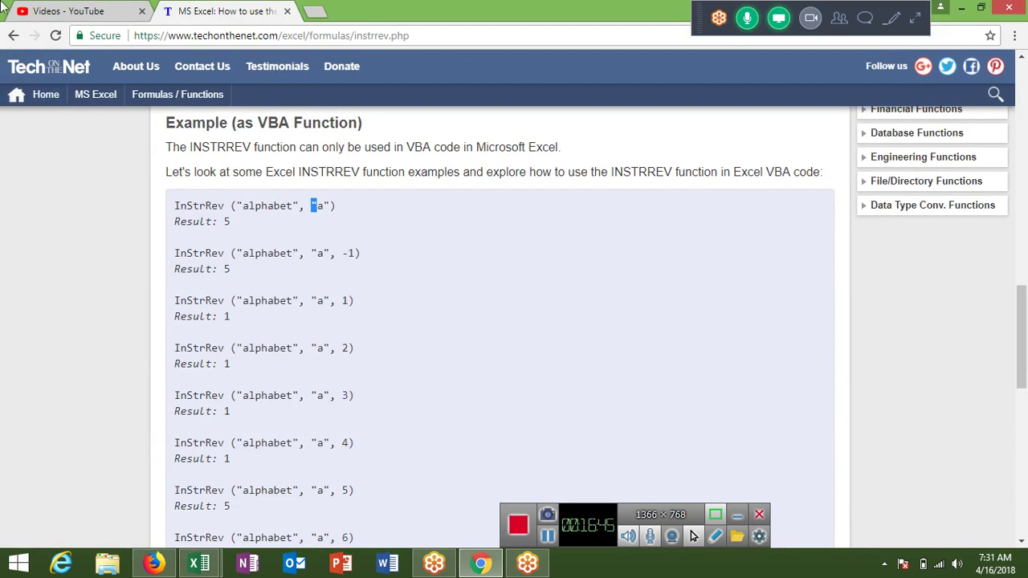
Step: Return to TechOnTheNet's VBA functions index and scroll to String/Text Functions
click(13, 36)
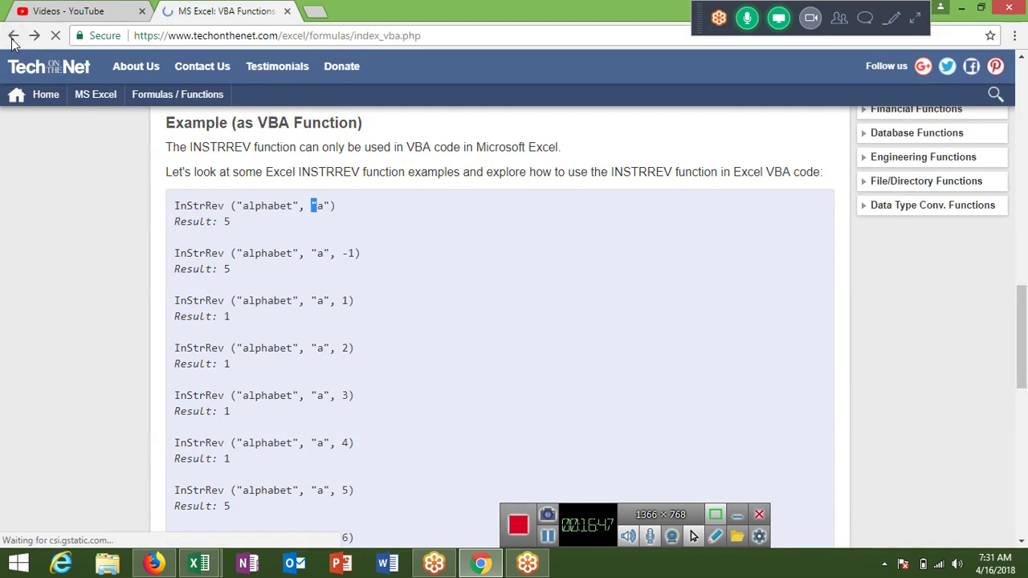
click(13, 36)
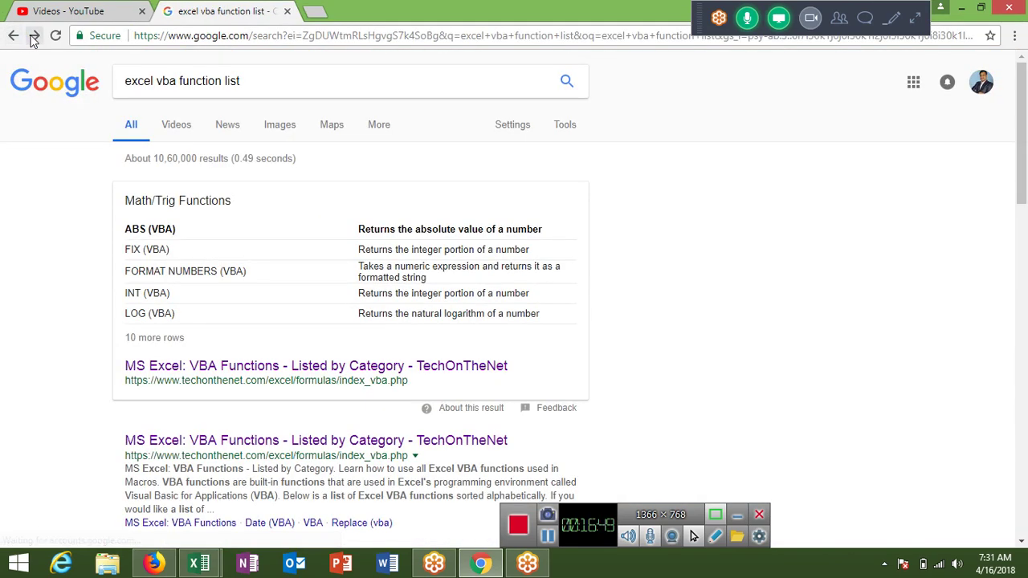
click(34, 37)
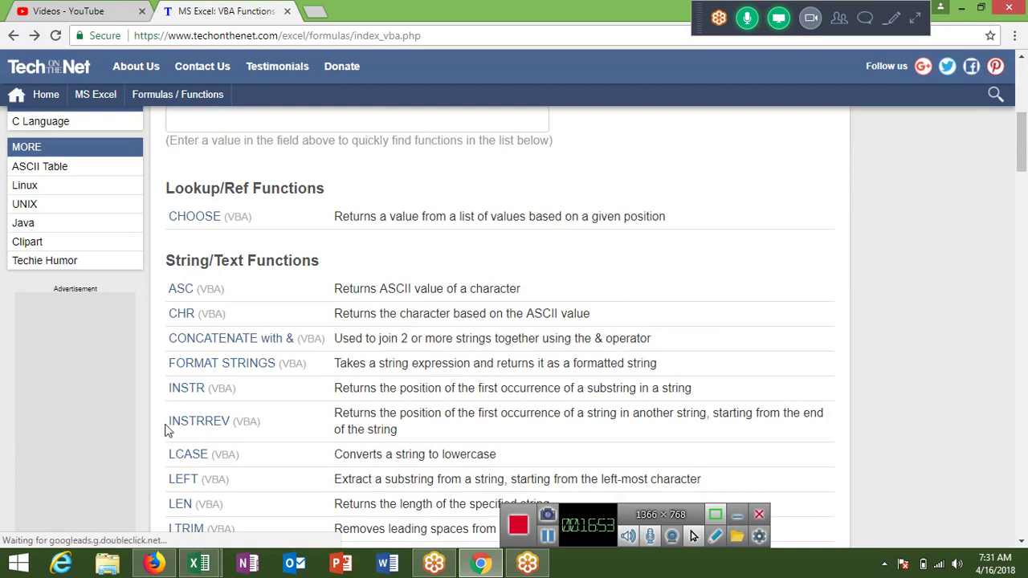
scroll(166, 432, down, 3)
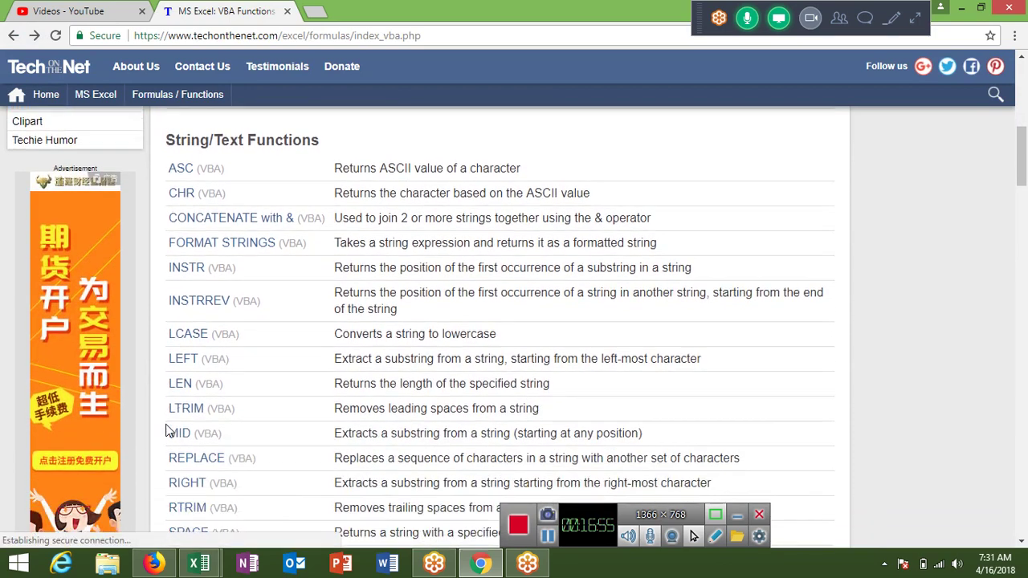
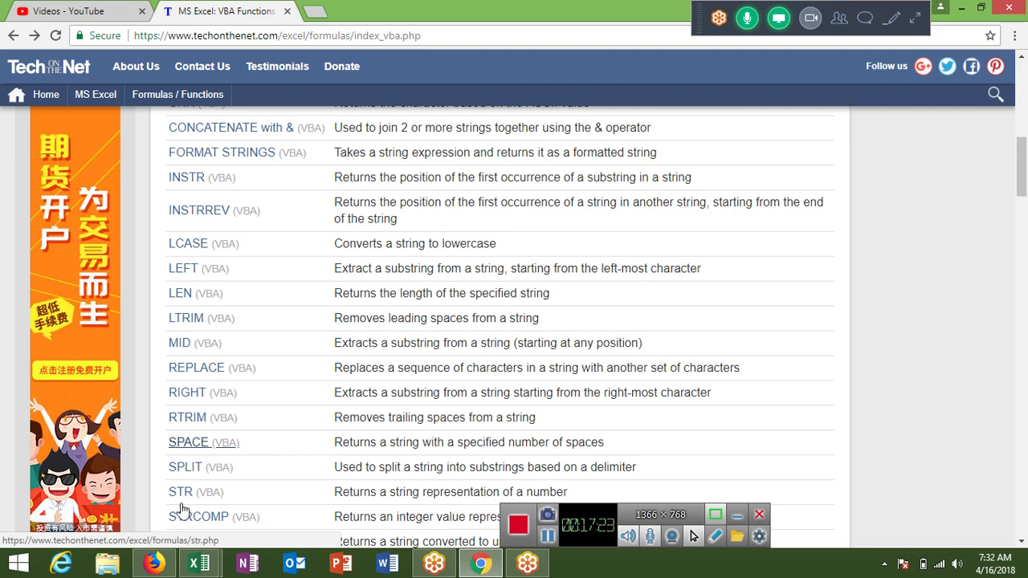
Step: Scroll down the VBA functions list and open the SPLIT link in a new tab
scroll(181, 499, down, 2)
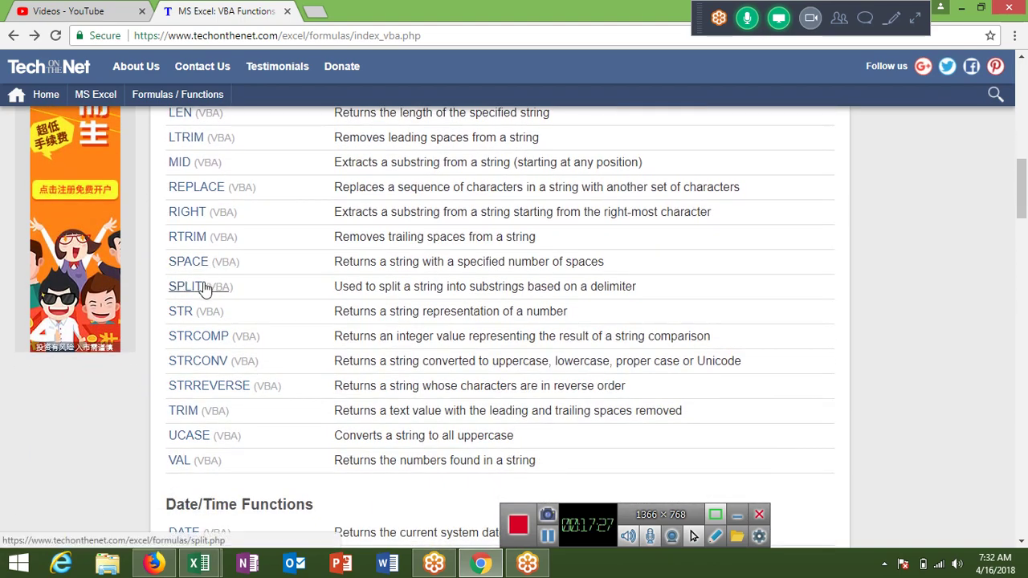
right_click(204, 289)
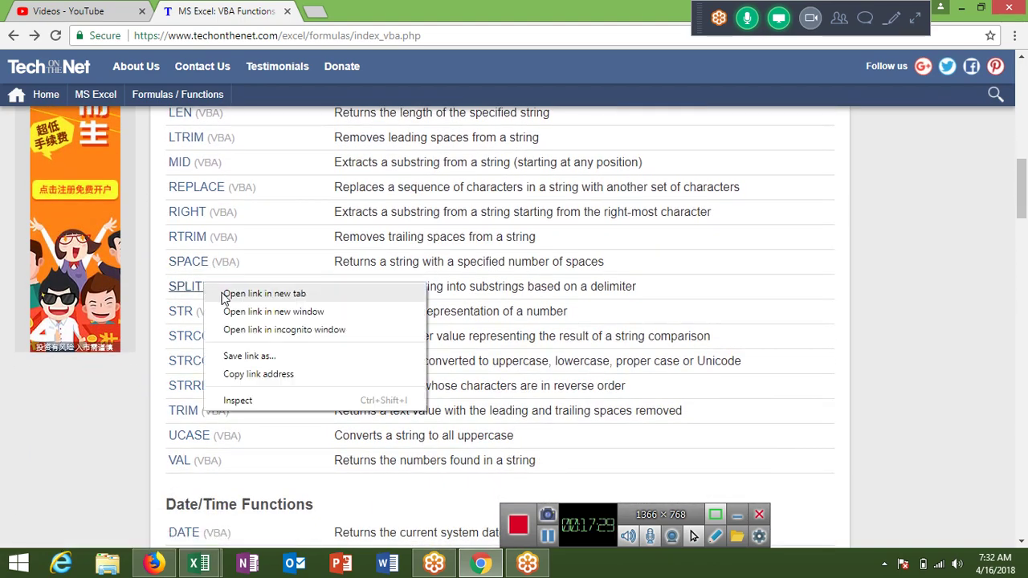
click(224, 293)
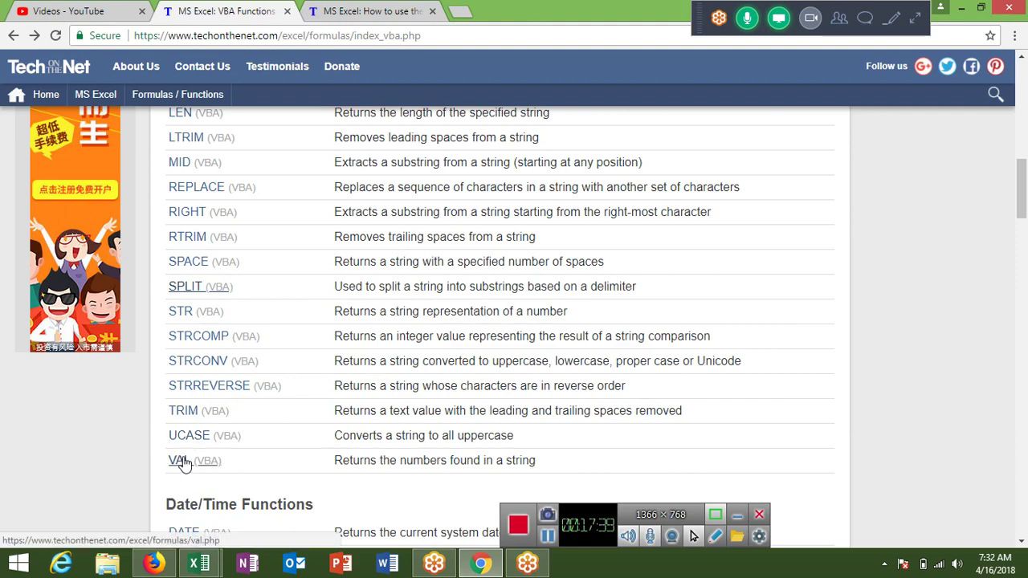
Step: Switch to the SPLIT page and select the Split("Tech on the Net") example line
click(370, 16)
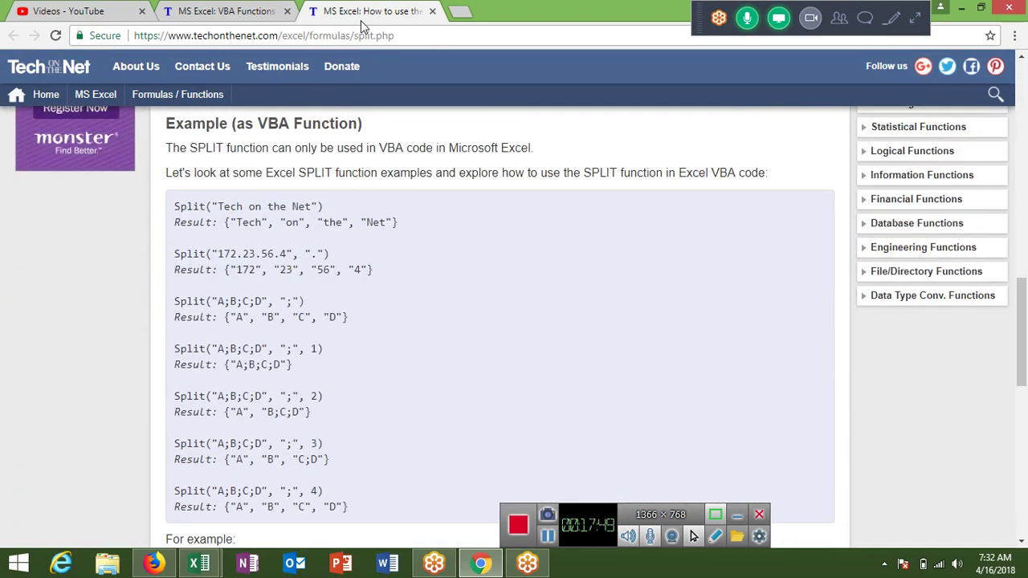
key(Up)
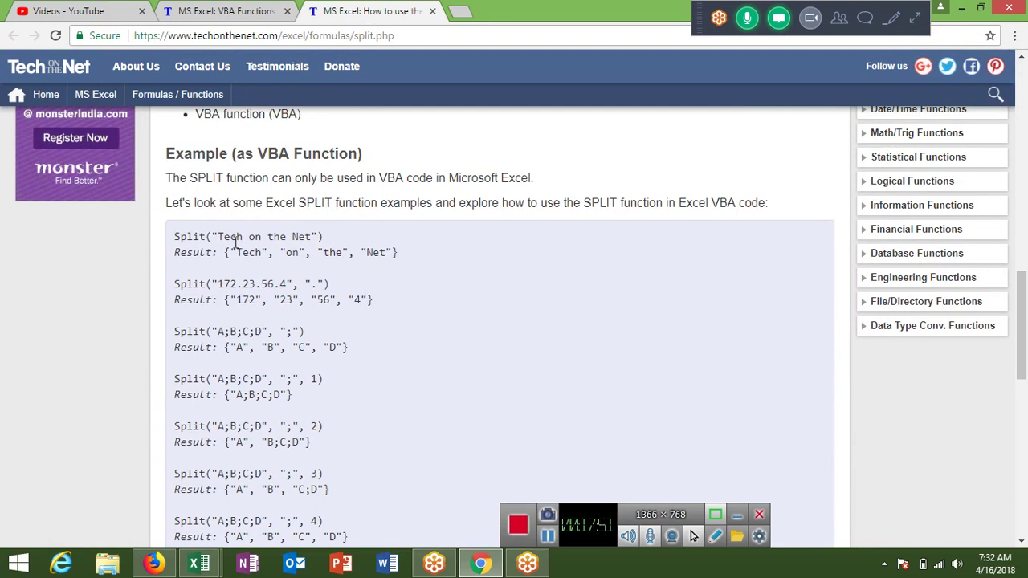
triple_click(236, 242)
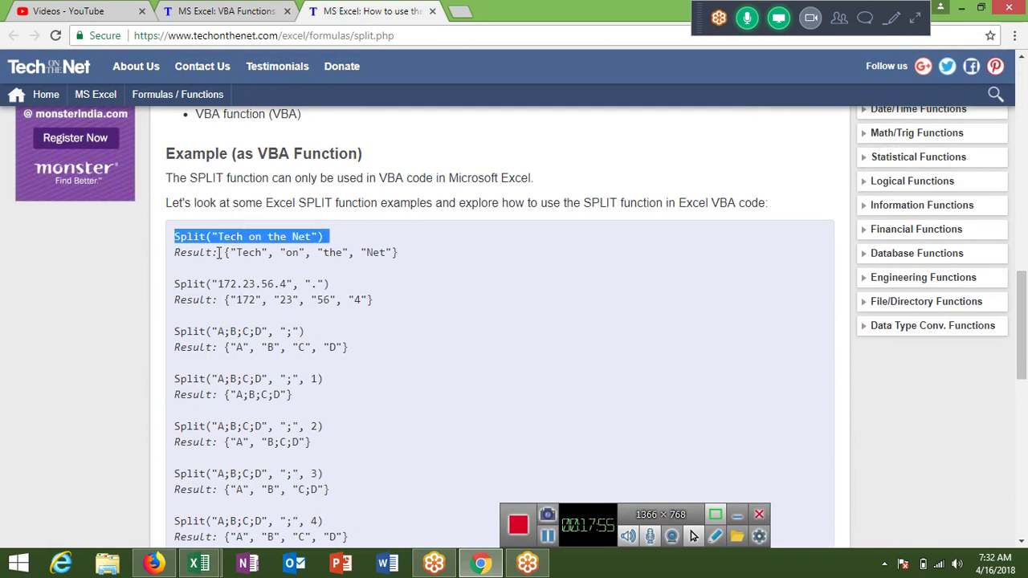
click(218, 253)
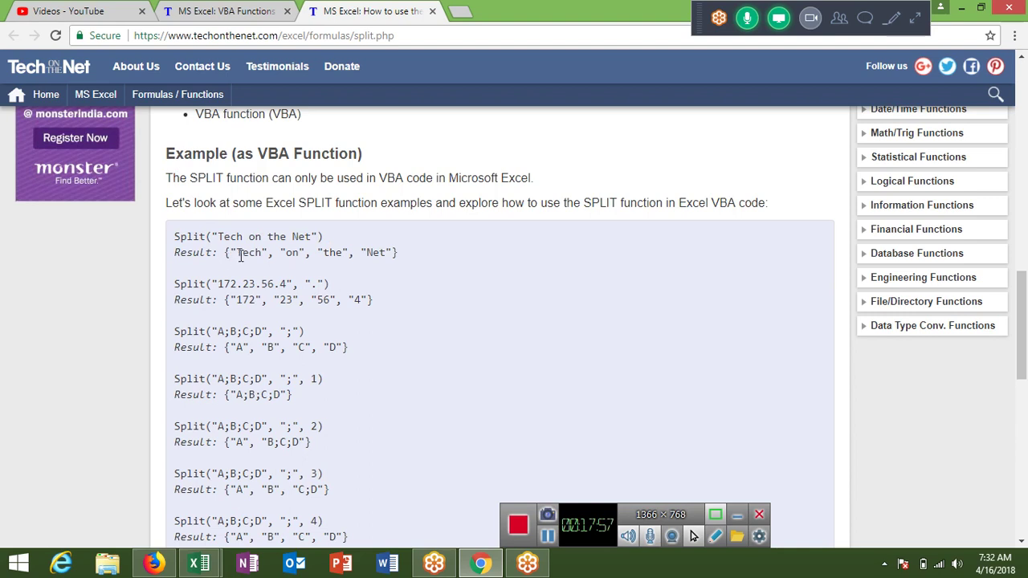
Step: Highlight 'Tech', the comma, the space, '.' and ';' delimiters in the SPLIT examples
double_click(240, 253)
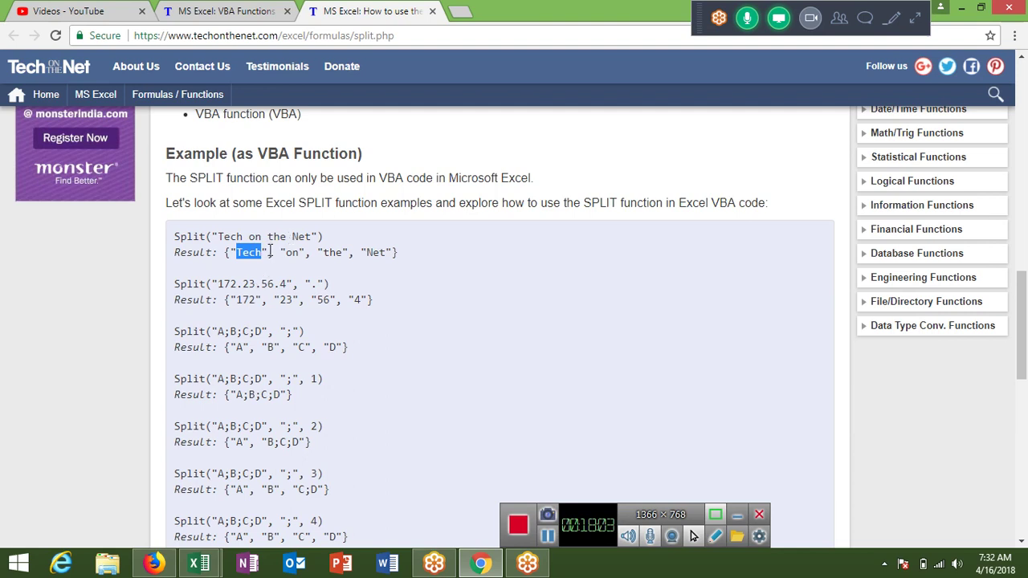
double_click(272, 255)
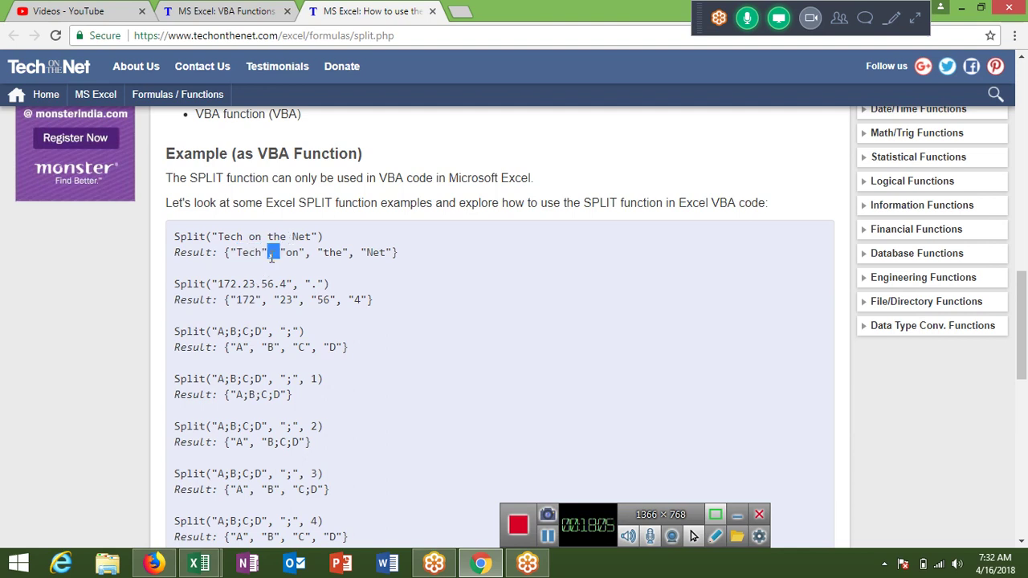
double_click(263, 236)
double_click(239, 283)
double_click(227, 330)
Step: Highlight 'Tech' and the 172 result in the examples, then close the SPLIT tab
scroll(226, 333, down, 1)
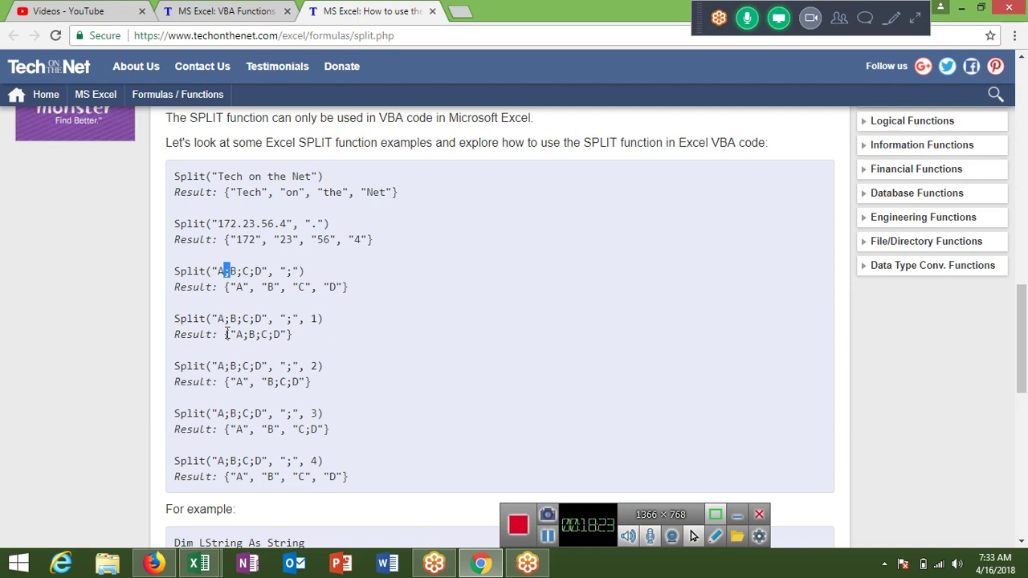
scroll(227, 333, up, 3)
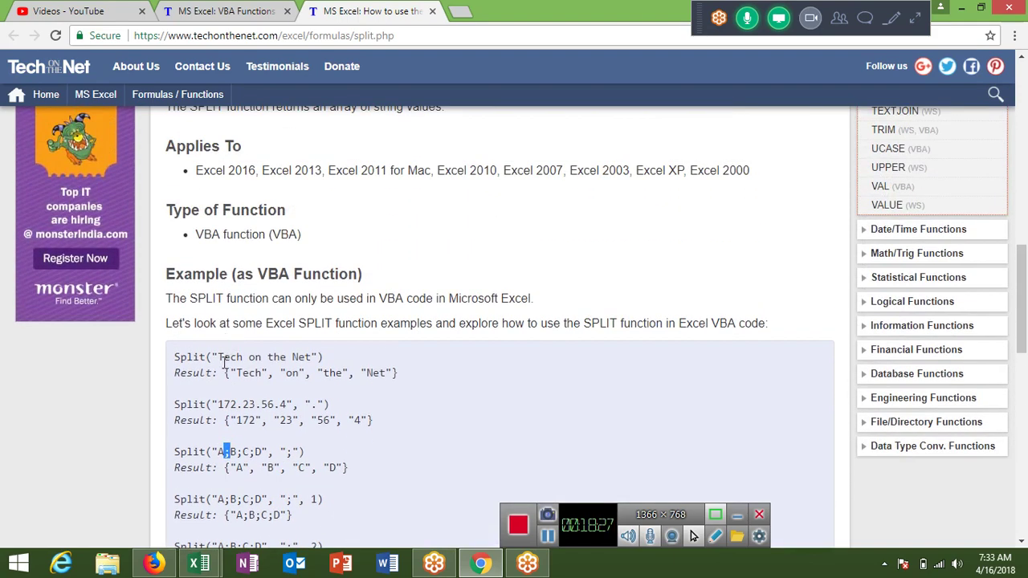
double_click(226, 363)
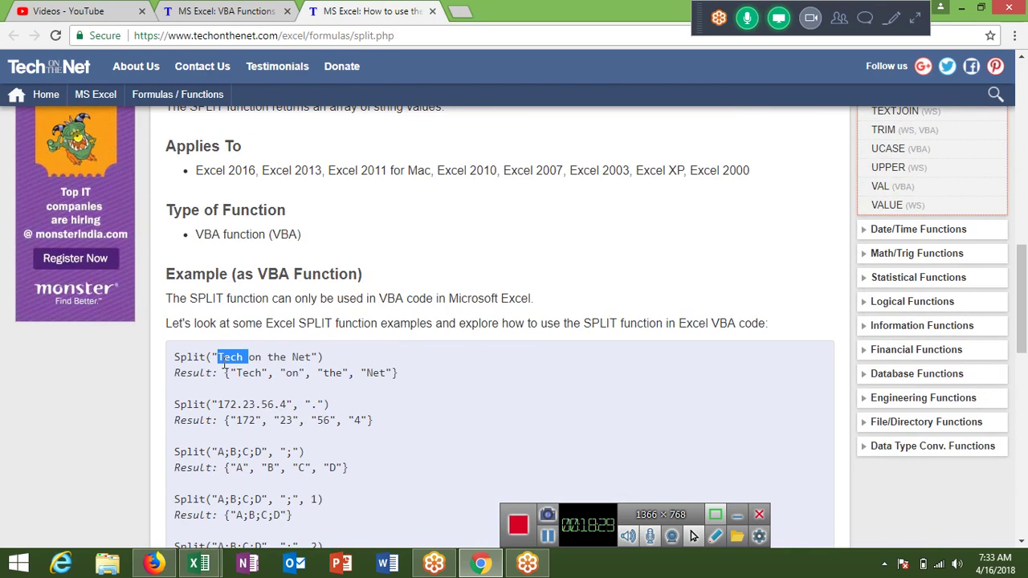
double_click(230, 425)
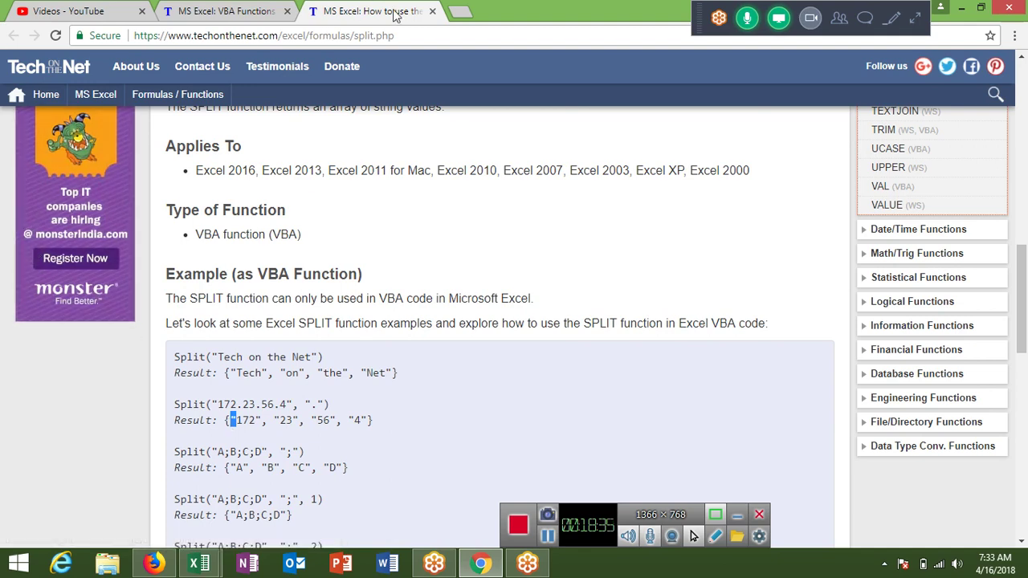
click(432, 11)
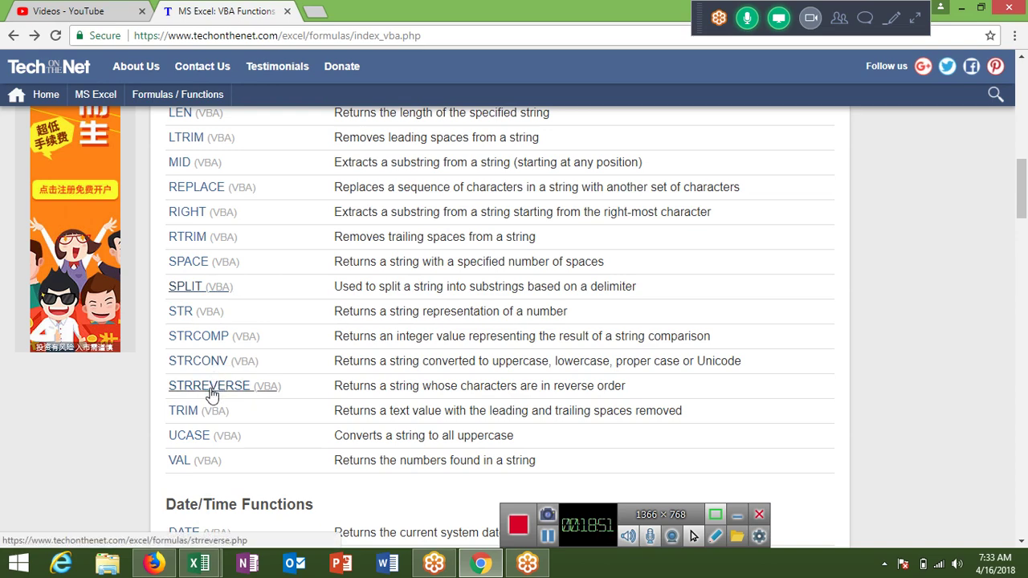
Step: Open STRREVERSE from the functions list in a new tab and scroll to its examples
right_click(212, 394)
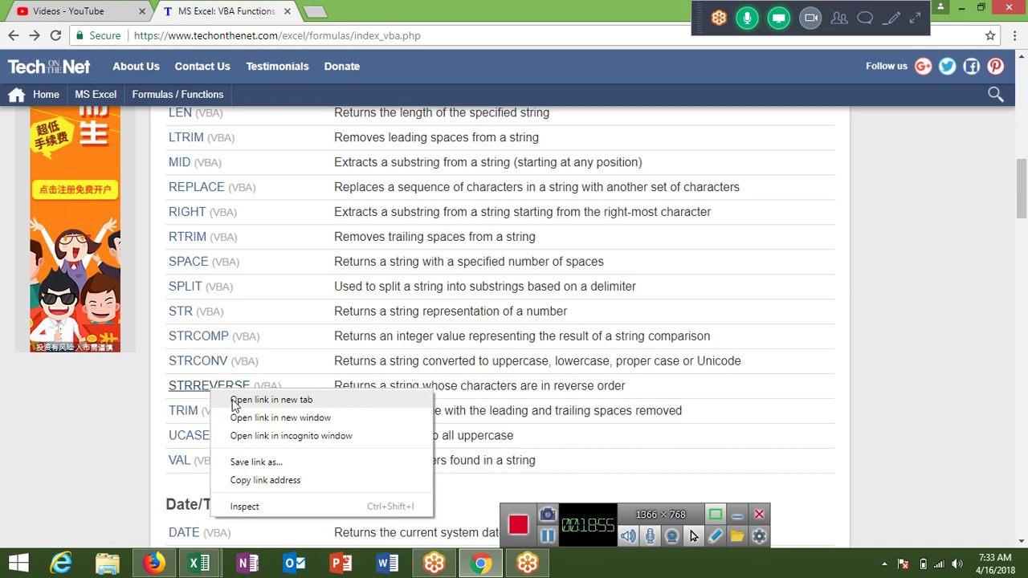
click(236, 400)
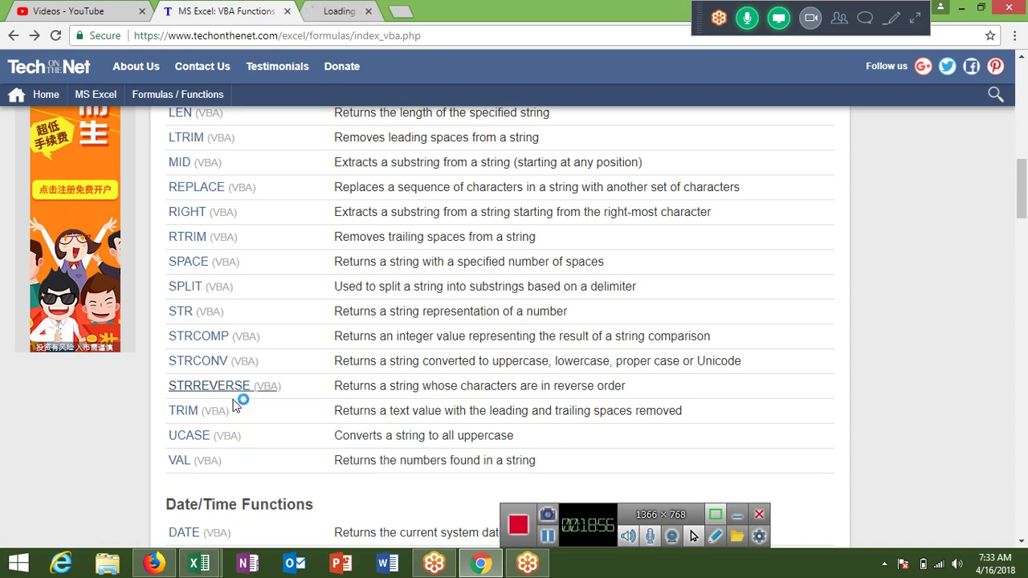
click(361, 14)
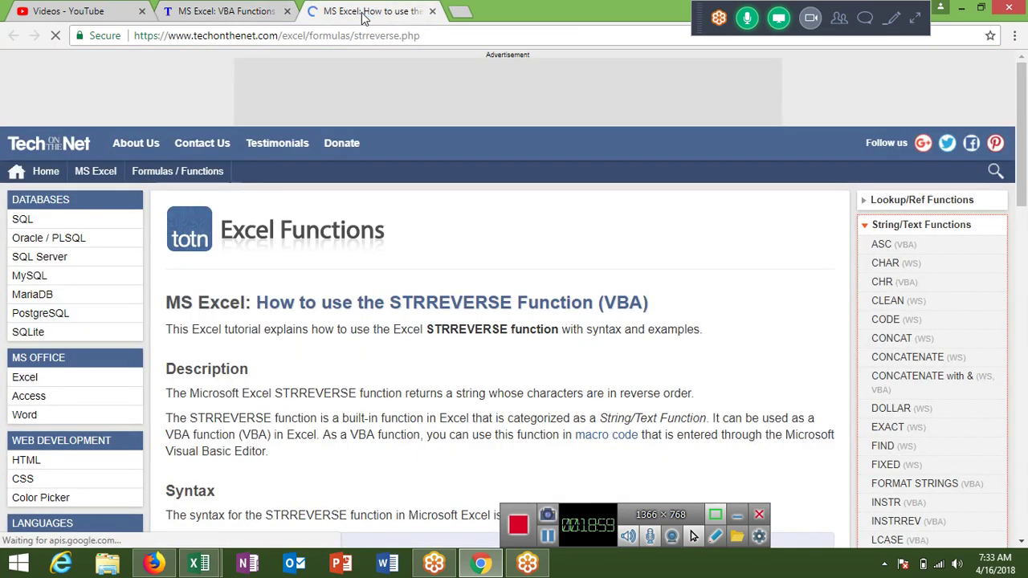
scroll(361, 14, down, 4)
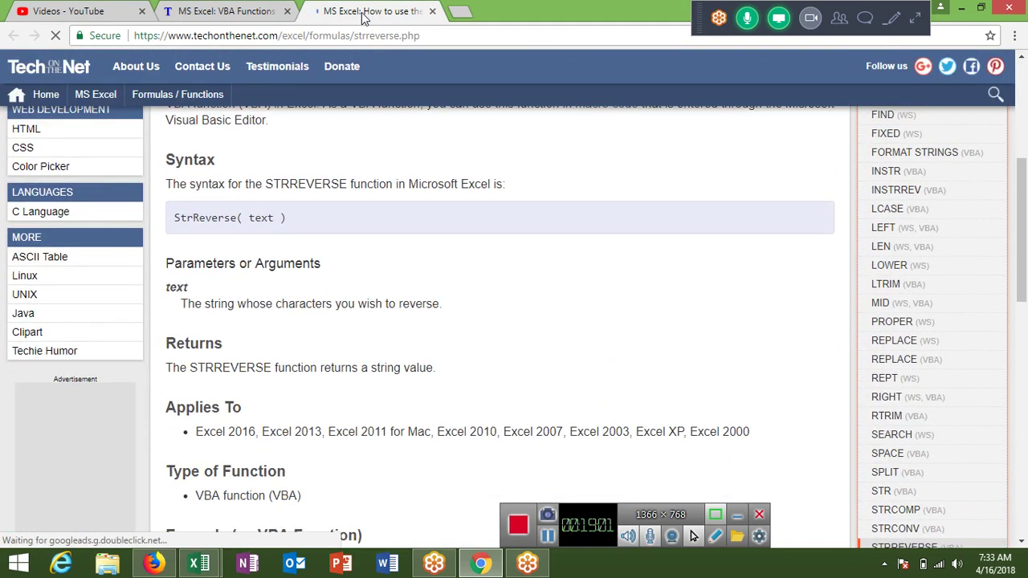
scroll(361, 14, down, 5)
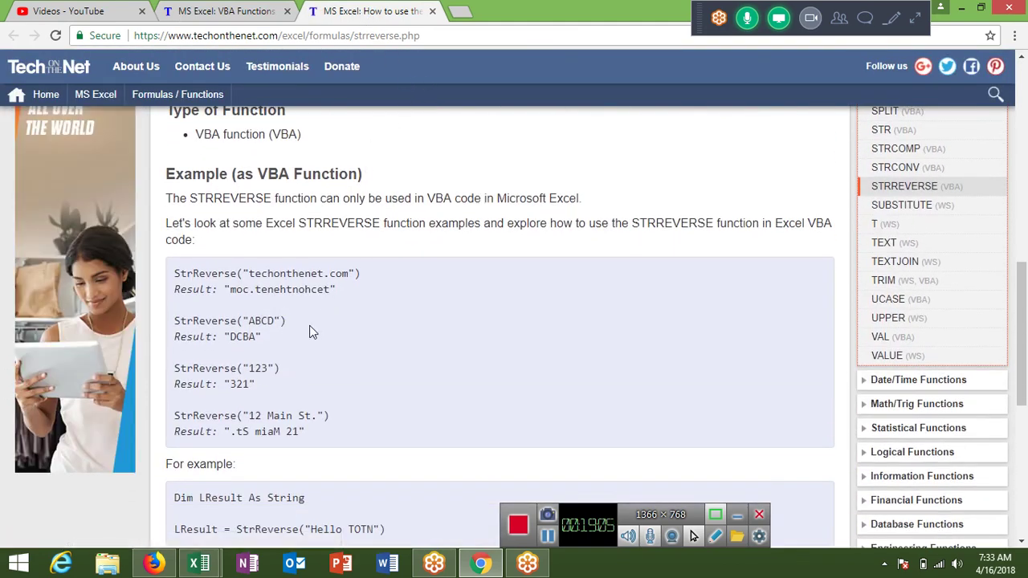
Step: Select StrReverse and ABCD in the example, then return to the VBA functions list
double_click(234, 321)
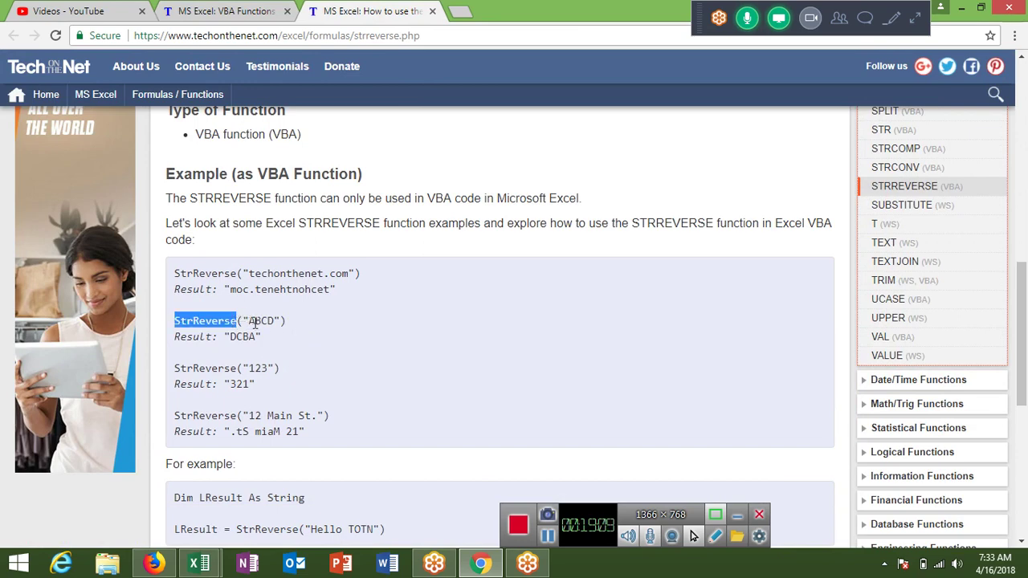
double_click(256, 322)
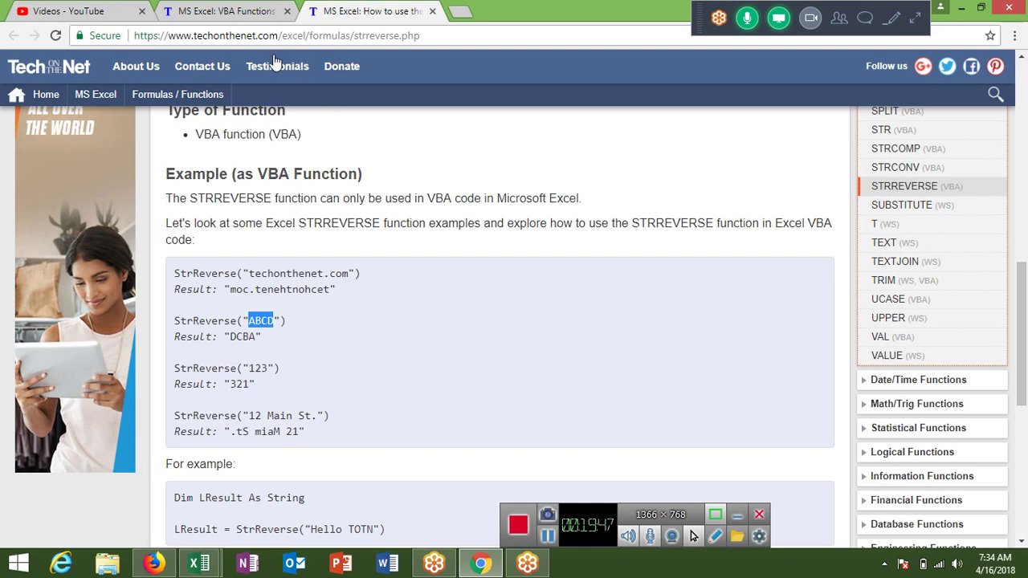
click(245, 18)
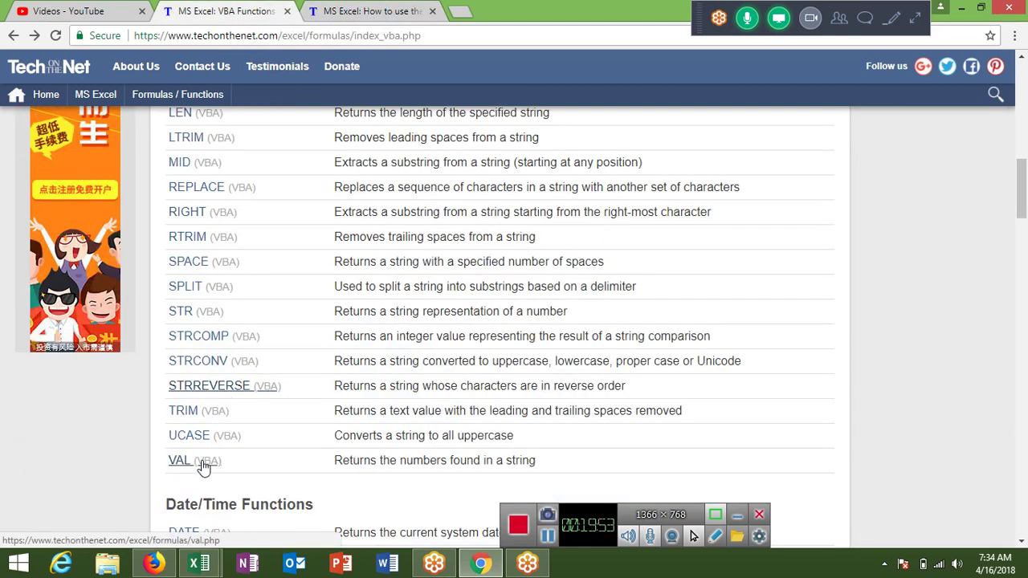
Step: Scroll up and down the VBA functions list to review the string functions
scroll(202, 470, up, 1)
scroll(202, 471, up, 1)
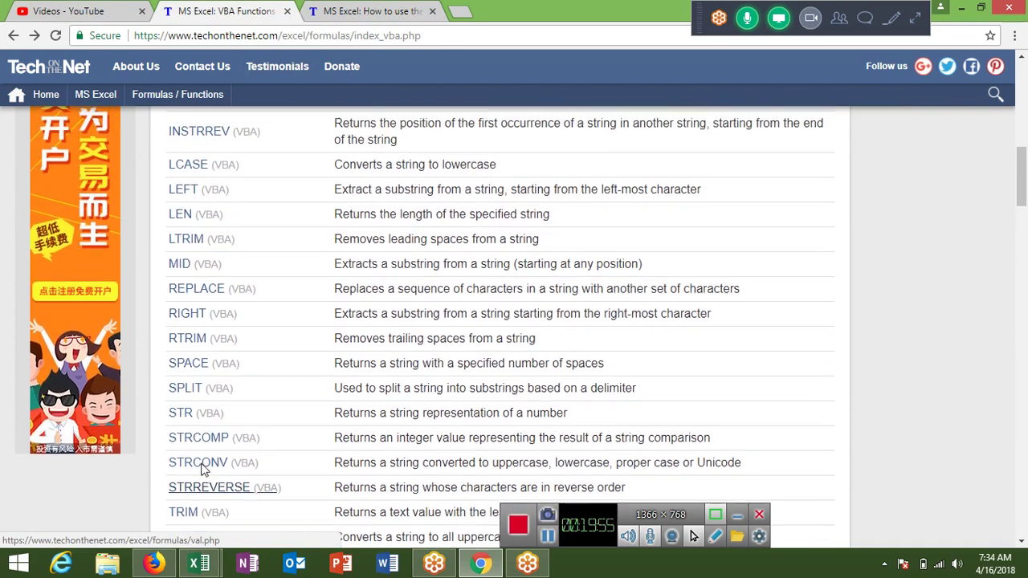
scroll(202, 471, up, 1)
scroll(202, 470, up, 1)
scroll(202, 470, up, 1)
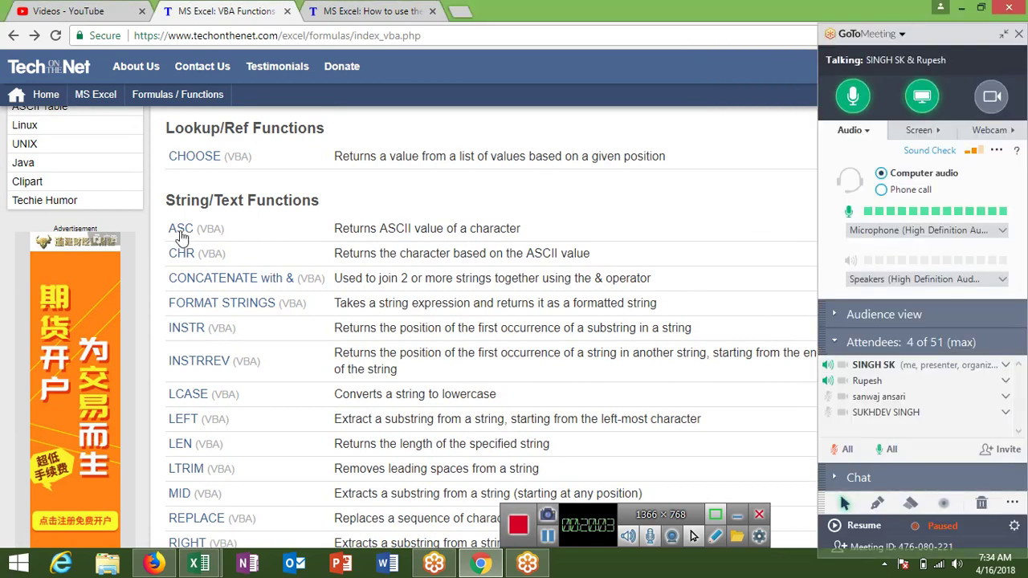
scroll(195, 299, down, 1)
scroll(195, 299, down, 5)
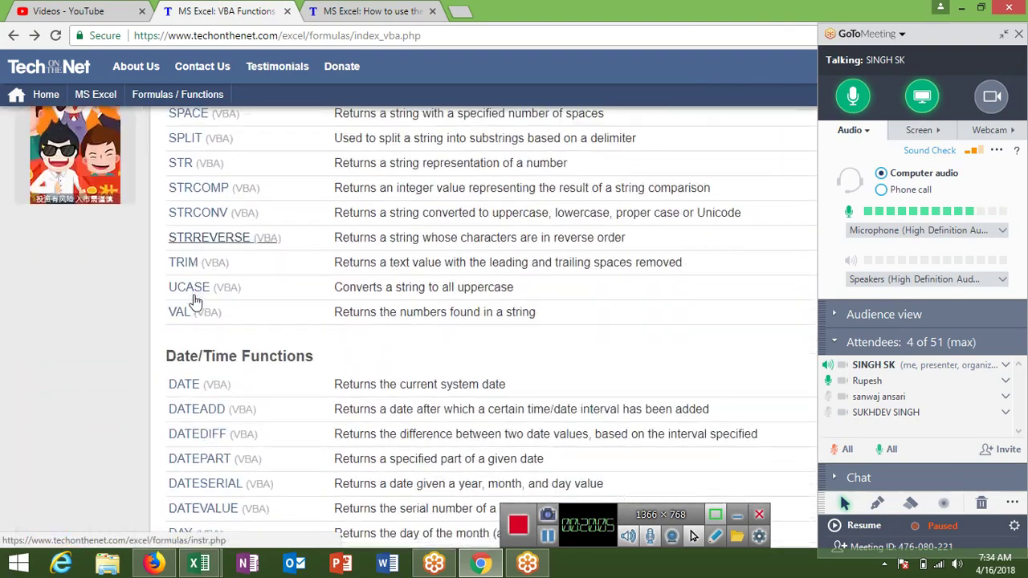
scroll(195, 299, down, 1)
scroll(195, 299, down, 1)
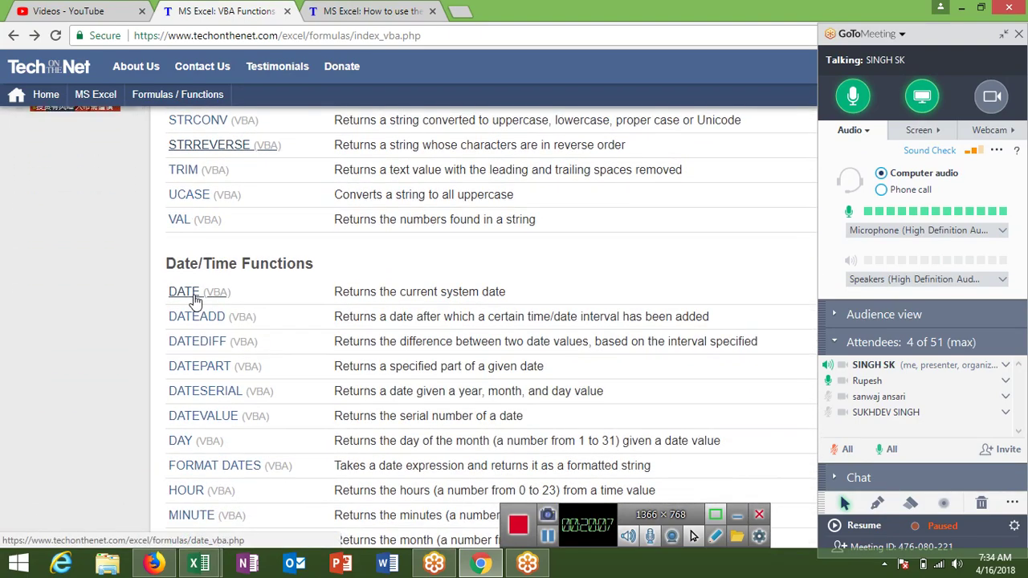
scroll(196, 299, down, 2)
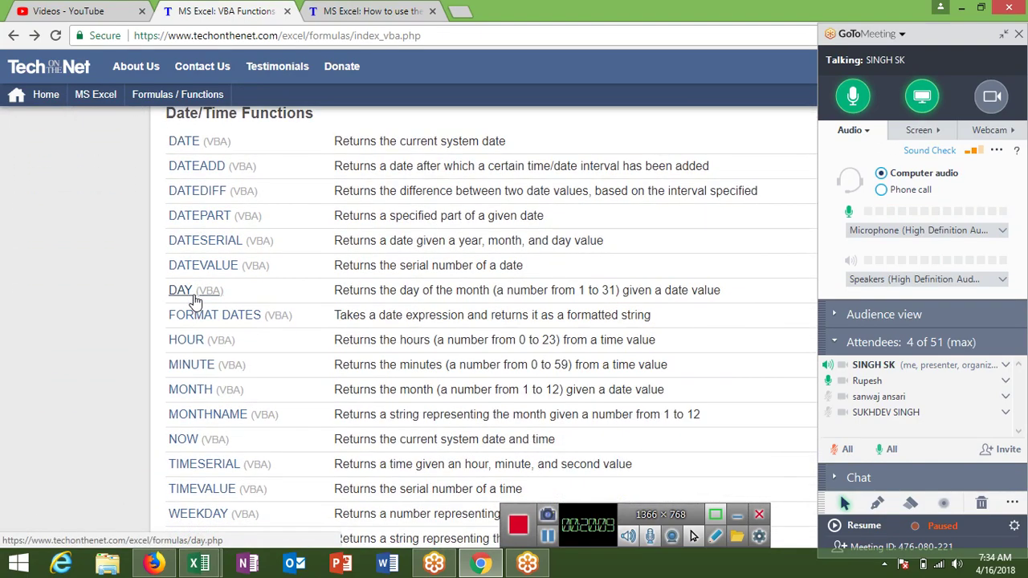
Step: Scroll back up, then switch to the STRREVERSE tab and close it
scroll(195, 299, up, 1)
scroll(195, 299, up, 4)
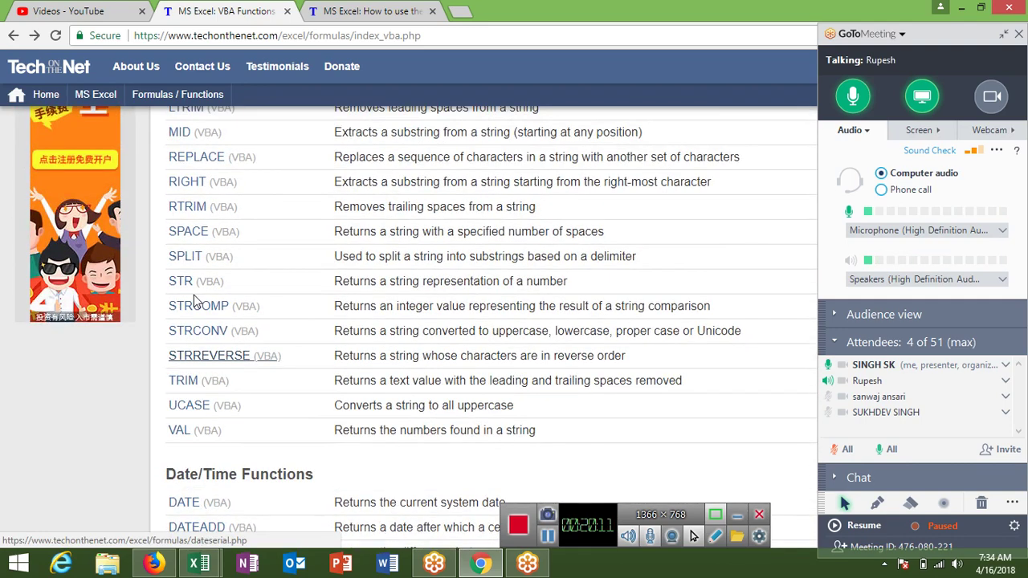
scroll(194, 299, up, 1)
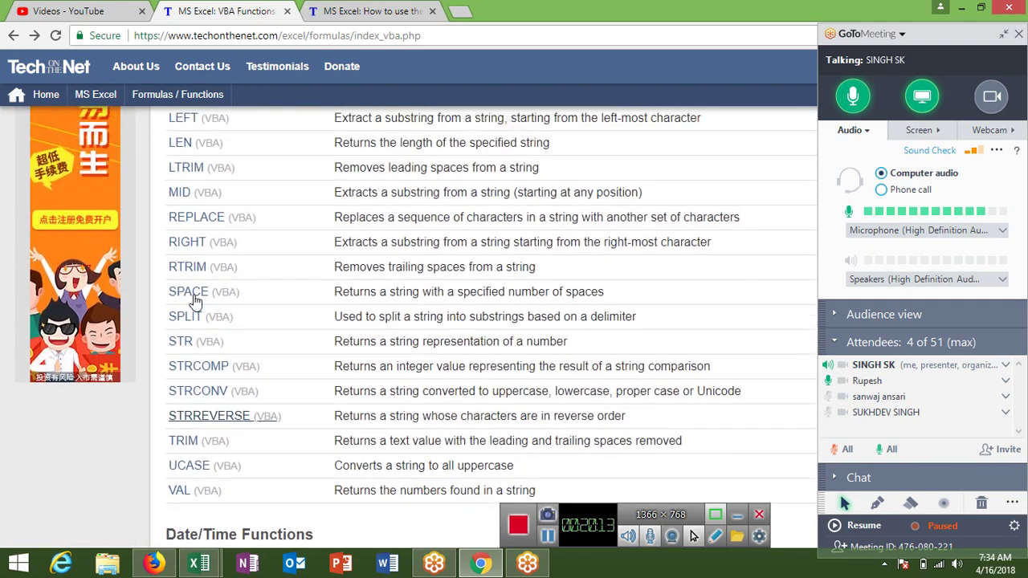
scroll(193, 299, up, 1)
scroll(194, 298, up, 1)
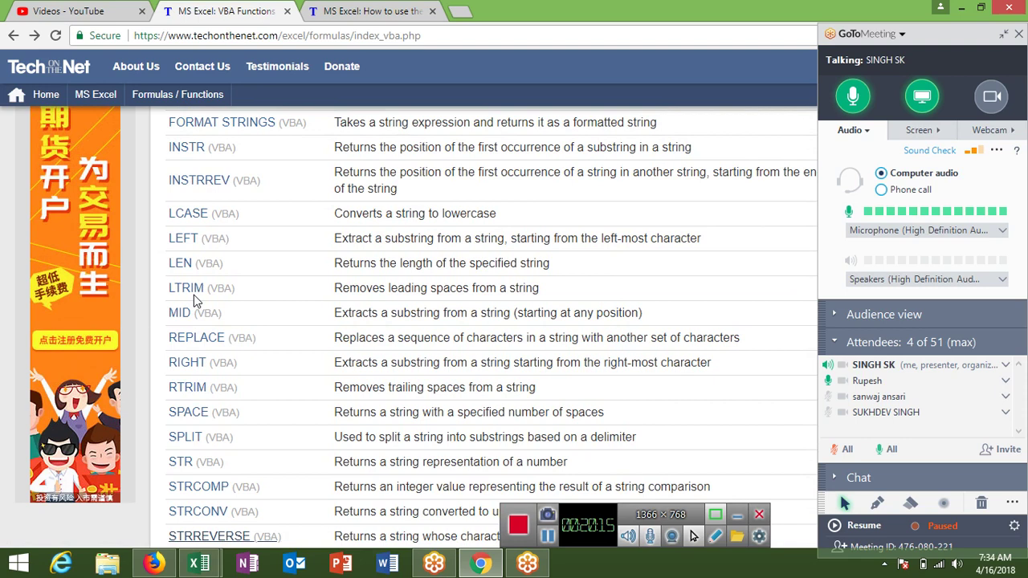
click(440, 16)
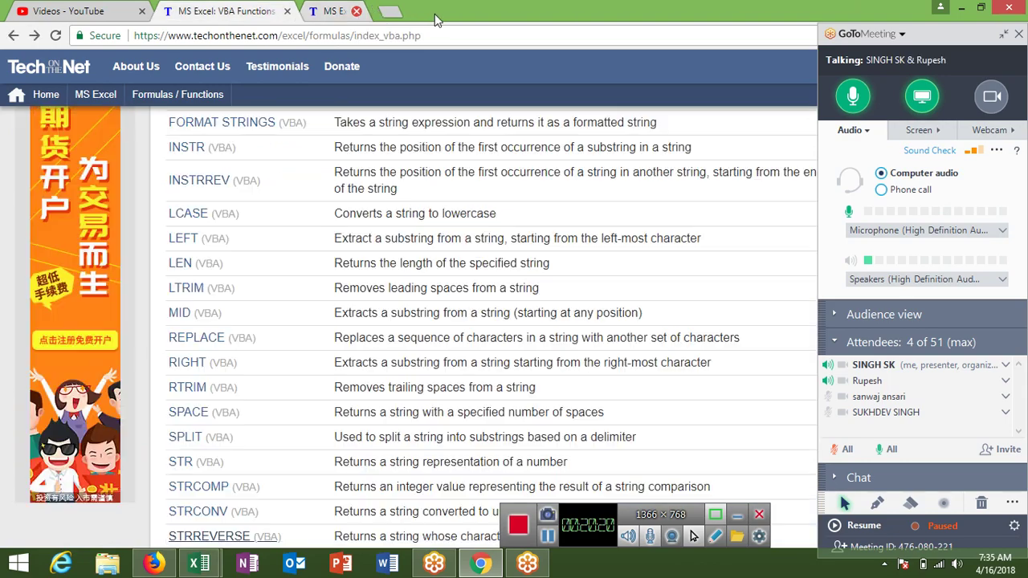
click(432, 11)
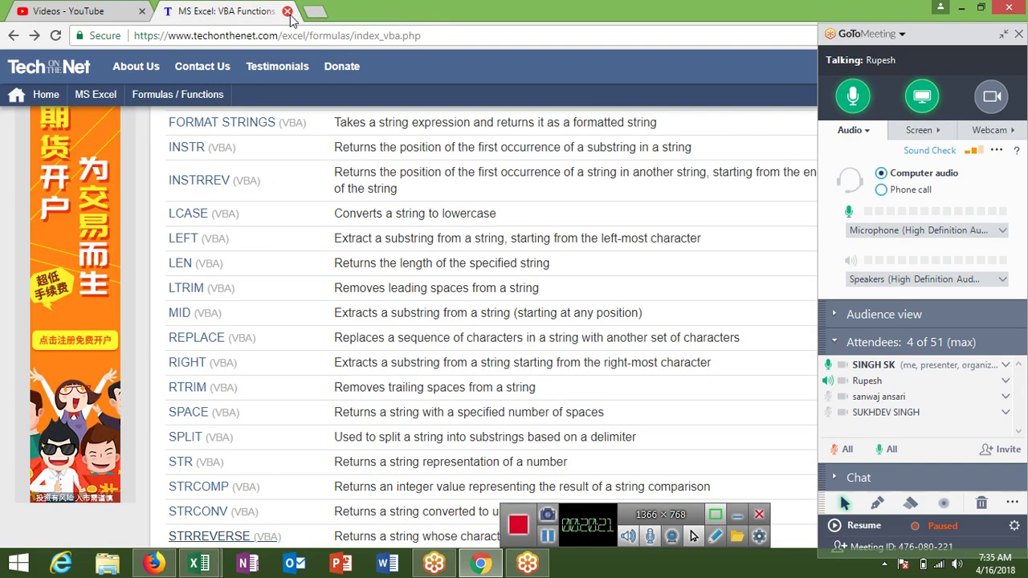
Step: Close the 'MS Excel: VBA Functions' tab and put Chrome away to reveal the desktop
click(287, 11)
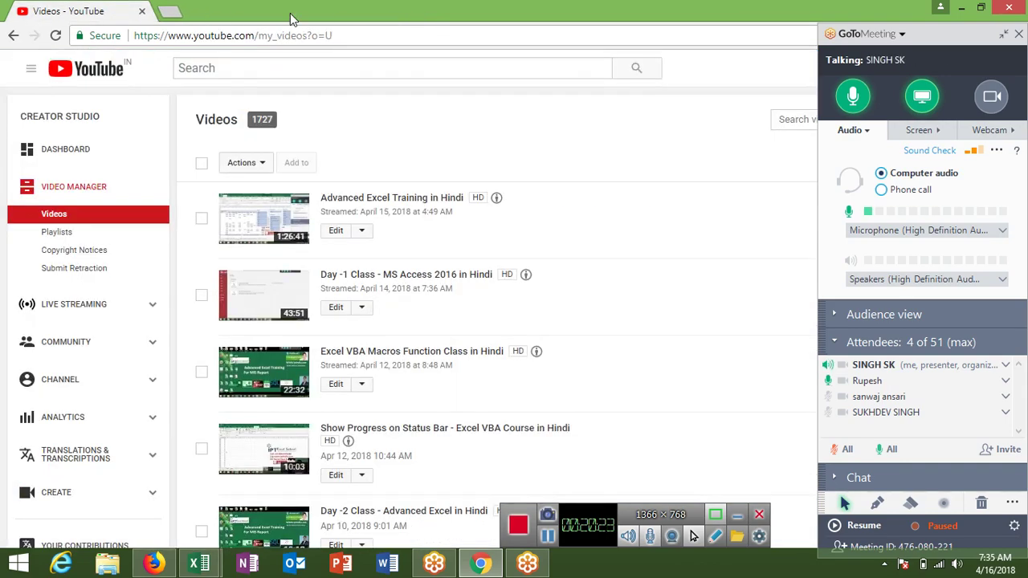
key(ctrl+w)
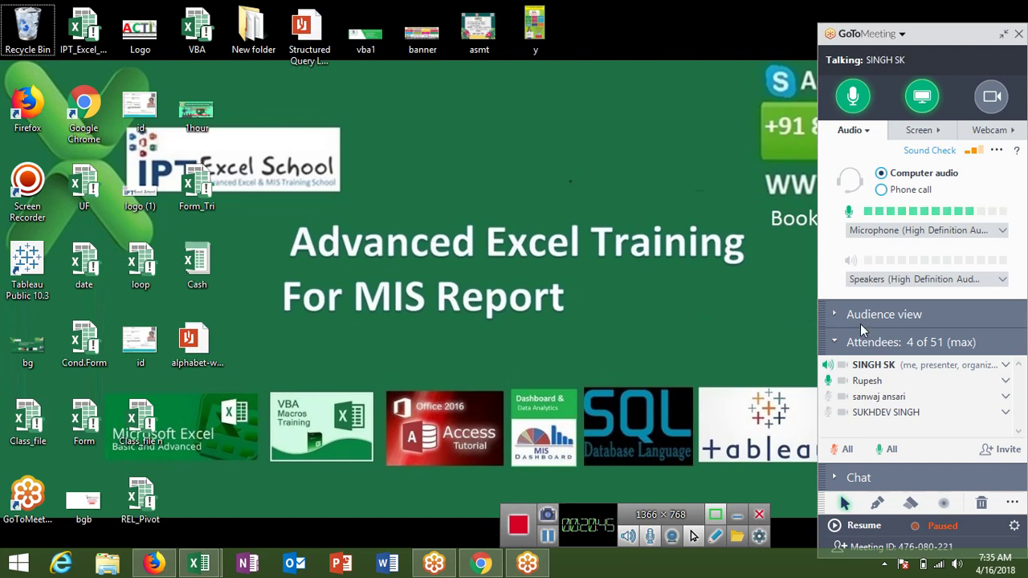
Step: Close the GoToMeeting panel, choosing End Meeting for All and confirming with Yes
click(1018, 35)
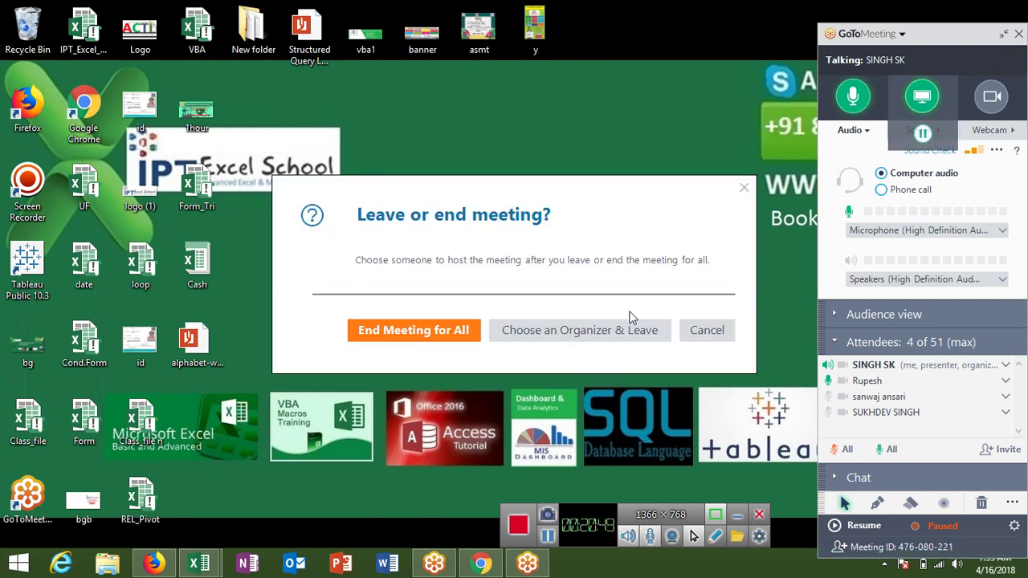
click(439, 339)
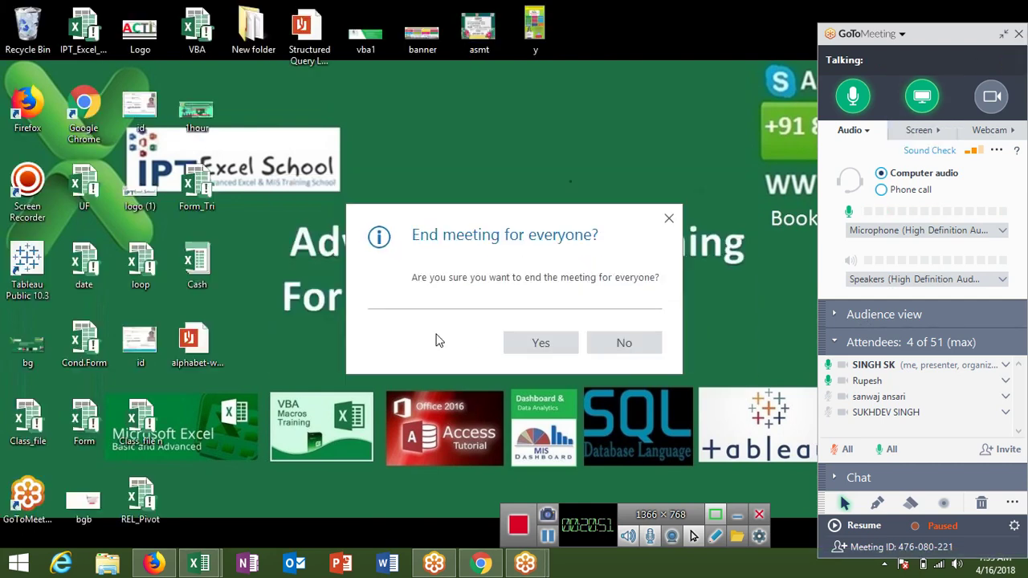
click(524, 336)
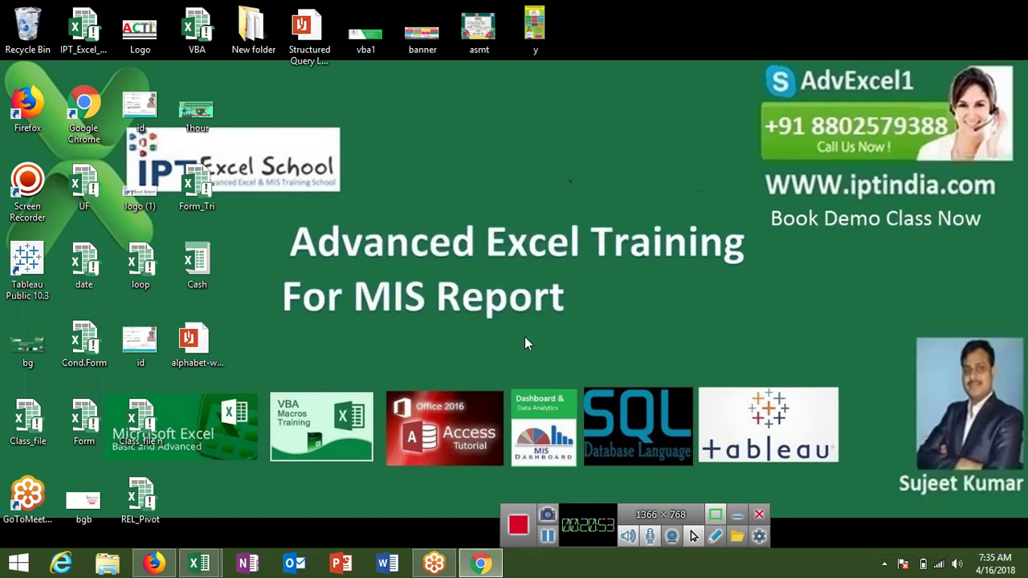